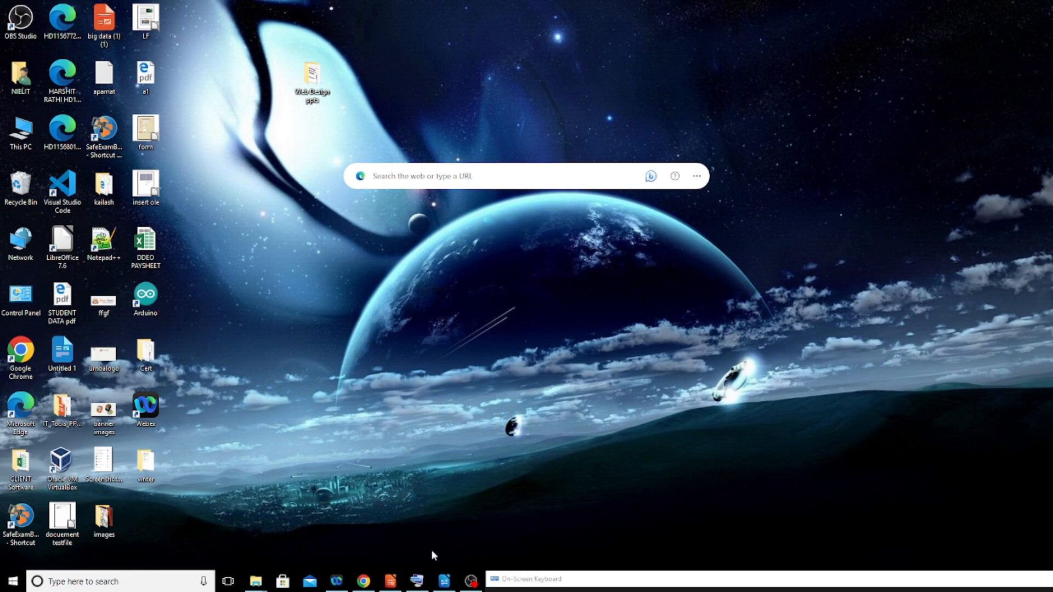
Switch to the open LibreOffice Writer document and look over the available formatting commands.
click(444, 581)
click(100, 20)
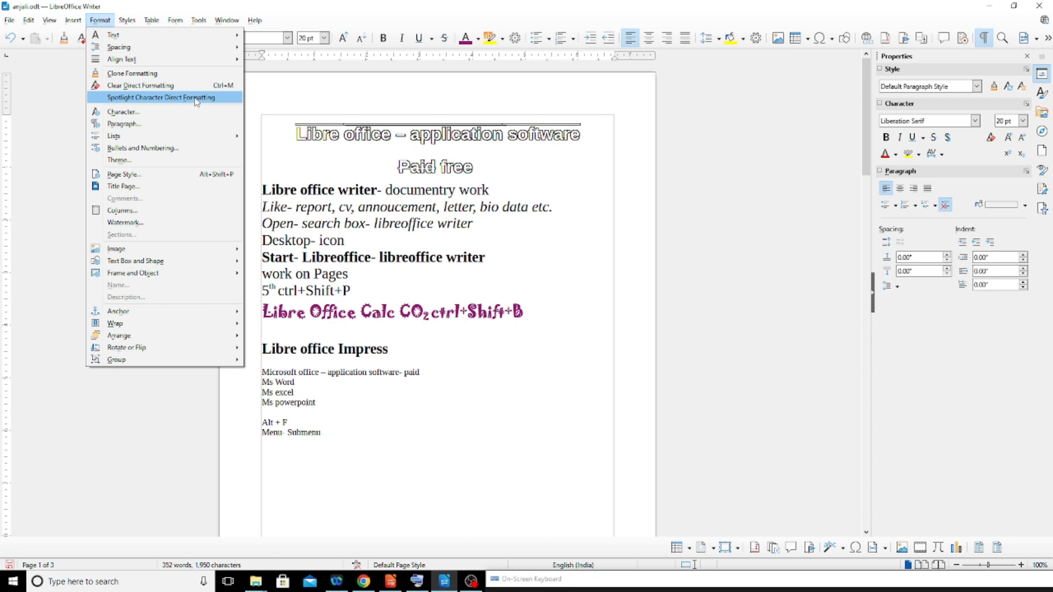
mouse_move(187, 138)
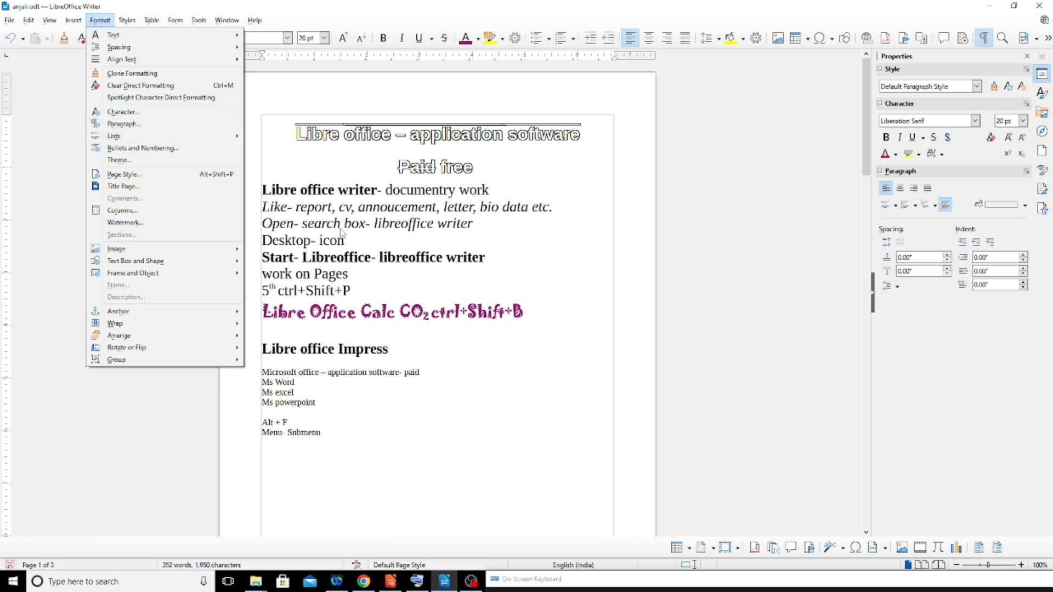
click(352, 241)
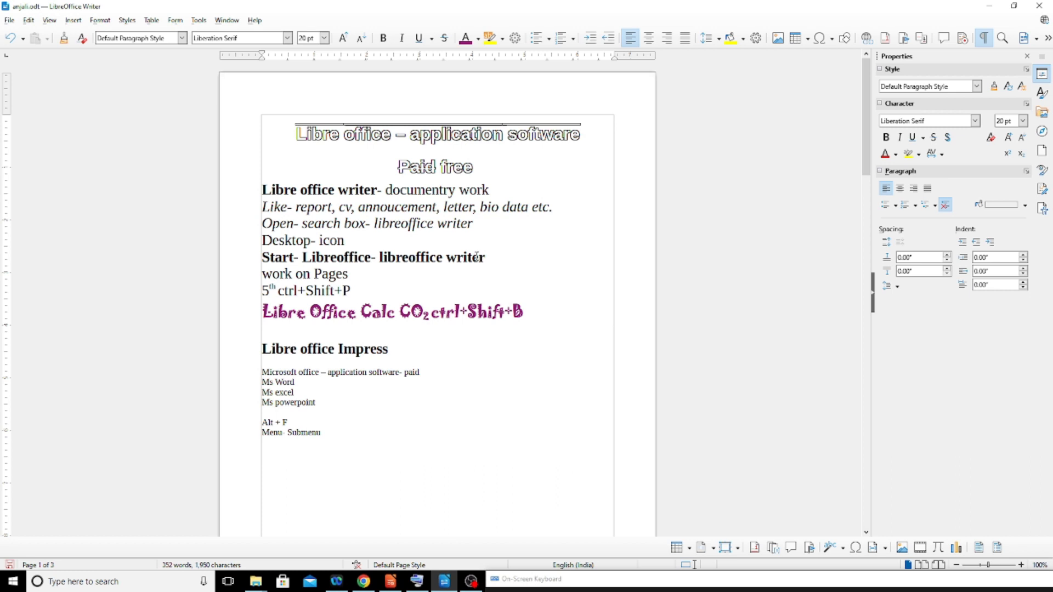
Insert an empty line between "Desktop- icon" and "Start- Libreoffice- libreoffice writer".
drag(488, 258, 261, 258)
click(388, 244)
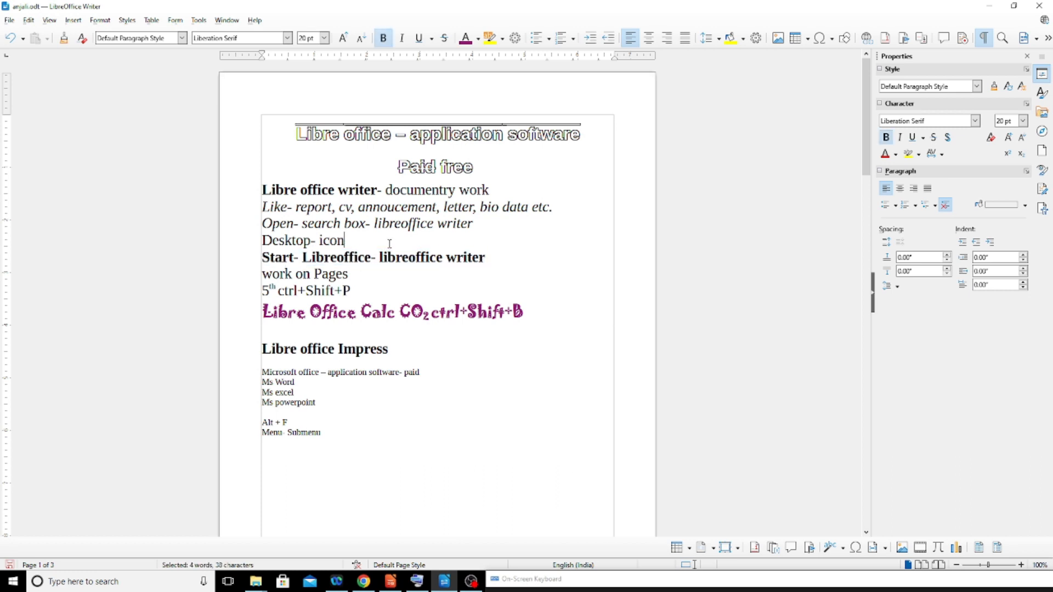
key(Return)
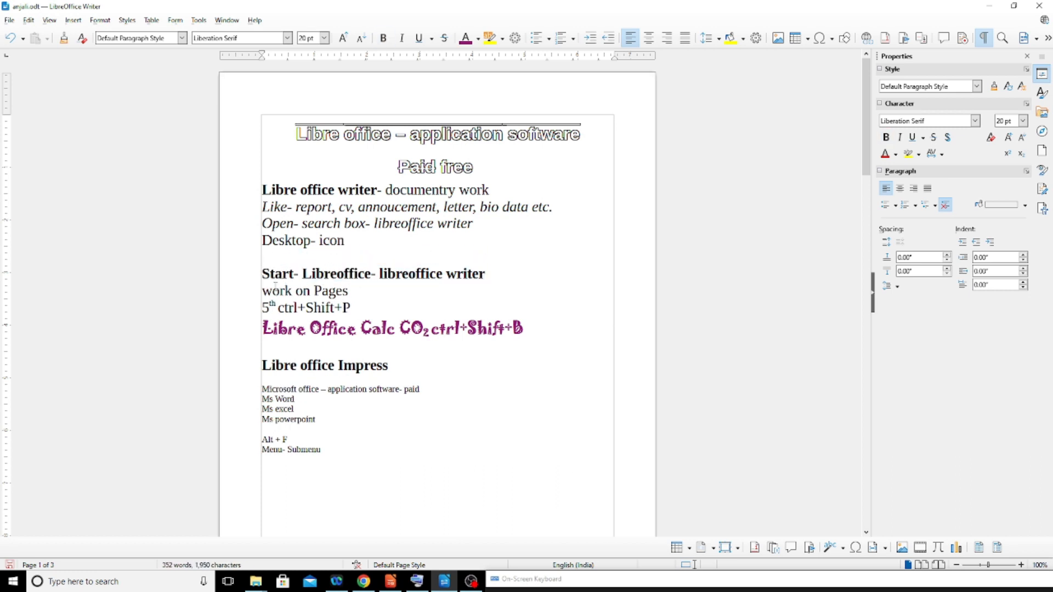
Select the whole line "Start- Libreoffice- libreoffice writer" and open its character font settings.
click(262, 272)
key(shift+Right)
key(shift+Right)
key(shift+Right)
key(shift+Right)
key(shift+Right)
key(shift+Right)
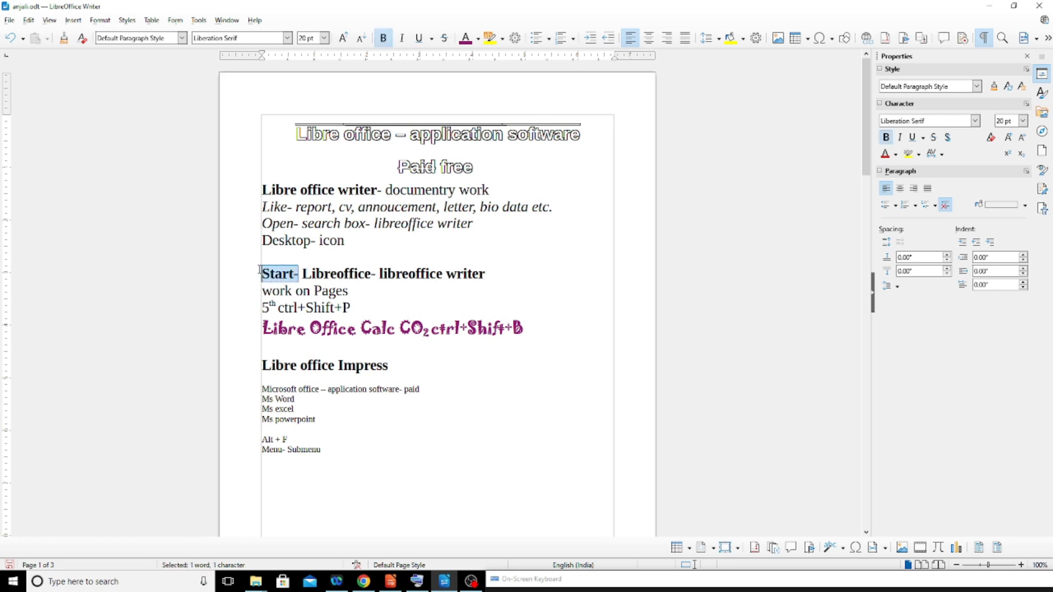
drag(498, 278, 257, 273)
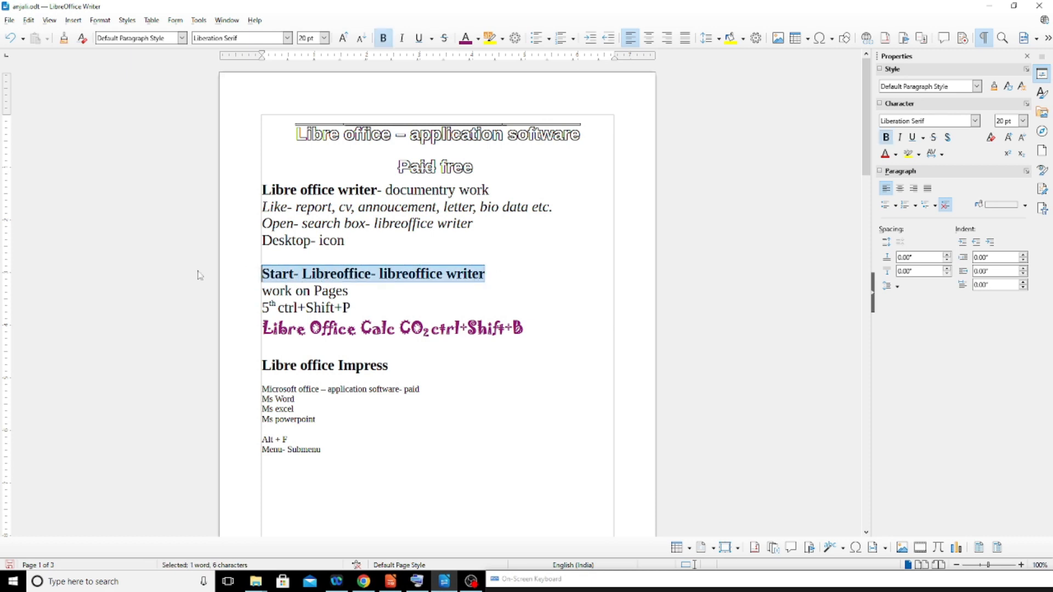
click(92, 23)
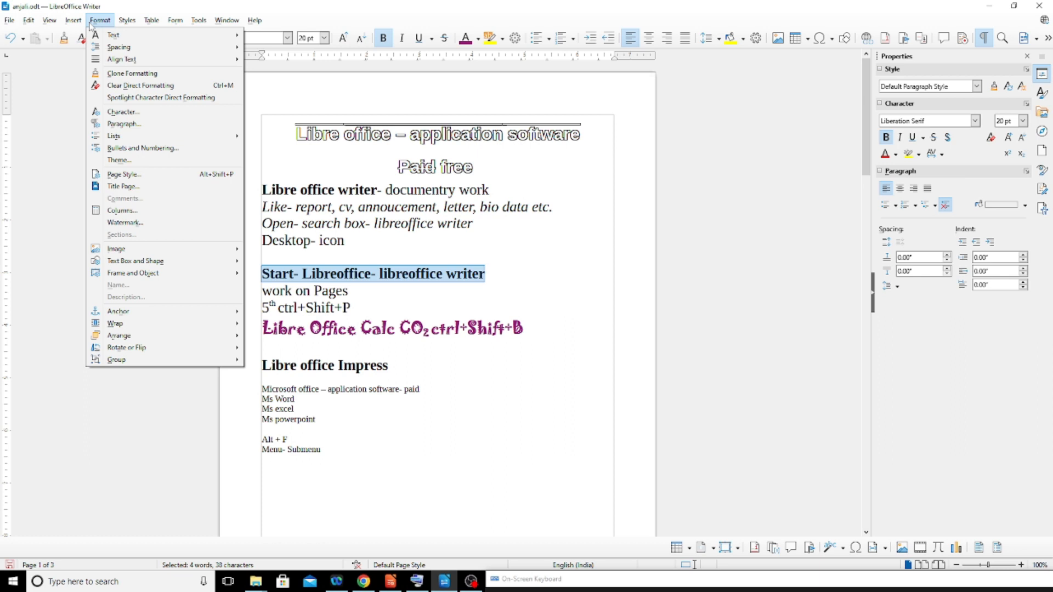
click(140, 116)
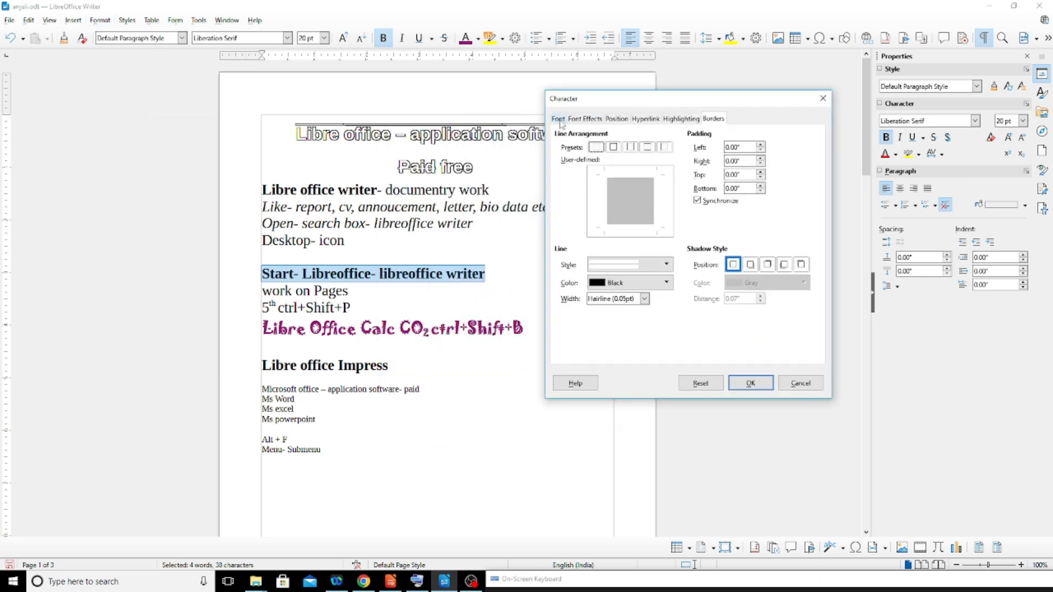
click(556, 122)
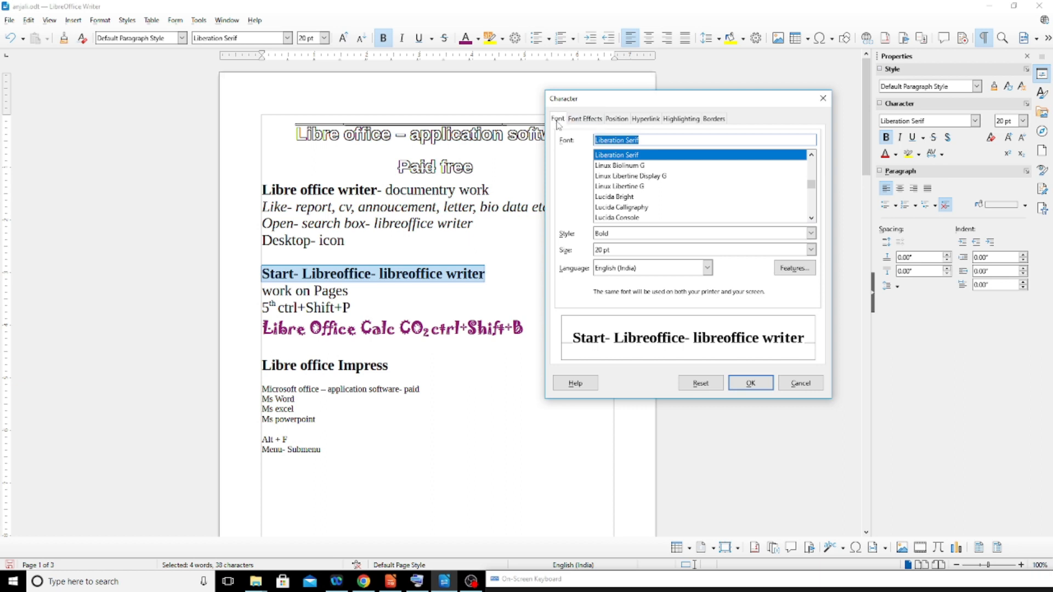
Try the Forte, Frank Ruehl CLM, Frank Ruhl Hofshi and several Franklin Gothic fonts on the selected line.
mouse_move(810, 184)
mouse_down()
mouse_move(812, 167)
mouse_move(809, 215)
mouse_move(811, 182)
mouse_up()
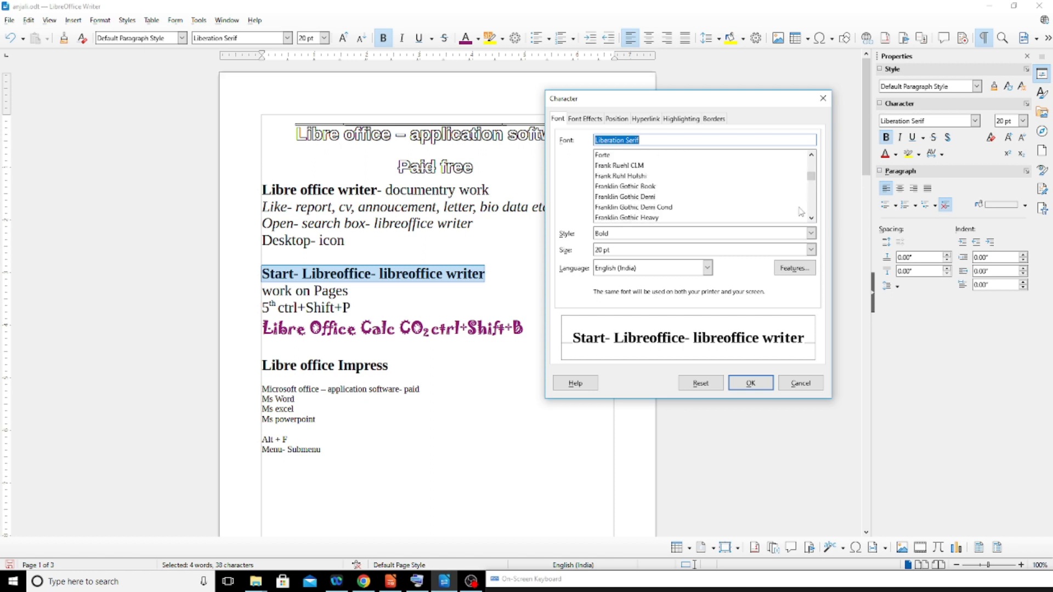
click(614, 167)
click(613, 157)
click(617, 177)
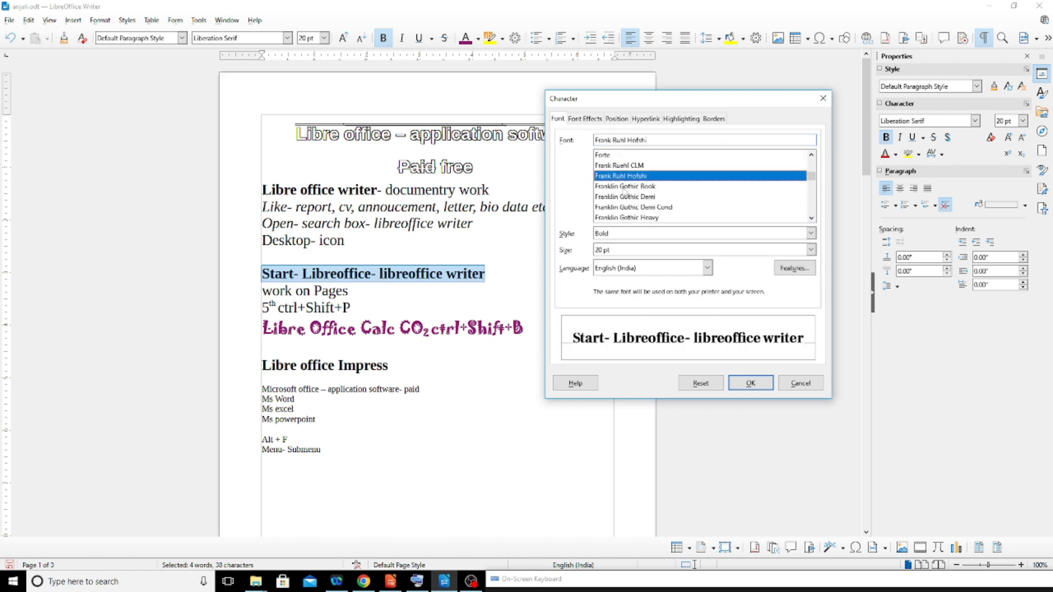
click(621, 188)
click(608, 165)
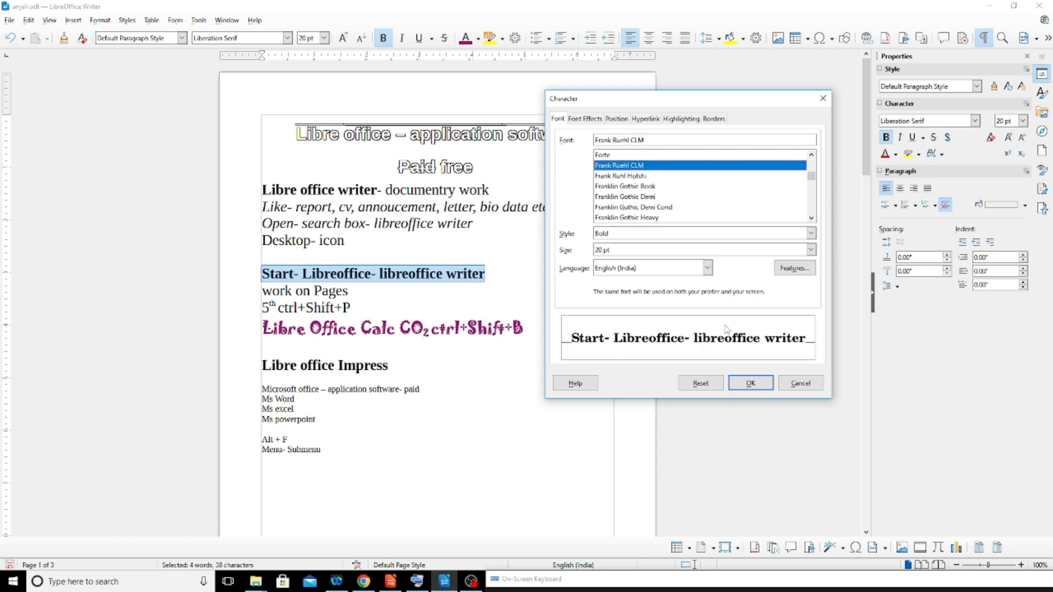
click(615, 177)
click(613, 187)
click(614, 197)
click(614, 207)
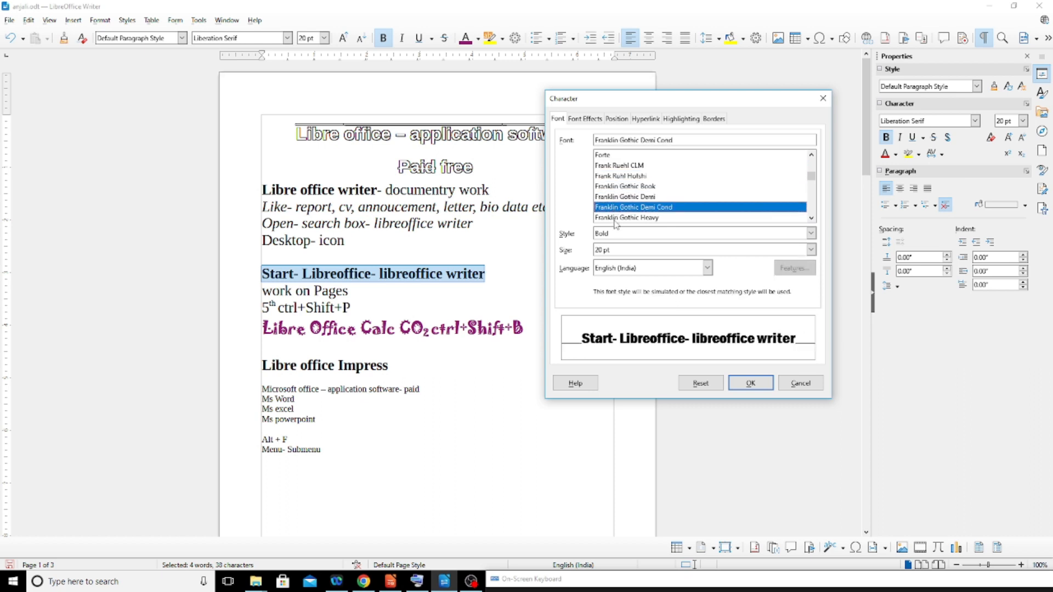
click(614, 218)
click(612, 186)
click(609, 176)
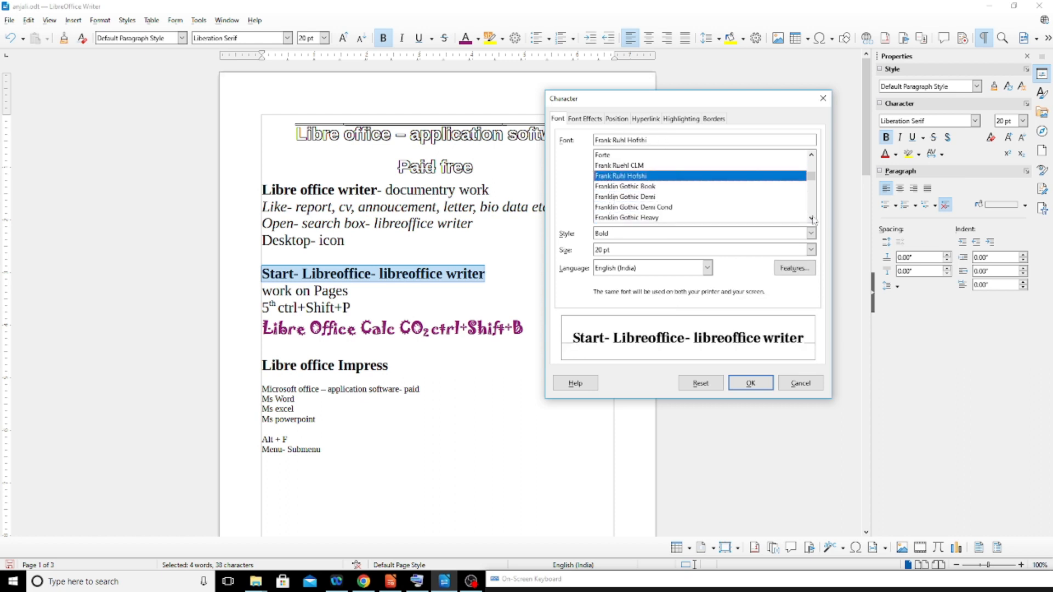
Set the selected line's font to Freestyle Script in the Bold style, comparing it with Regular.
scroll(813, 220, down, 3)
click(679, 208)
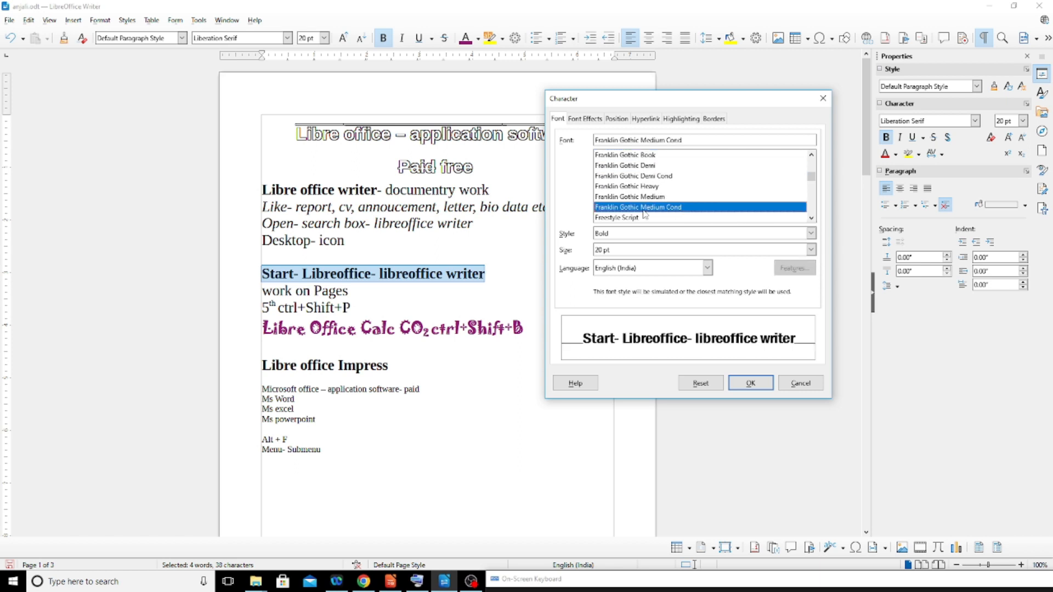
click(626, 218)
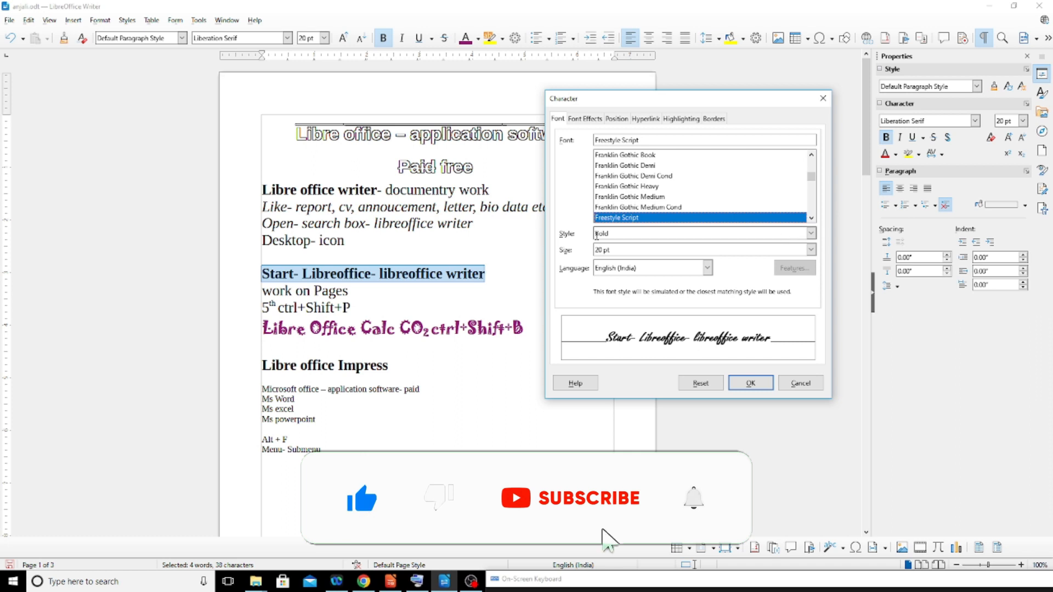
click(810, 233)
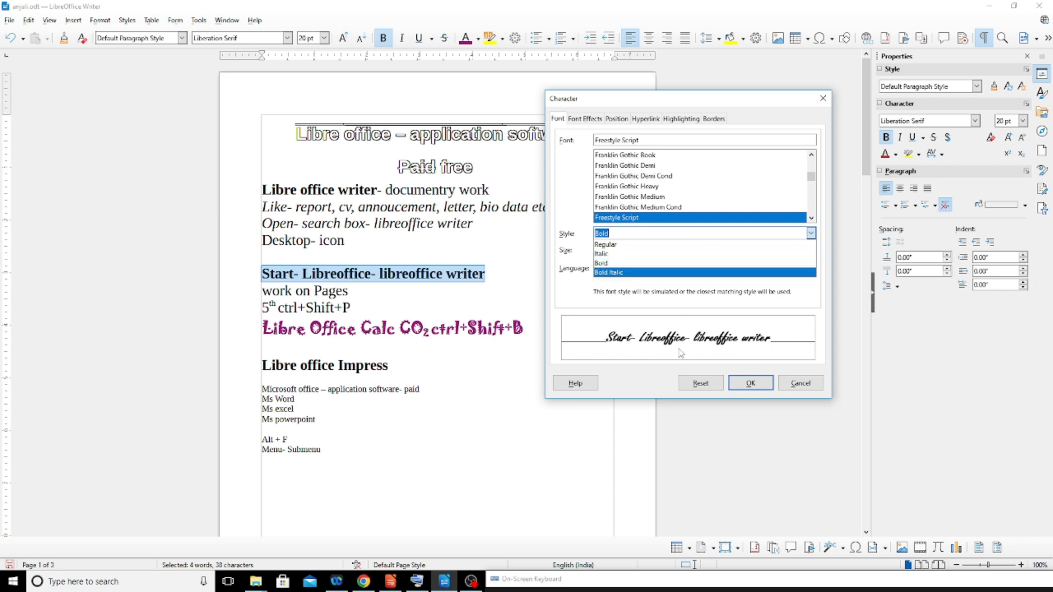
click(686, 247)
click(810, 233)
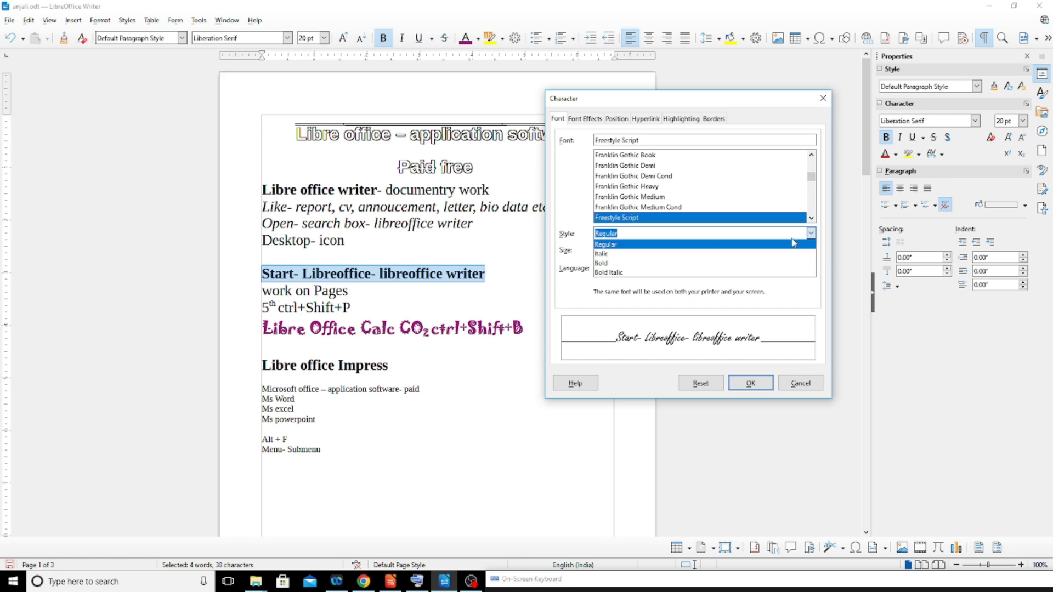
click(696, 264)
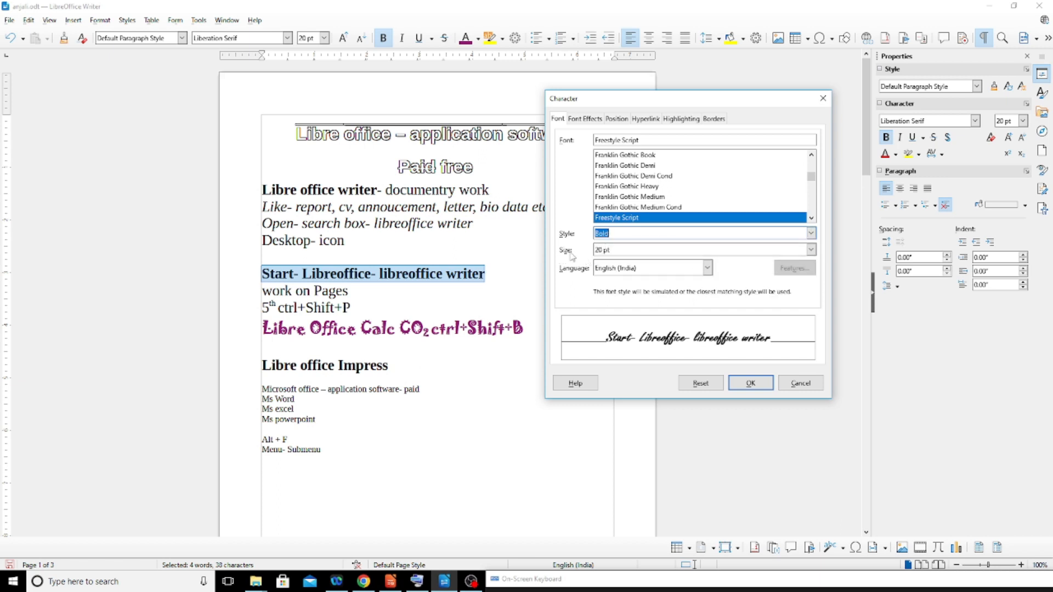
click(810, 250)
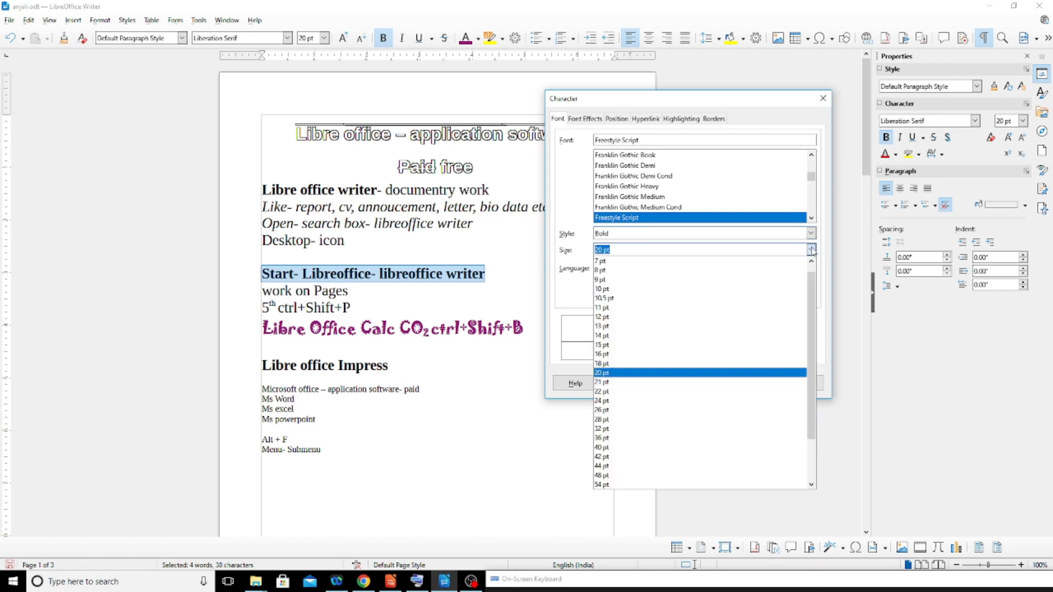
click(810, 250)
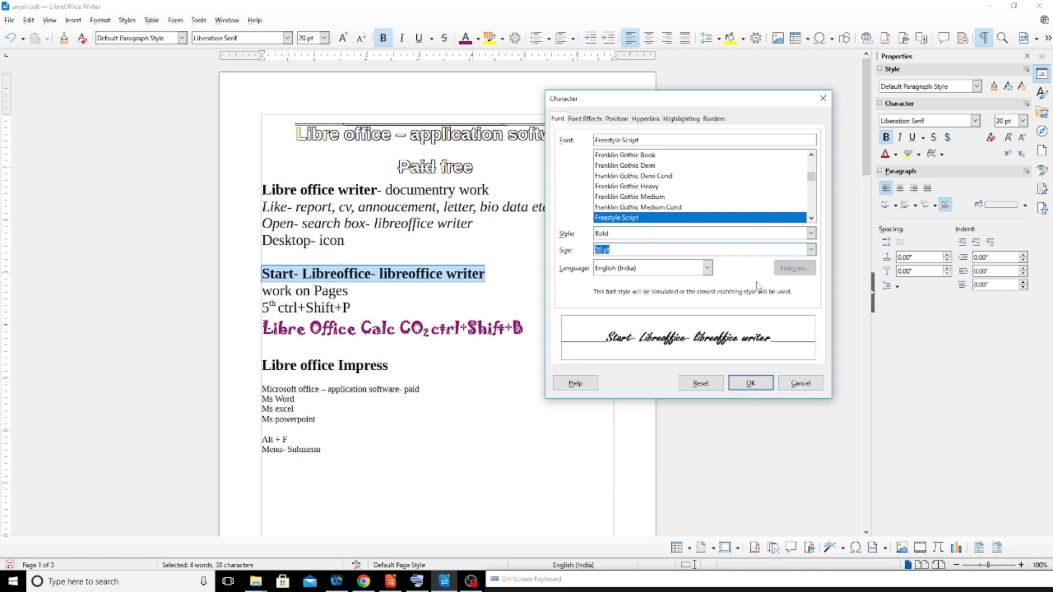
click(708, 269)
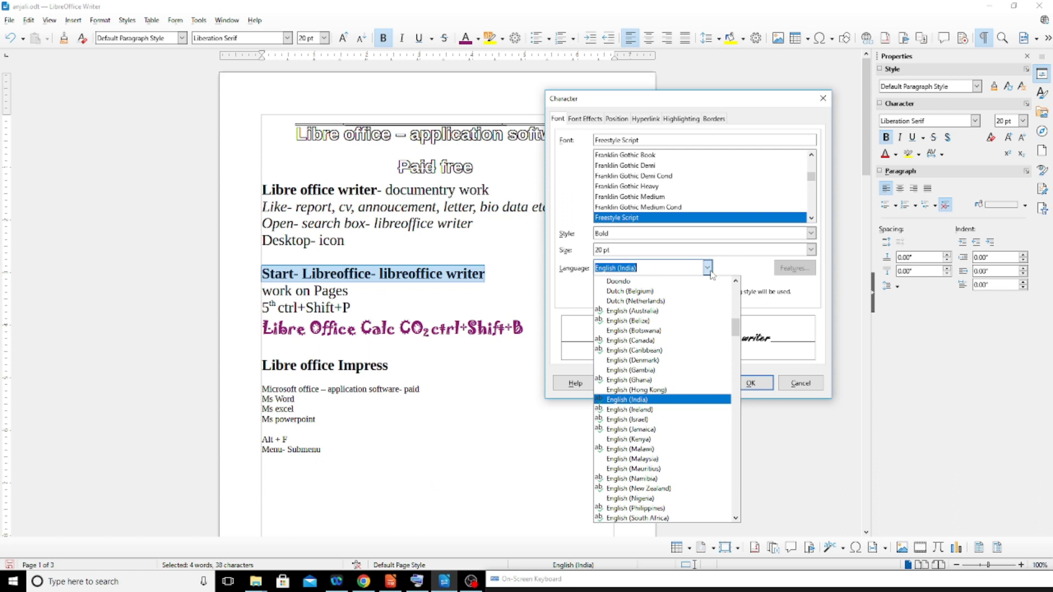
click(707, 269)
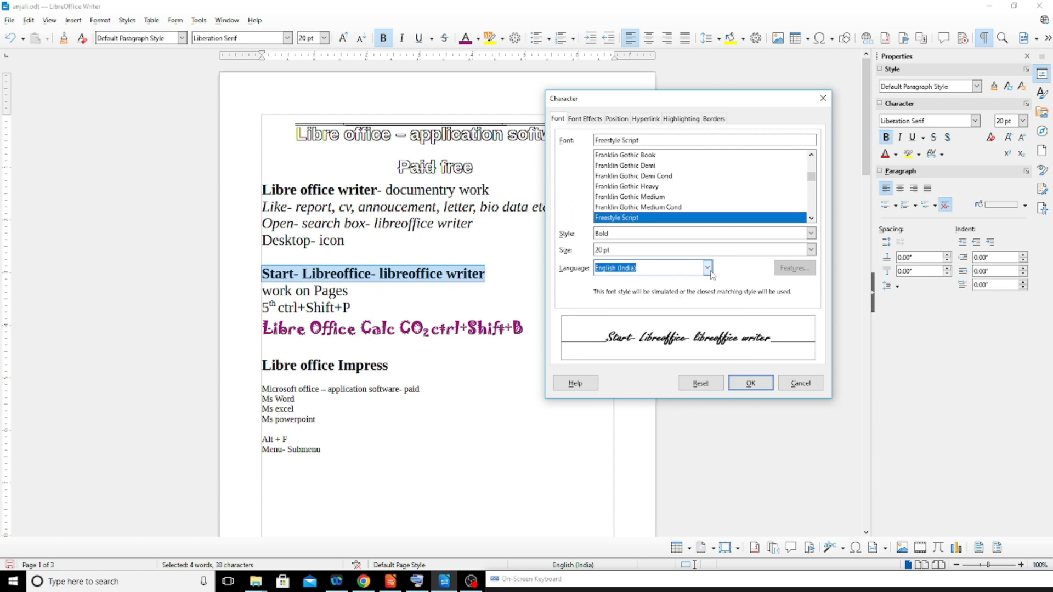
Set the selected line's font color to Dark Green 2 with 1% transparency.
click(586, 118)
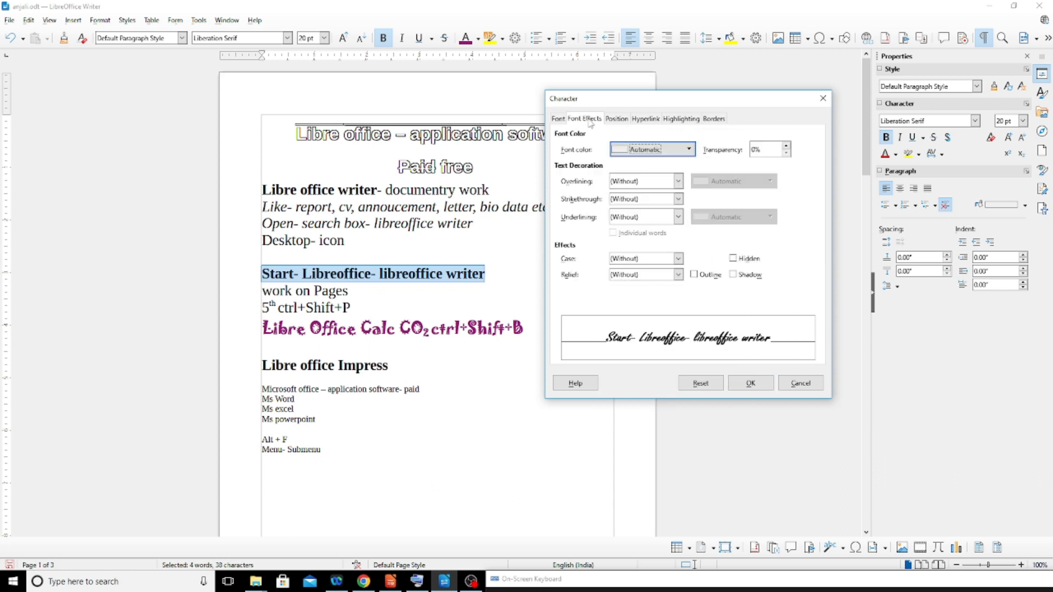
click(686, 150)
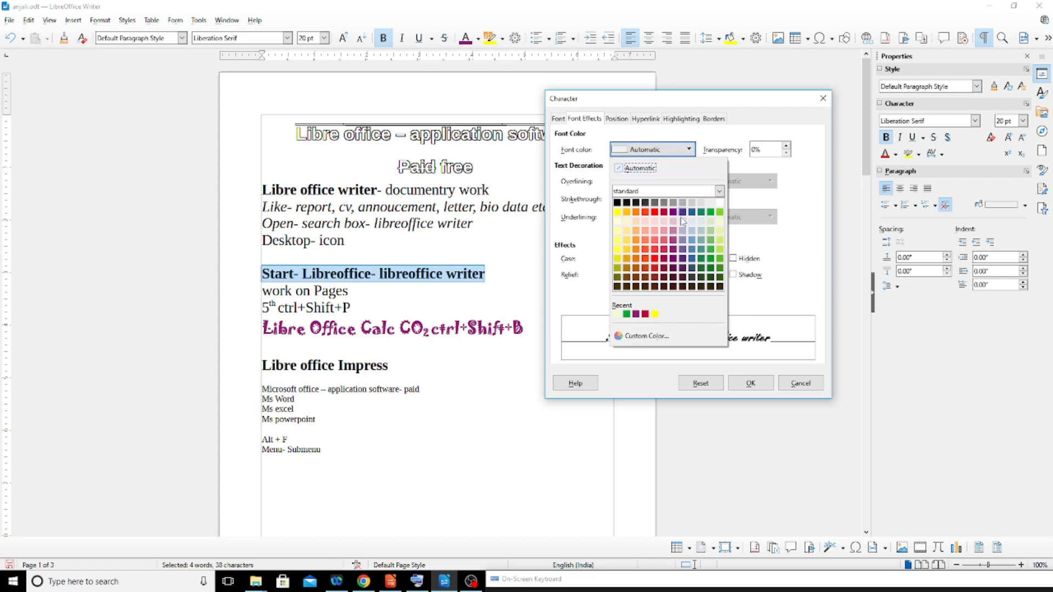
click(710, 267)
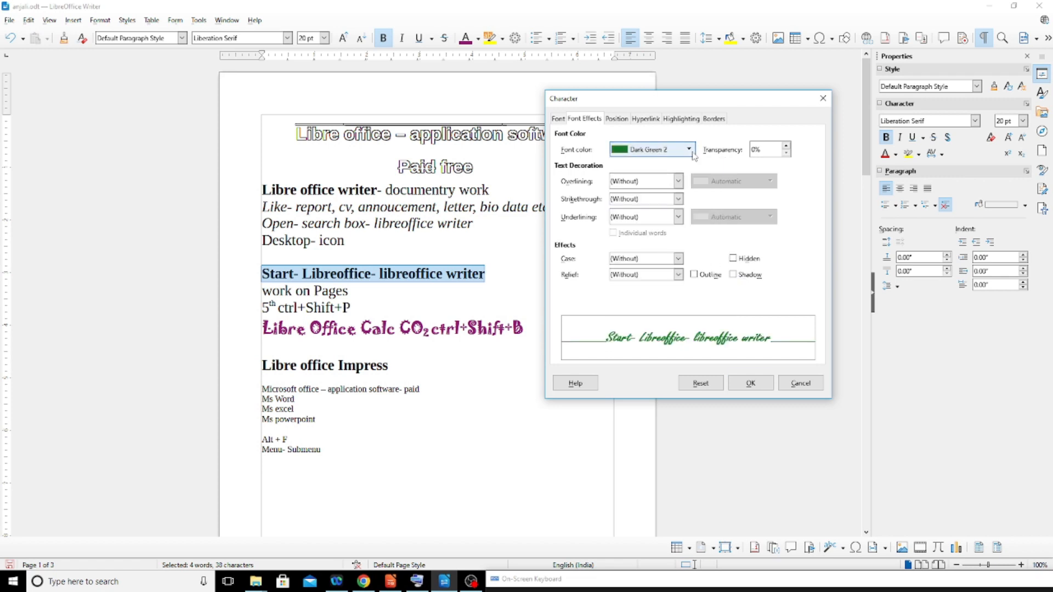
click(786, 147)
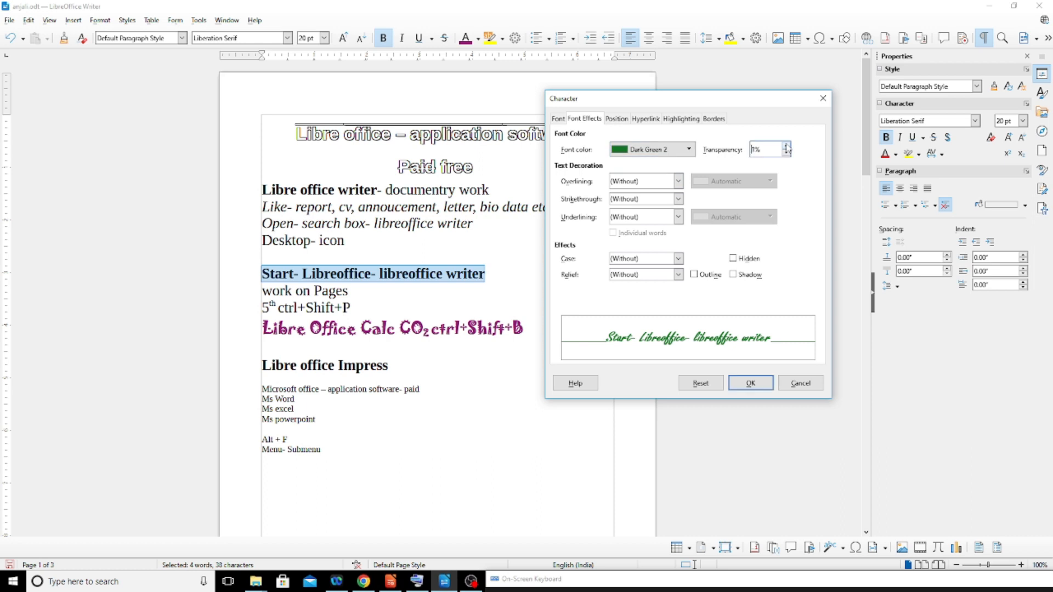
click(678, 182)
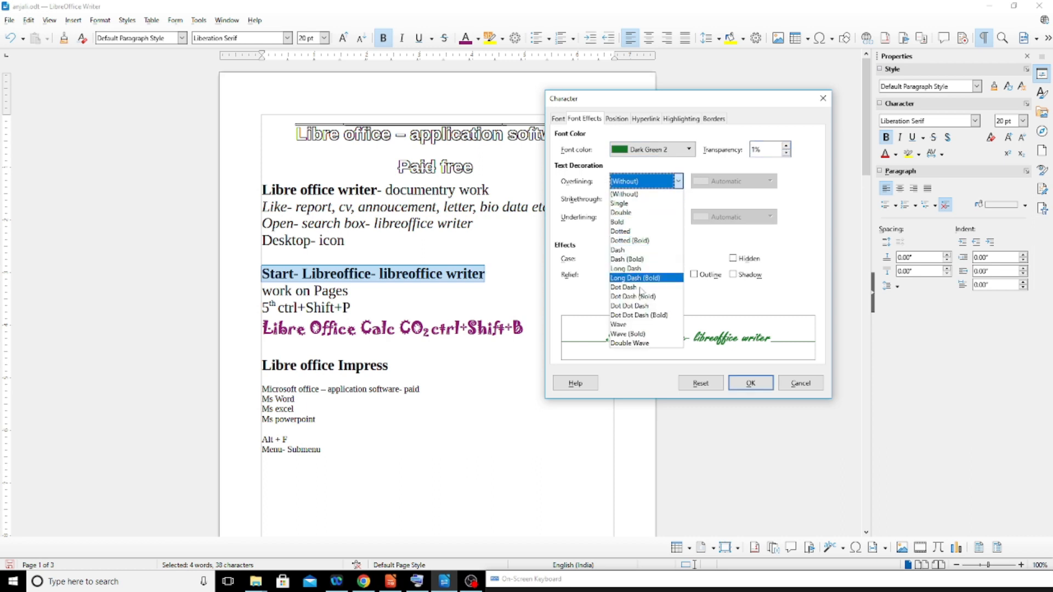
click(635, 194)
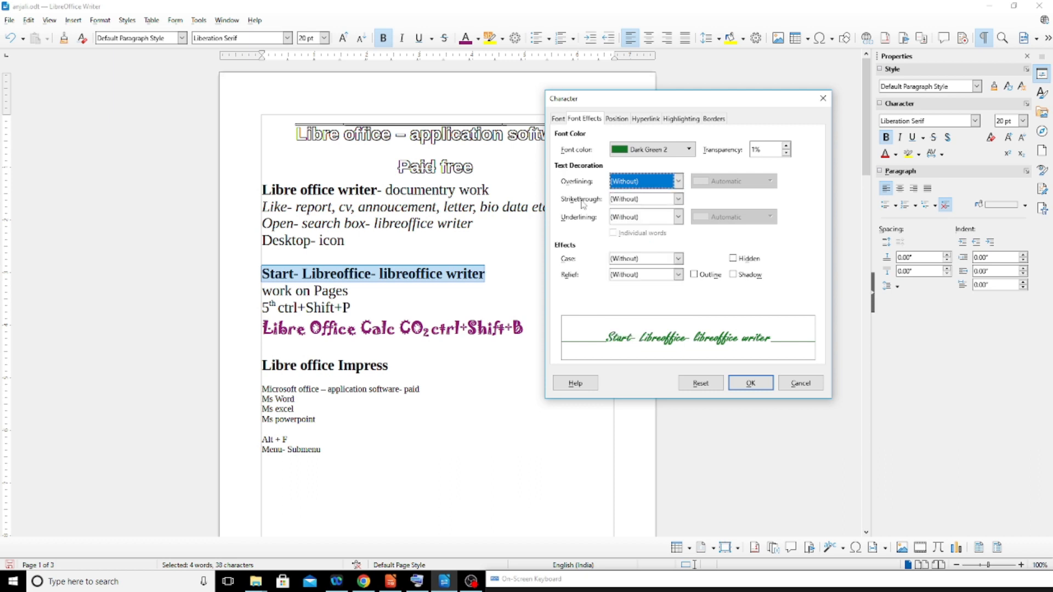
click(678, 199)
click(678, 198)
Give the selected line a Wave underline in Magenta.
click(678, 217)
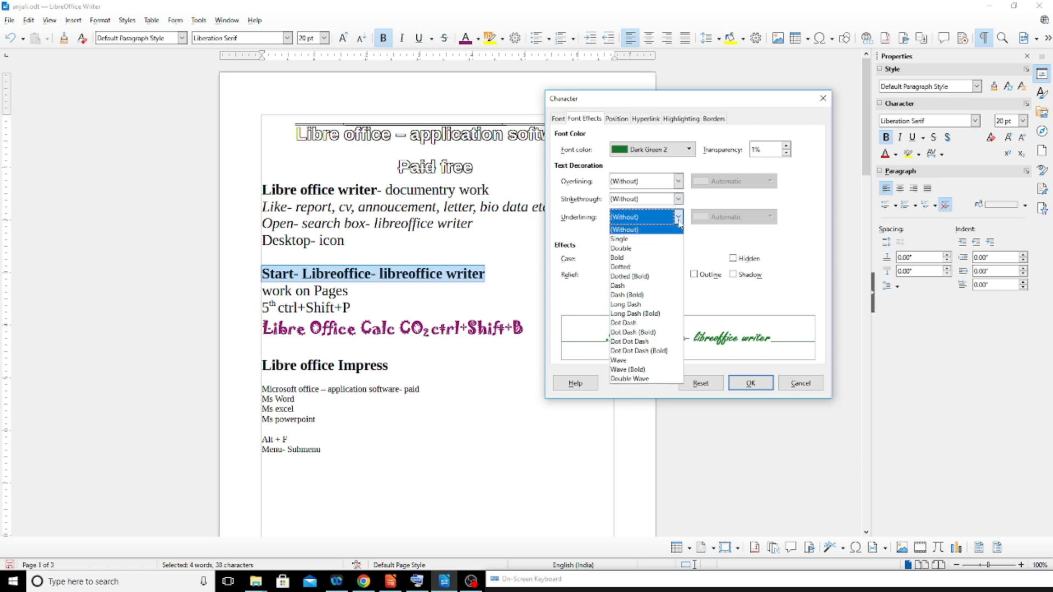
click(679, 217)
click(678, 217)
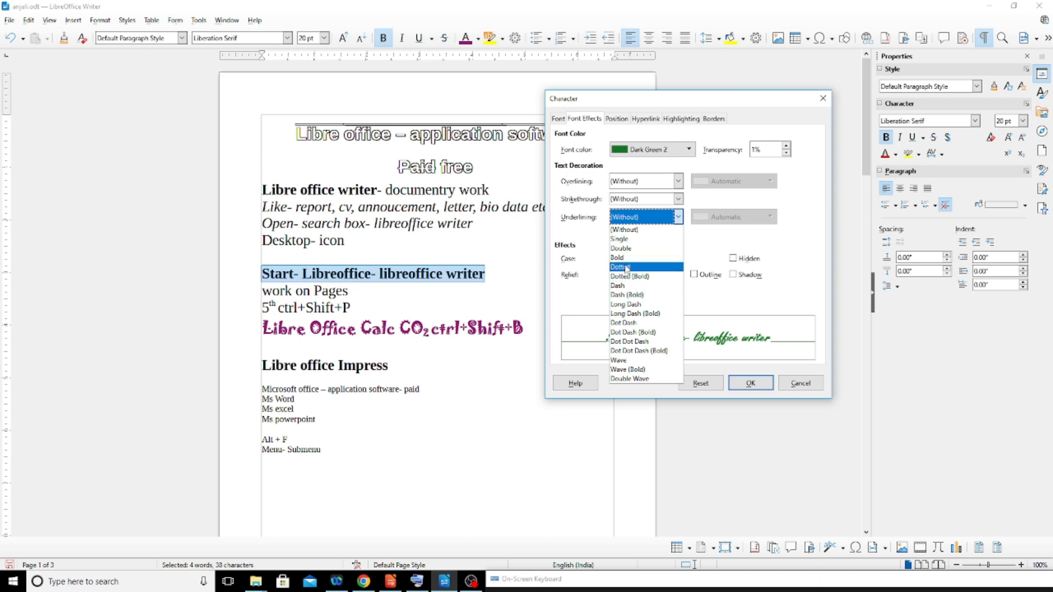
click(619, 361)
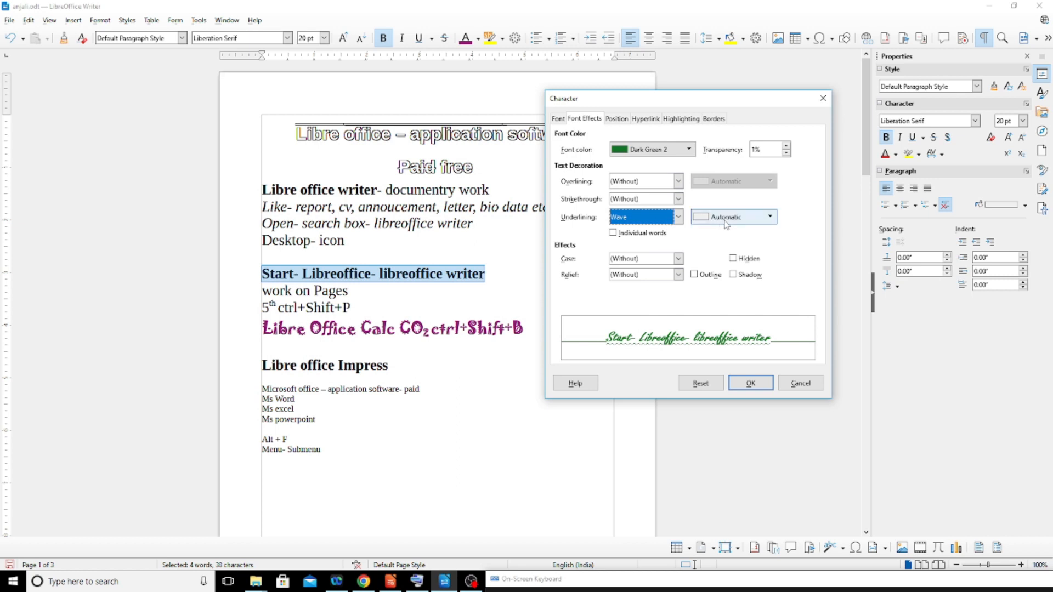
click(726, 219)
click(744, 285)
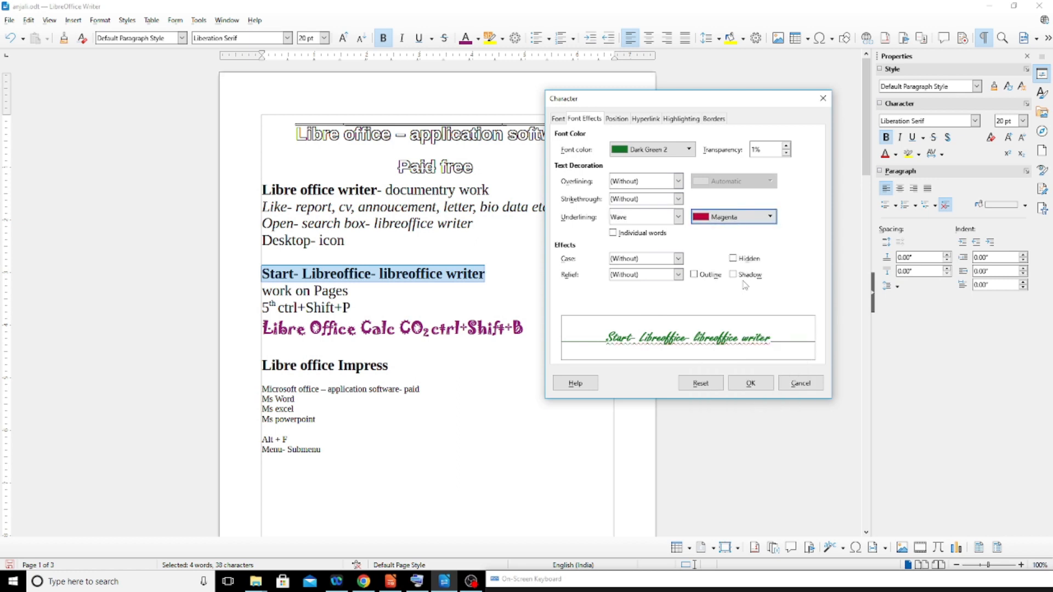
Set the selected line's case to Capitalize Every Word and turn on the Outline and Shadow effects.
click(678, 258)
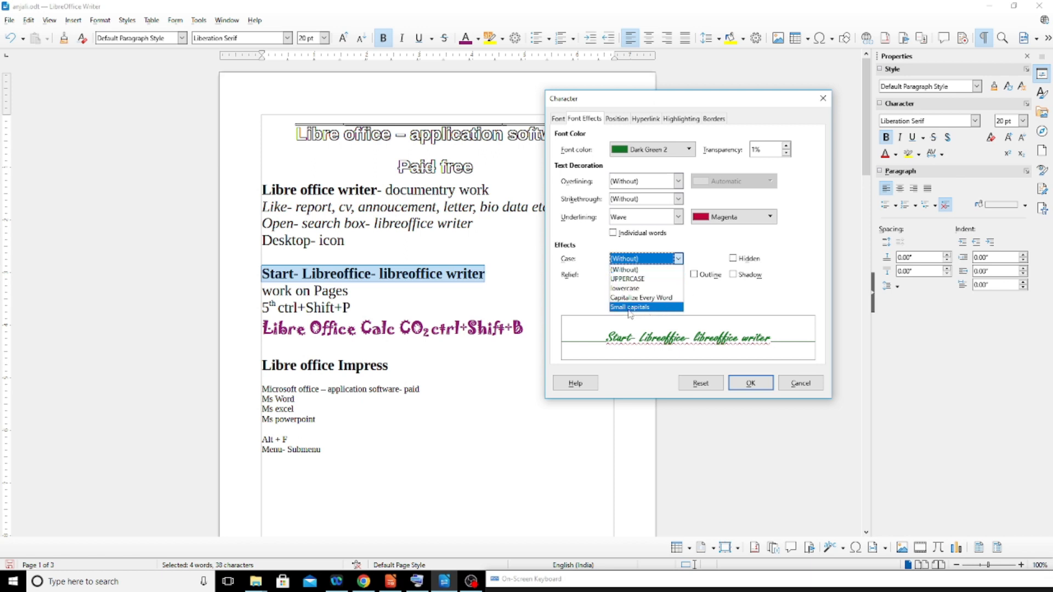
click(647, 298)
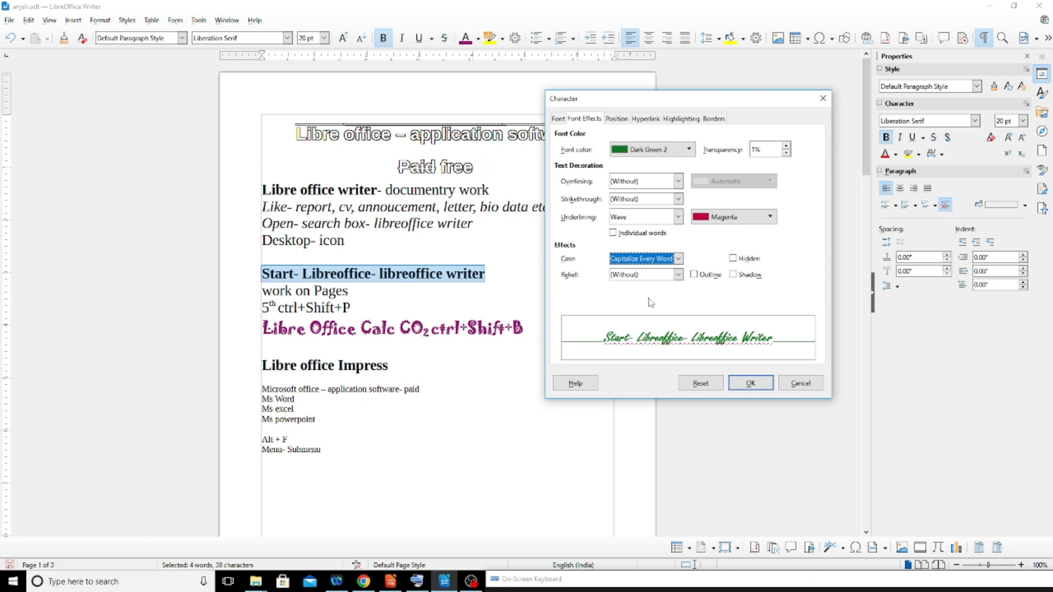
click(706, 276)
click(707, 280)
click(707, 279)
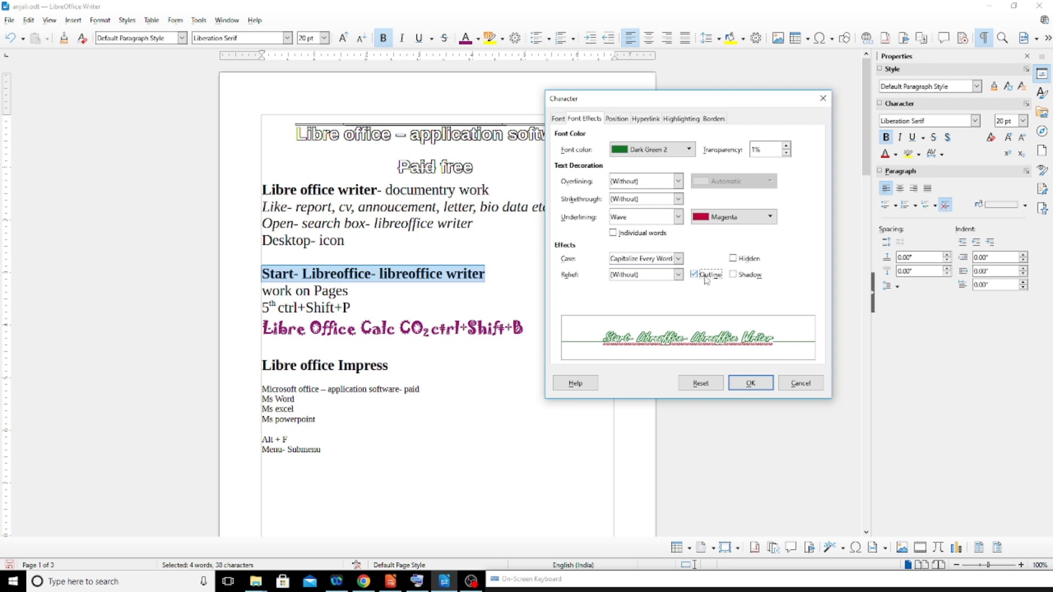
click(746, 279)
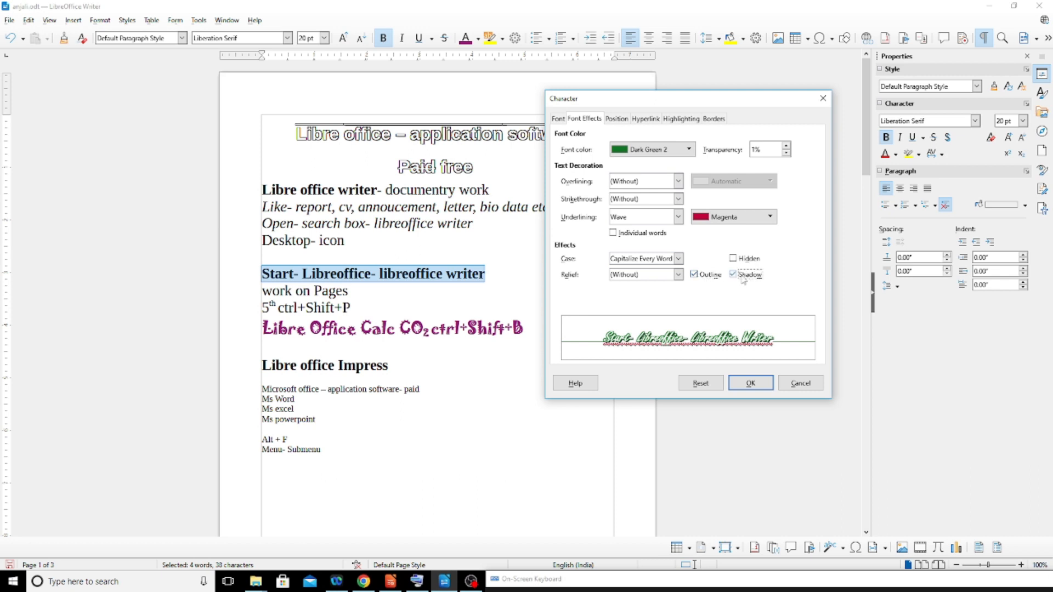
Keep the selected line's position at Normal after trying Superscript, and set its rotation to 90 degrees after comparing the other angles.
click(616, 120)
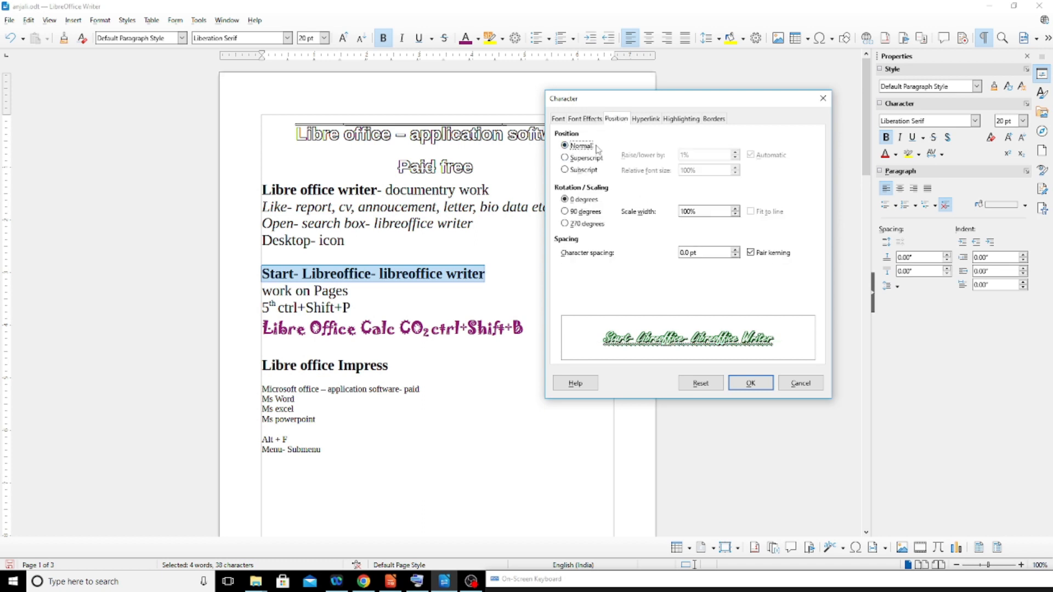
click(592, 159)
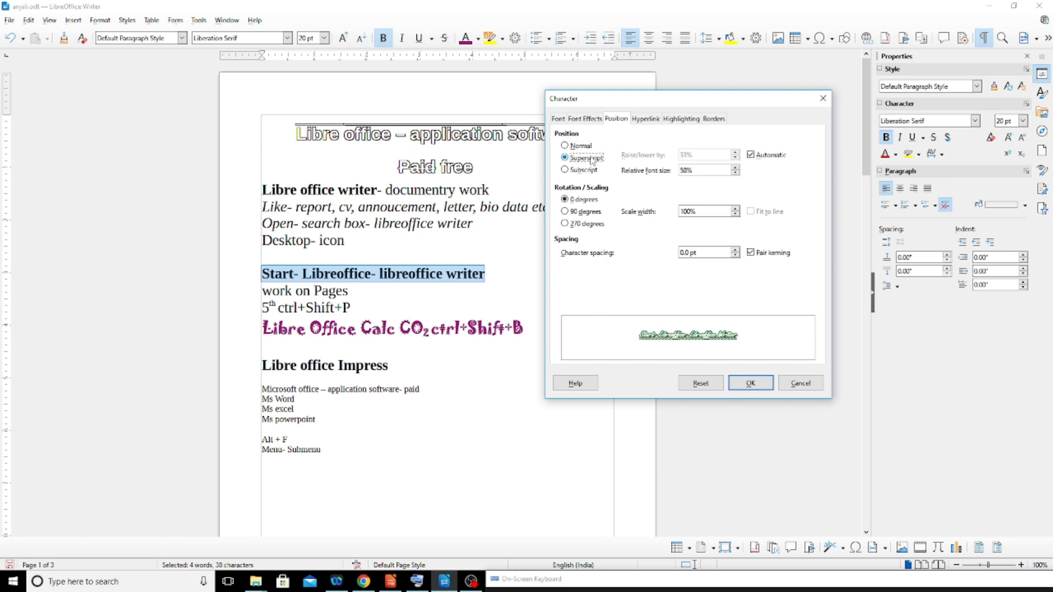
click(581, 147)
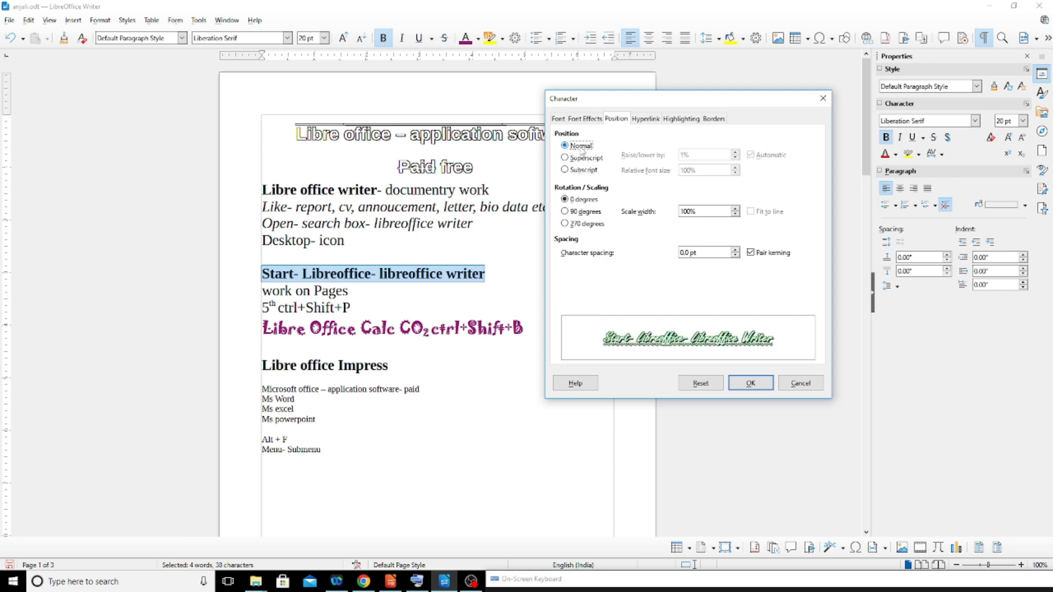
click(594, 216)
click(597, 227)
click(595, 213)
click(591, 201)
click(589, 212)
Set the selected line's scale width to 105% and apply the character formatting.
click(734, 214)
click(735, 214)
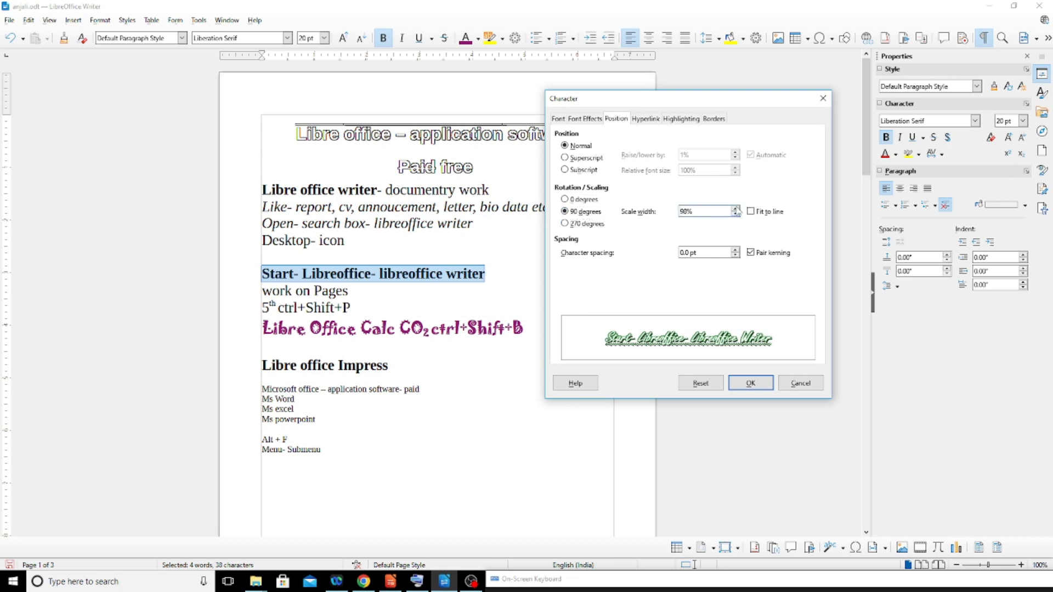
click(736, 209)
click(735, 209)
click(736, 209)
click(734, 214)
click(735, 214)
click(734, 214)
click(734, 214)
click(736, 209)
click(735, 209)
click(735, 208)
click(735, 209)
click(735, 209)
click(735, 209)
click(735, 209)
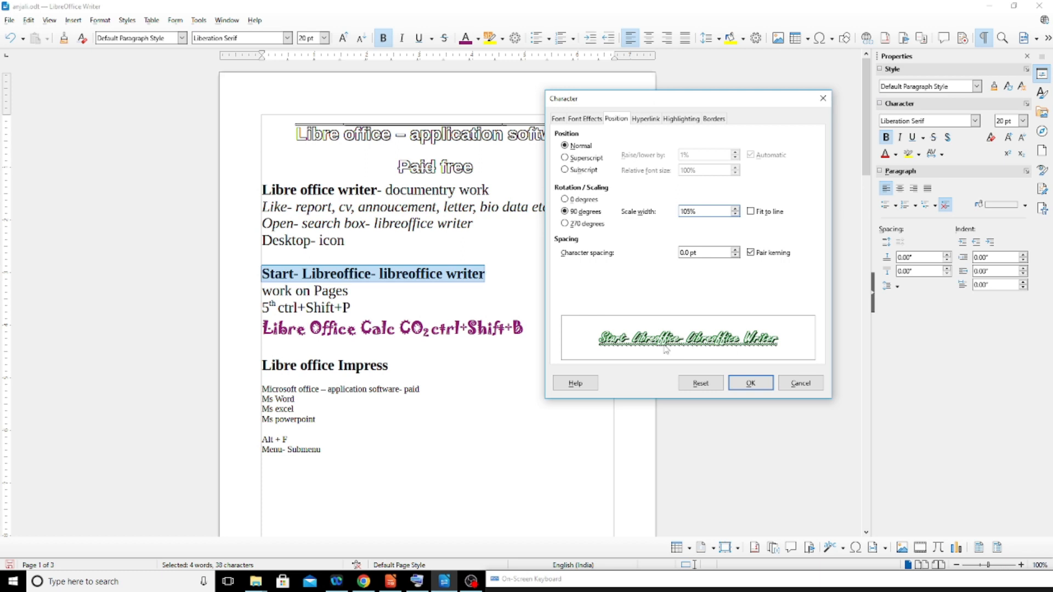
click(751, 383)
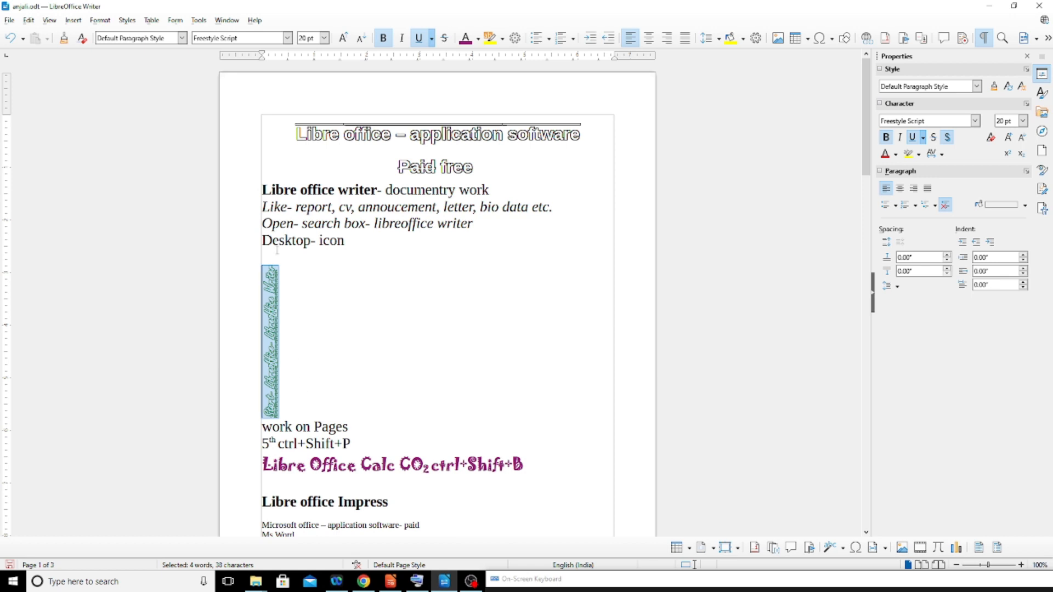
Widen the rotated line's character scale width to 119%.
click(100, 20)
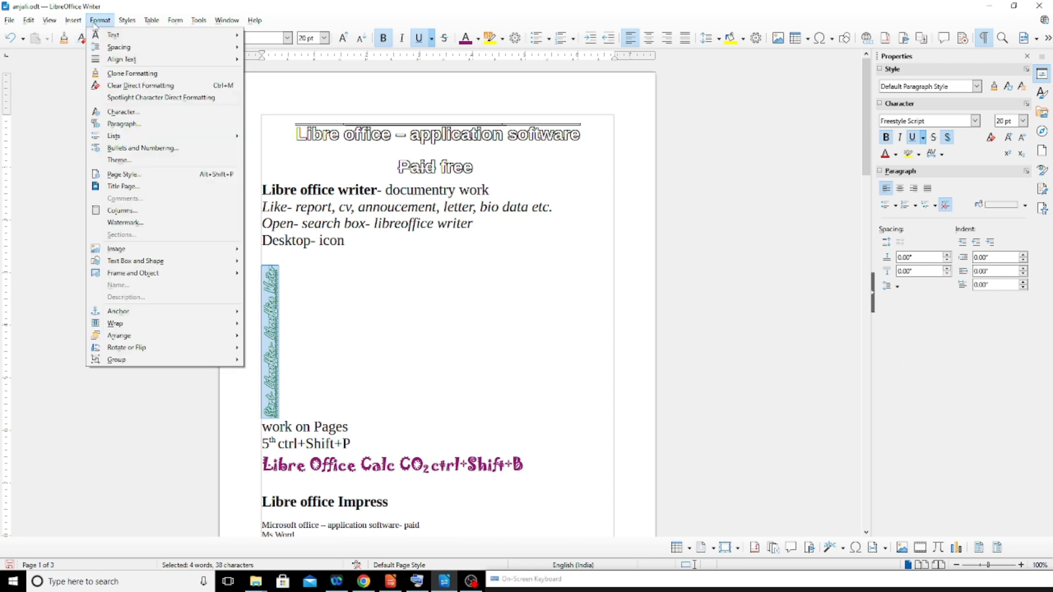
click(110, 114)
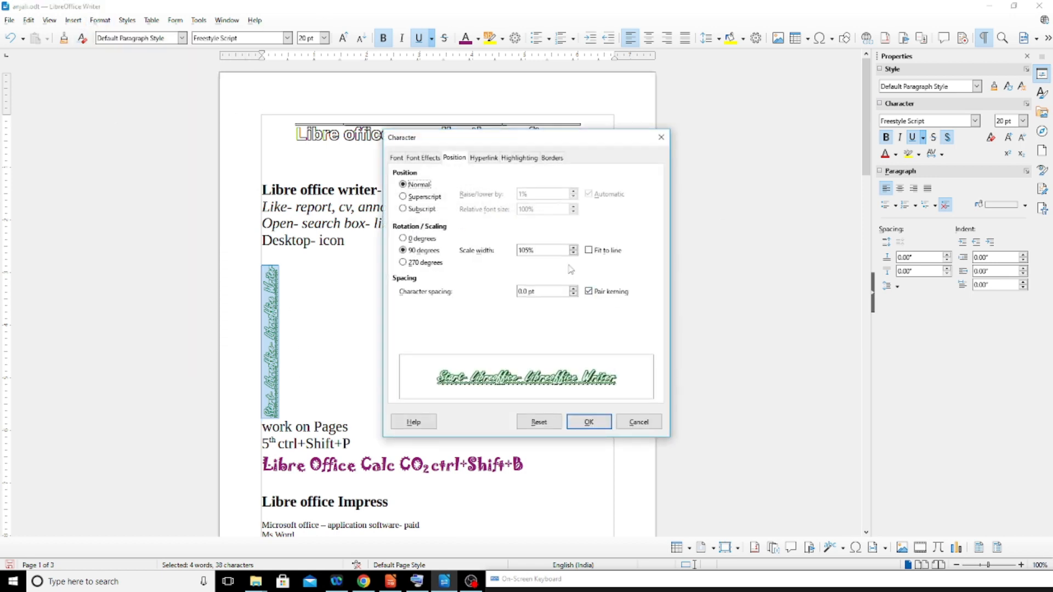
click(573, 249)
click(574, 248)
click(573, 248)
click(574, 249)
click(574, 248)
click(574, 249)
click(574, 248)
click(574, 249)
click(574, 248)
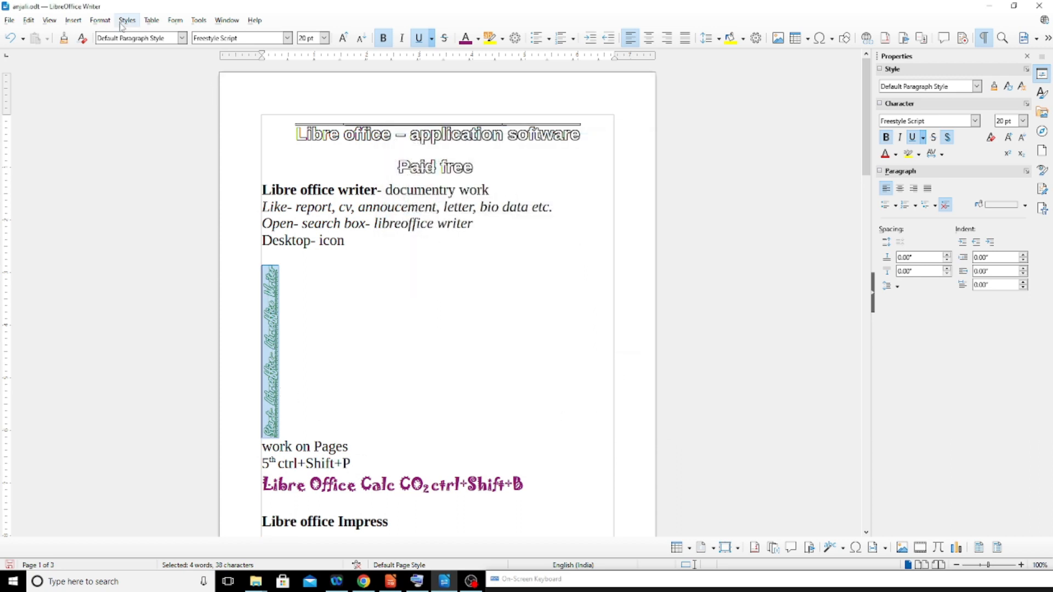
Set the selected line's rotation to 0 degrees so it runs horizontally.
click(94, 24)
click(108, 111)
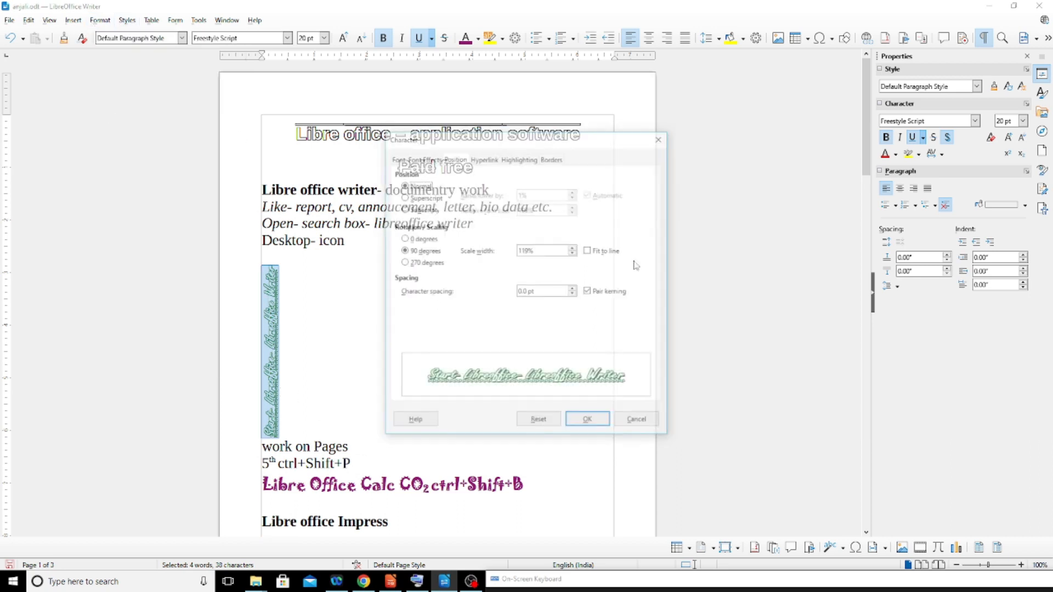
click(423, 239)
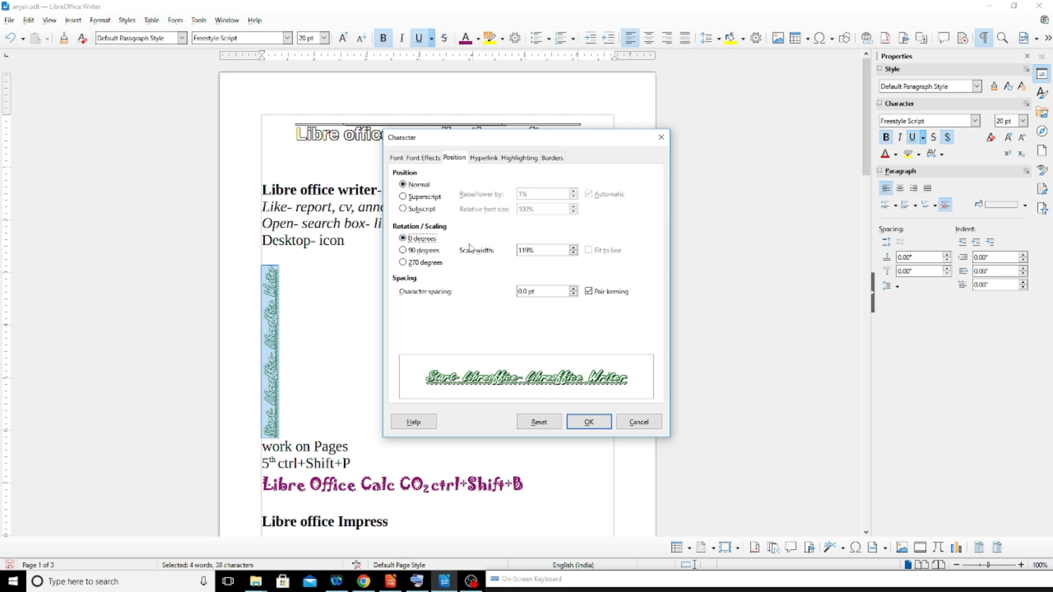
click(589, 423)
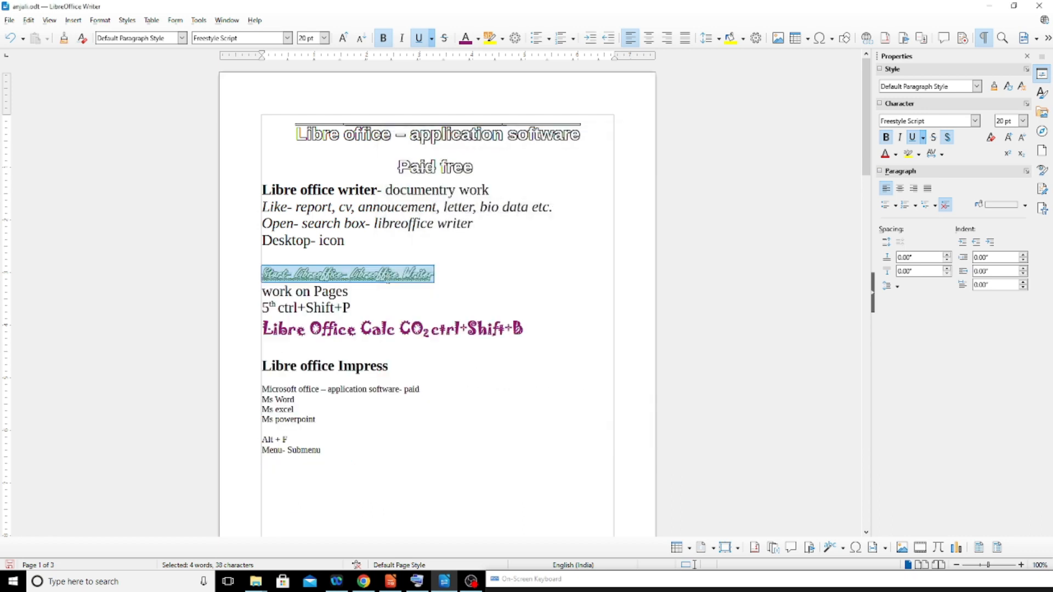
Set the selected line's character spacing to 2.0 pt, keeping the dialog clear of the text.
click(101, 21)
click(122, 112)
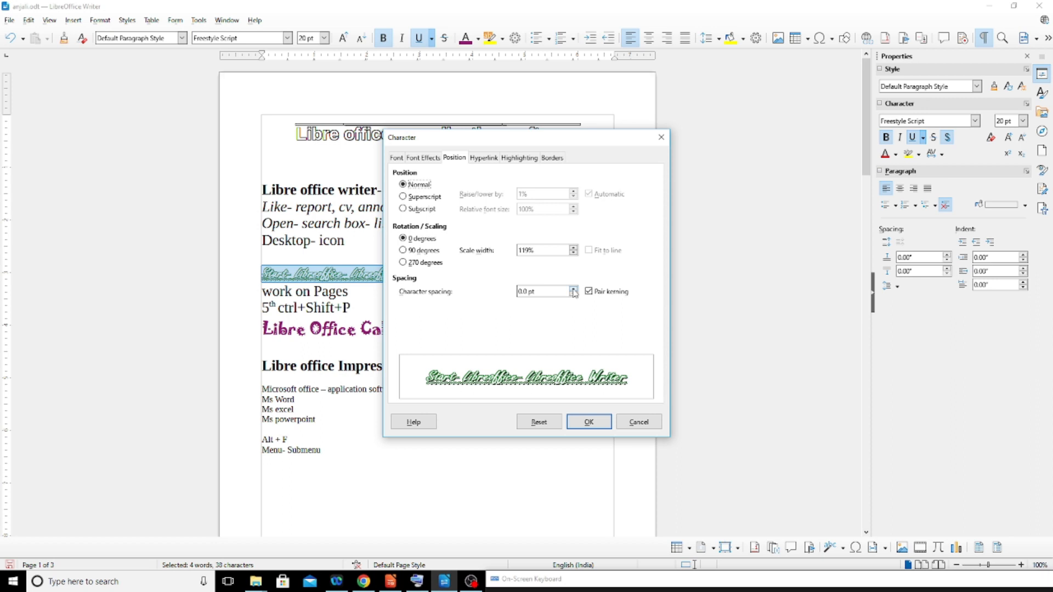
drag(580, 140, 781, 120)
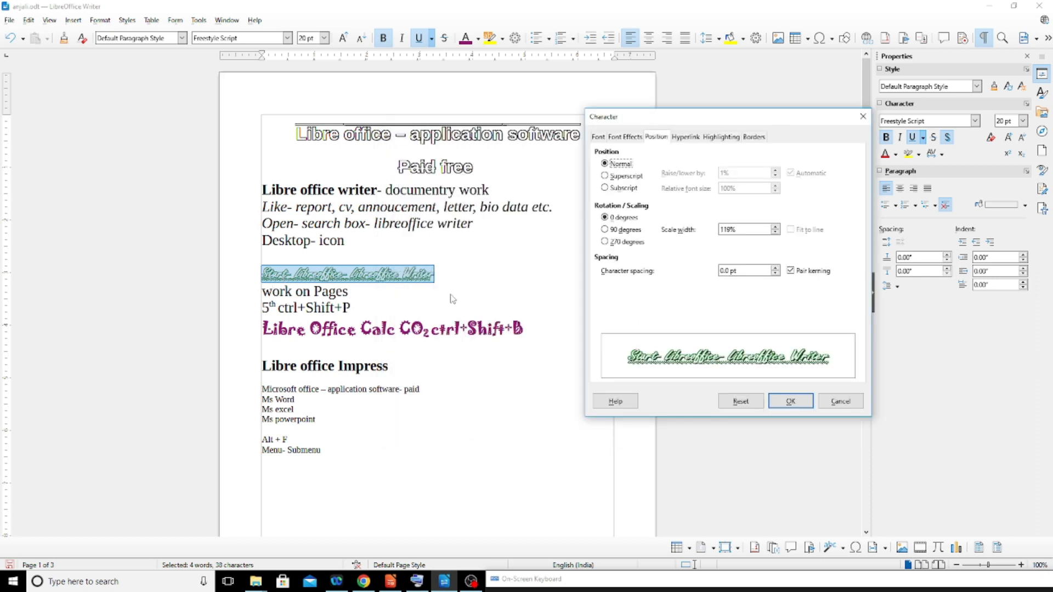
click(774, 268)
click(775, 268)
click(775, 268)
click(774, 267)
click(774, 267)
click(774, 267)
click(774, 267)
click(774, 268)
click(774, 267)
click(774, 268)
click(774, 267)
click(774, 267)
click(774, 267)
click(774, 268)
click(774, 267)
click(774, 268)
click(774, 267)
click(774, 268)
click(774, 267)
click(774, 269)
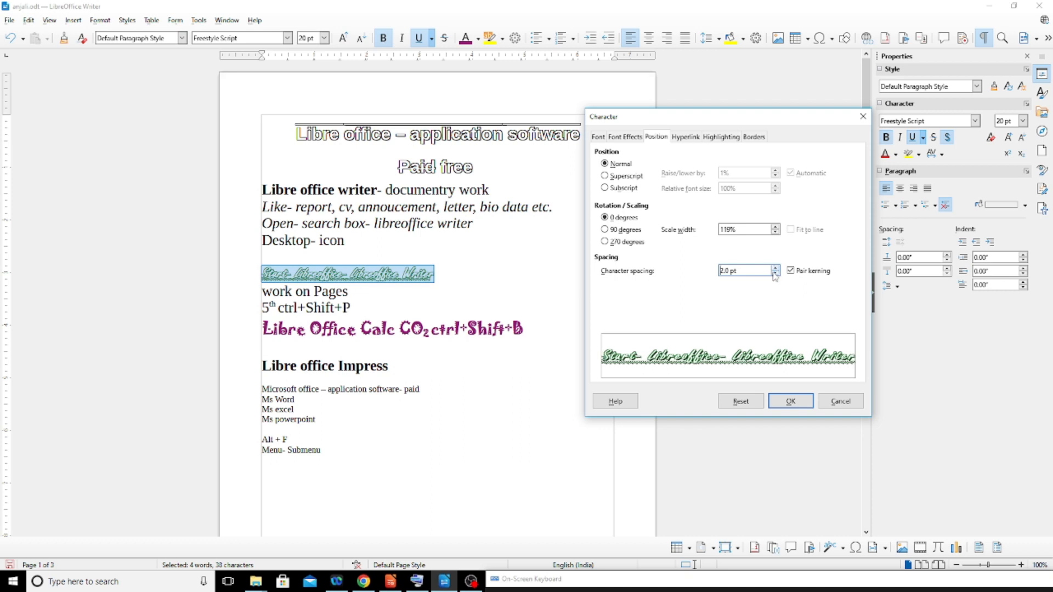
click(790, 400)
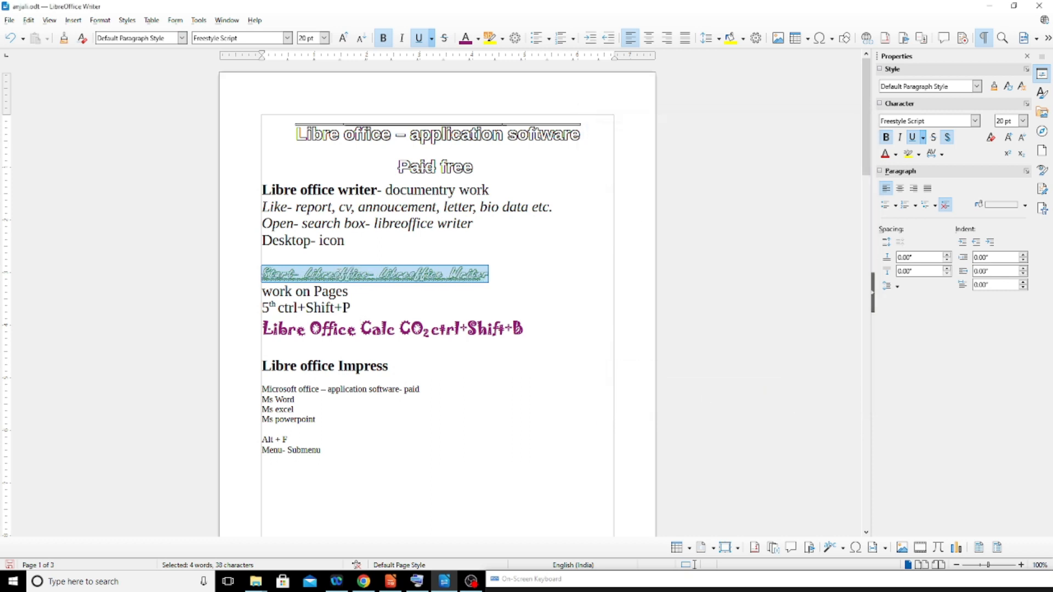
Set the selected line's character spacing to 2.9 pt.
click(100, 20)
click(123, 112)
drag(537, 291, 485, 291)
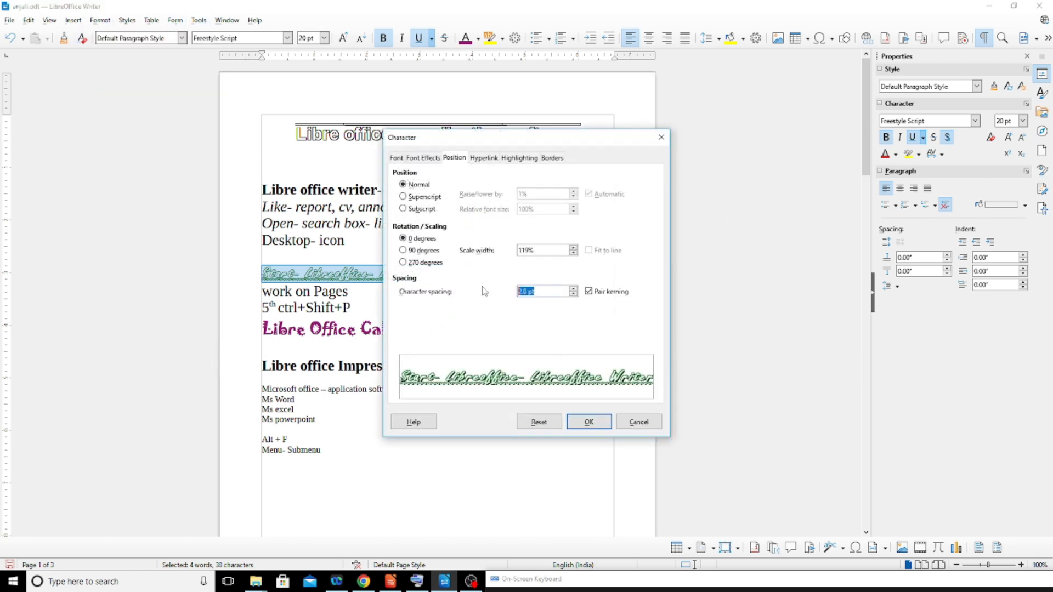
text(2.9)
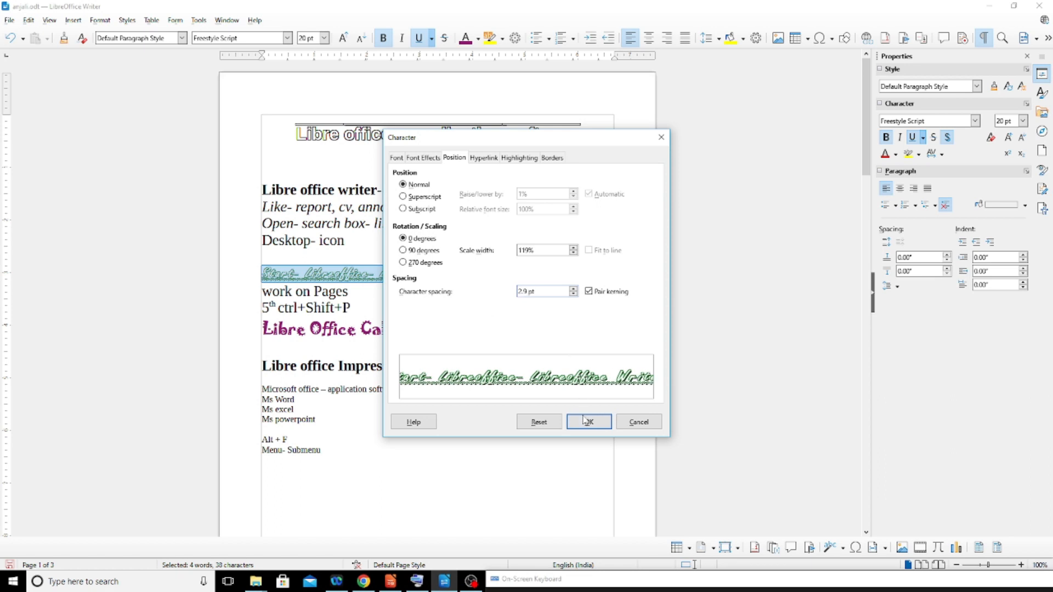
click(587, 422)
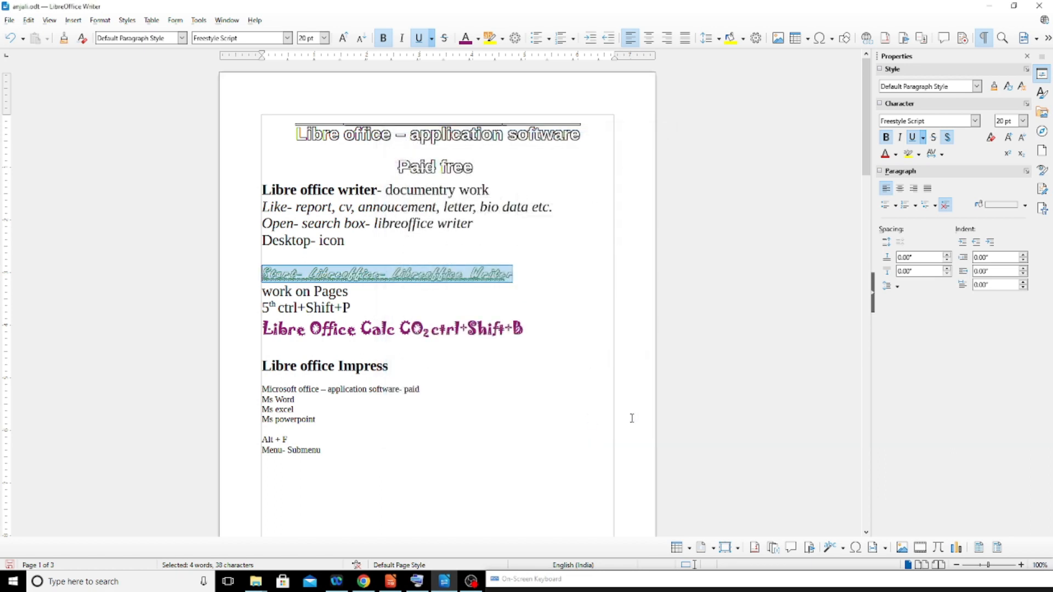
Highlight the selected line in light yellow with hex value ffffa6, and deselect it.
click(100, 19)
click(130, 112)
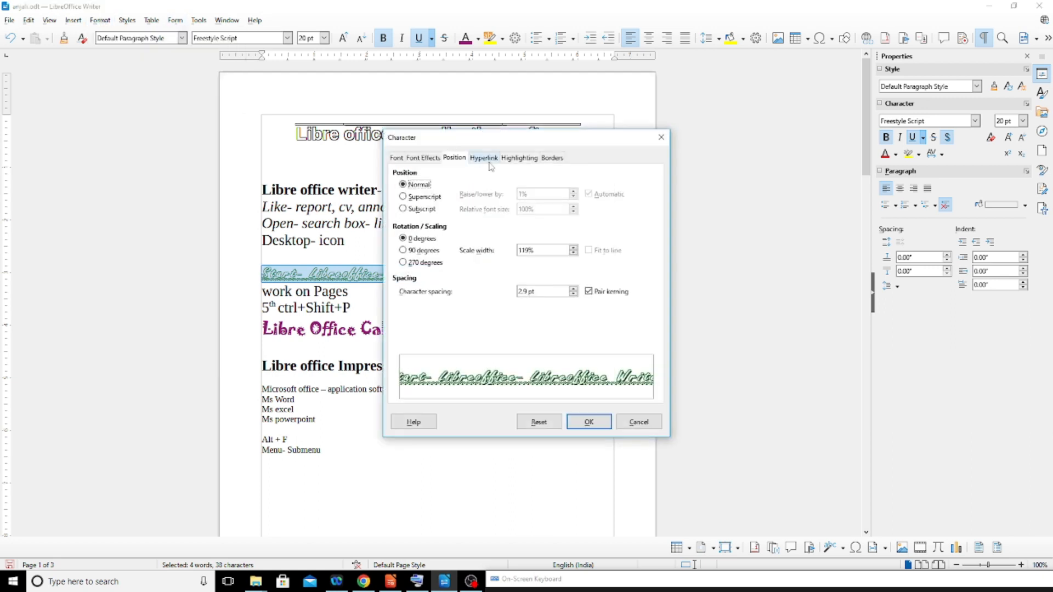
click(488, 160)
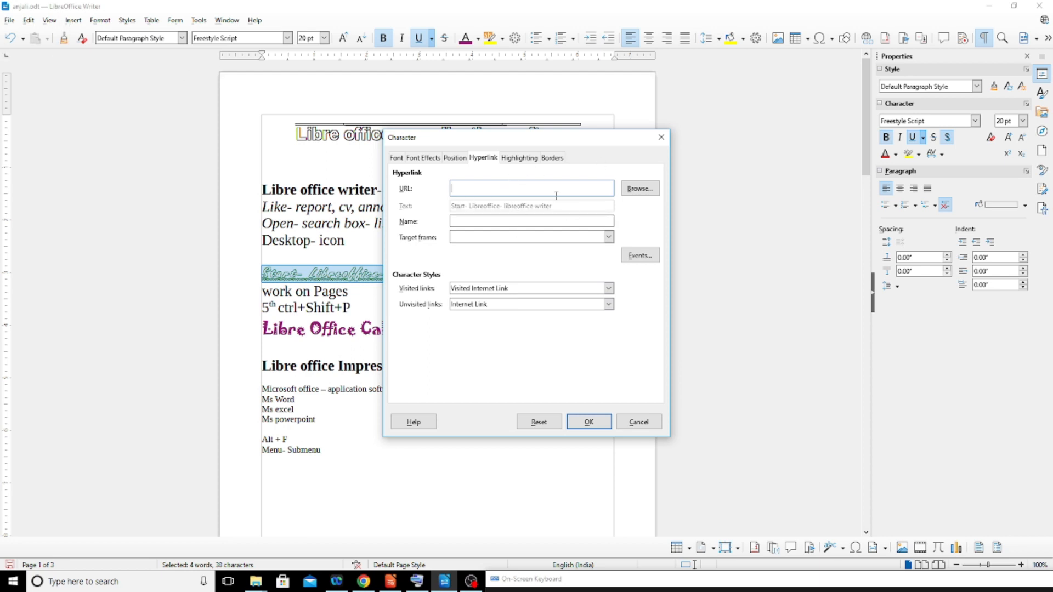
click(522, 159)
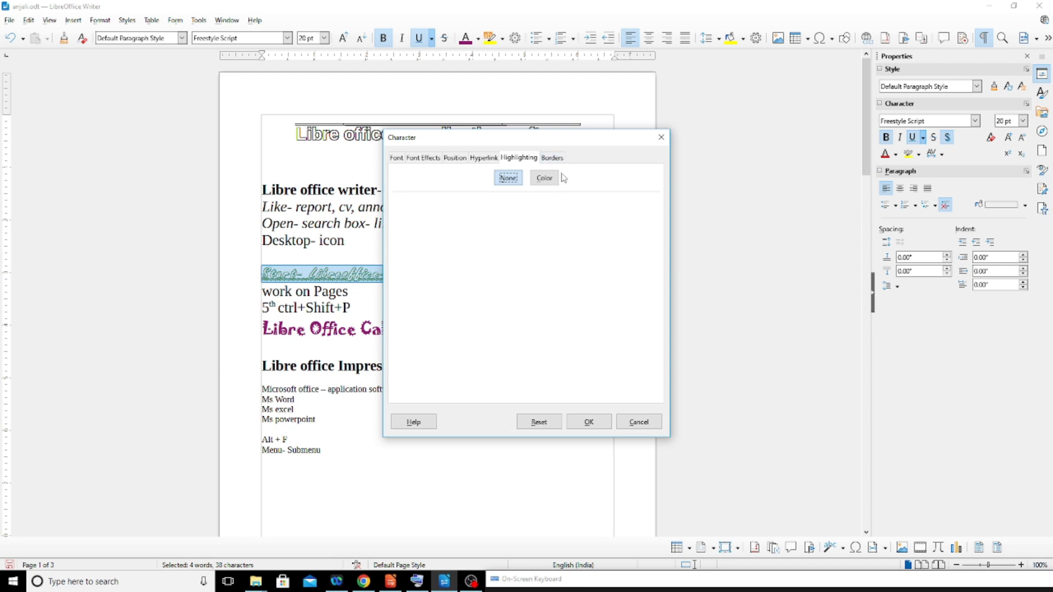
drag(579, 138, 756, 136)
click(722, 176)
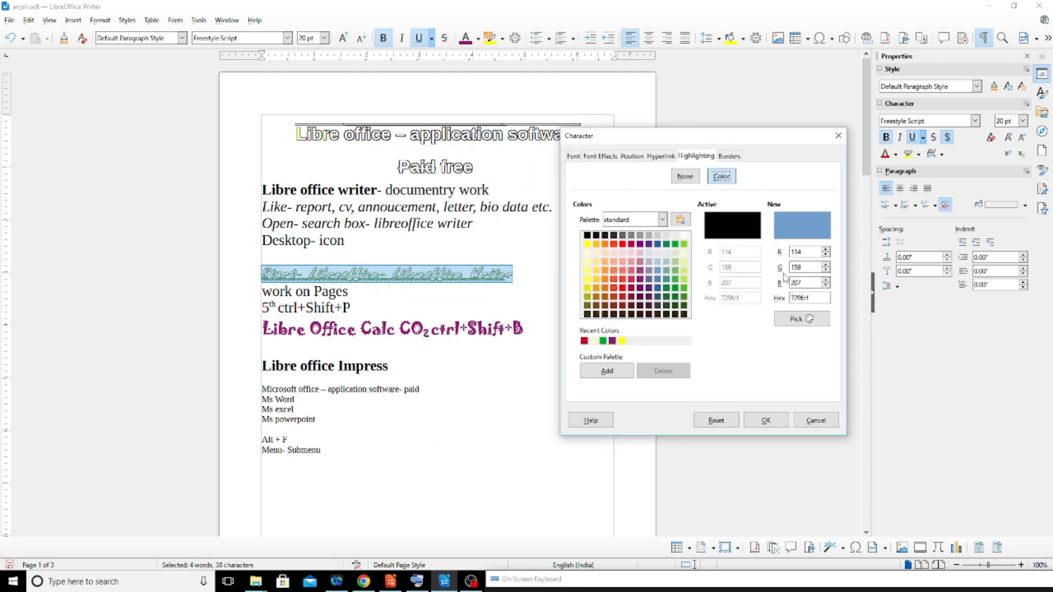
click(586, 262)
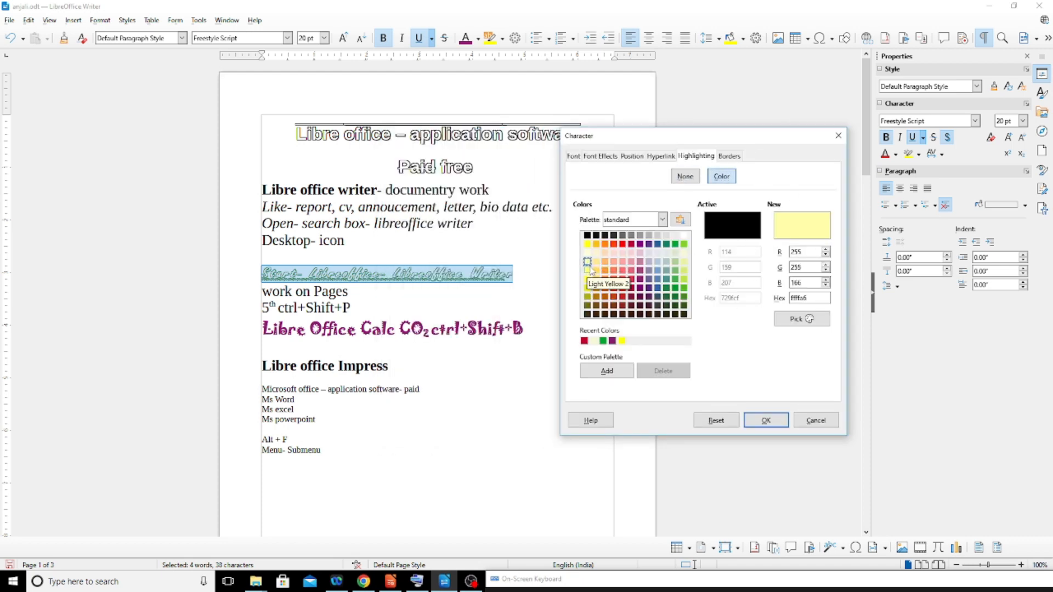
click(766, 421)
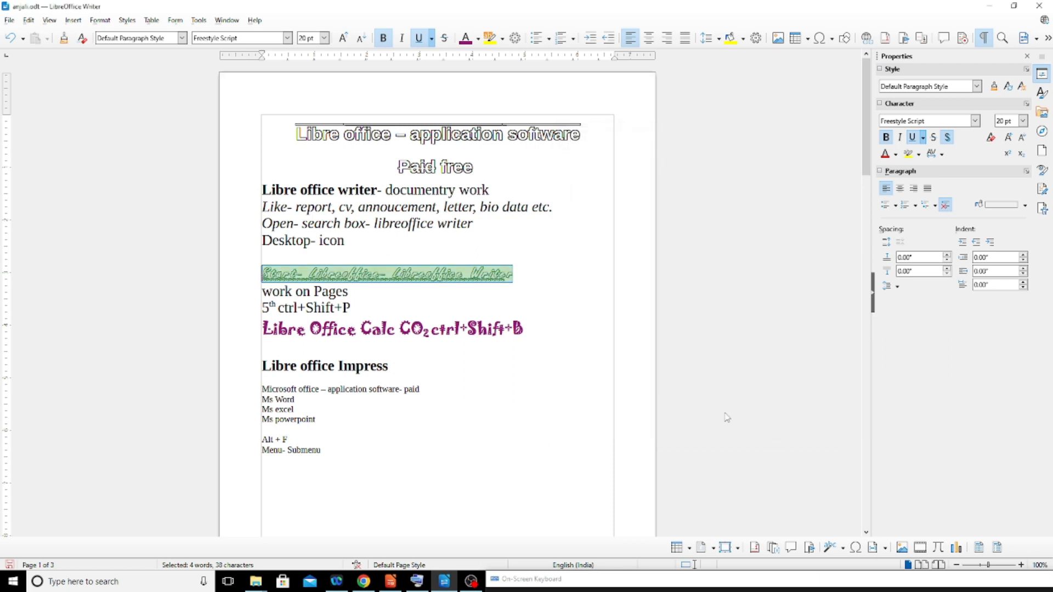
click(520, 366)
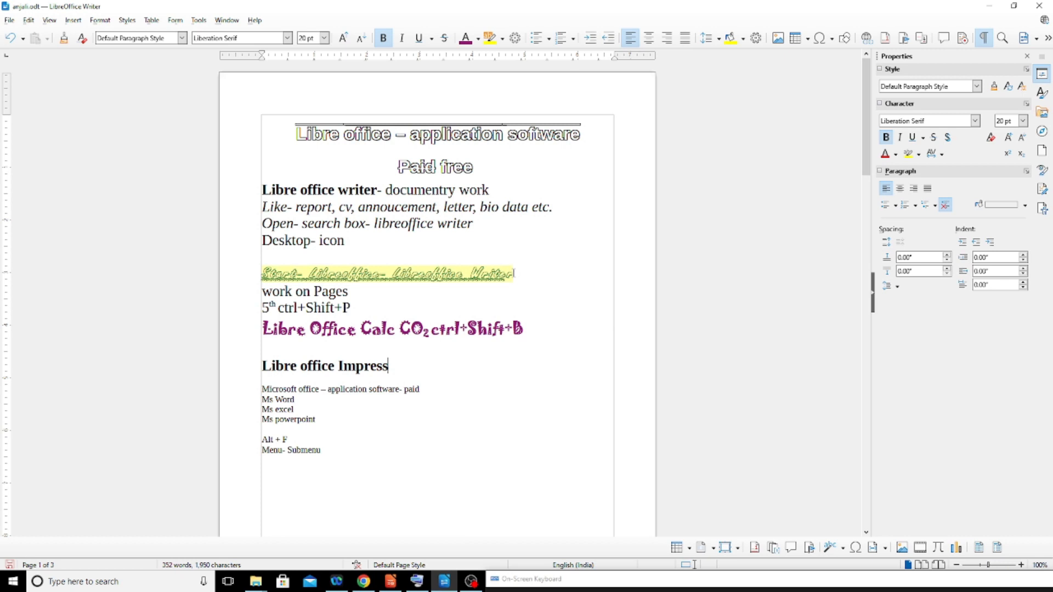
Remove the highlighting from the "Start- Libreoffice- Libreoffice Writer" line.
drag(514, 274, 237, 274)
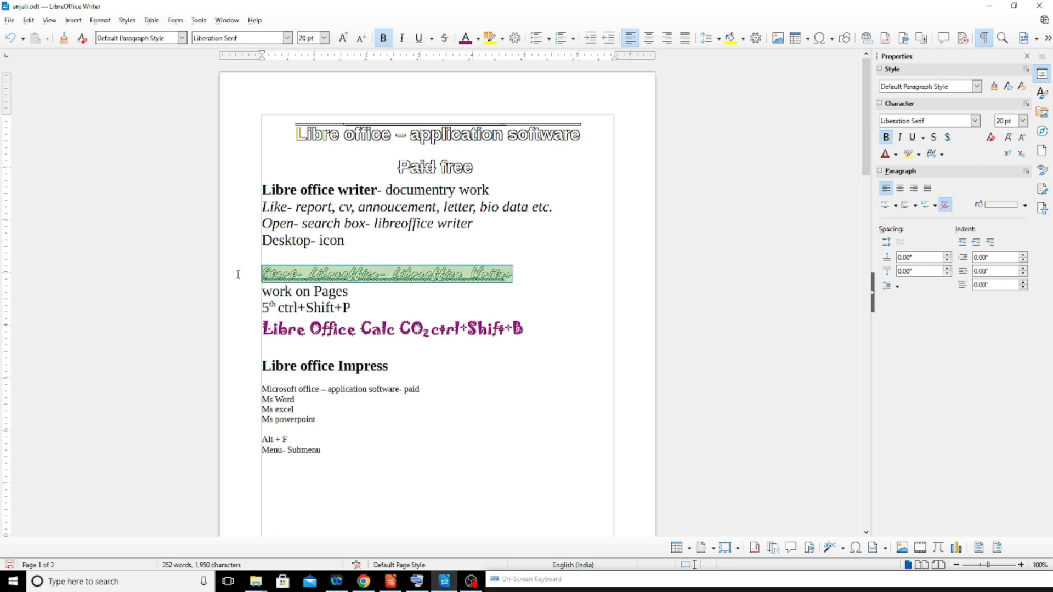
click(100, 19)
click(131, 115)
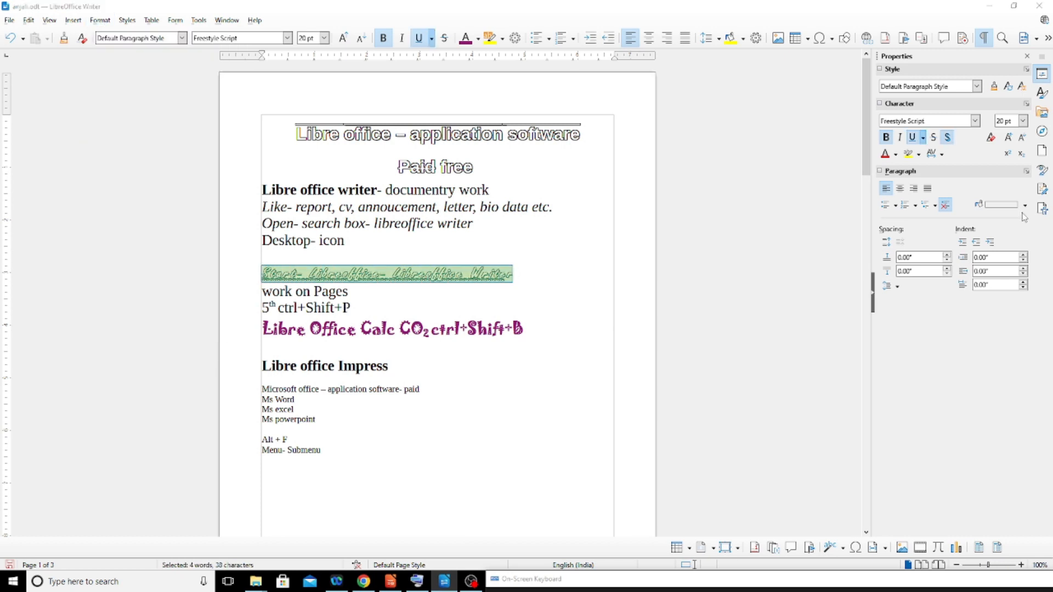
click(508, 178)
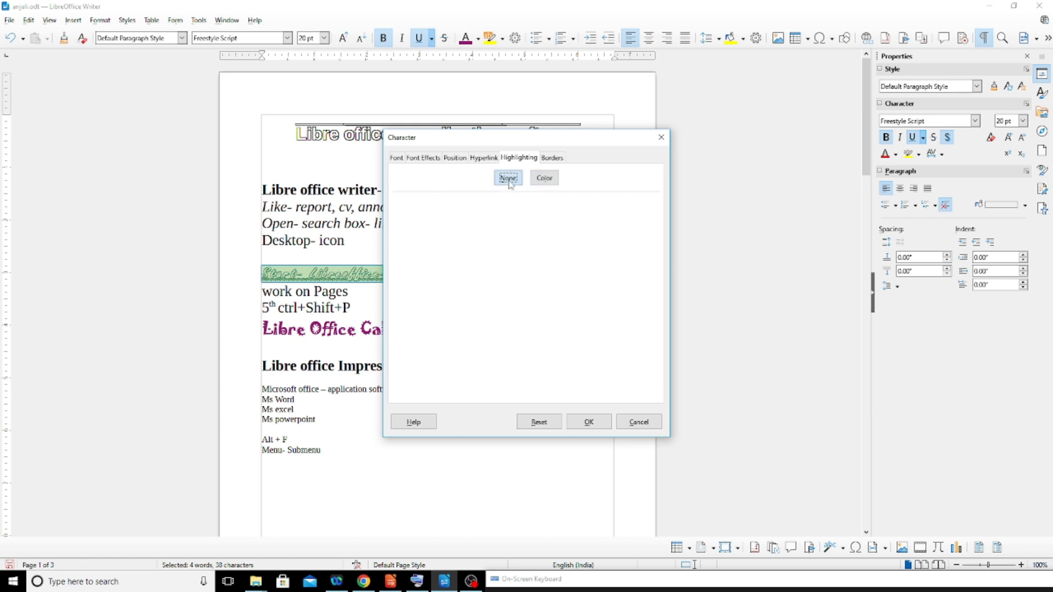
Try the box and left-right border presets for the selected line and settle on top and bottom borders only.
click(559, 160)
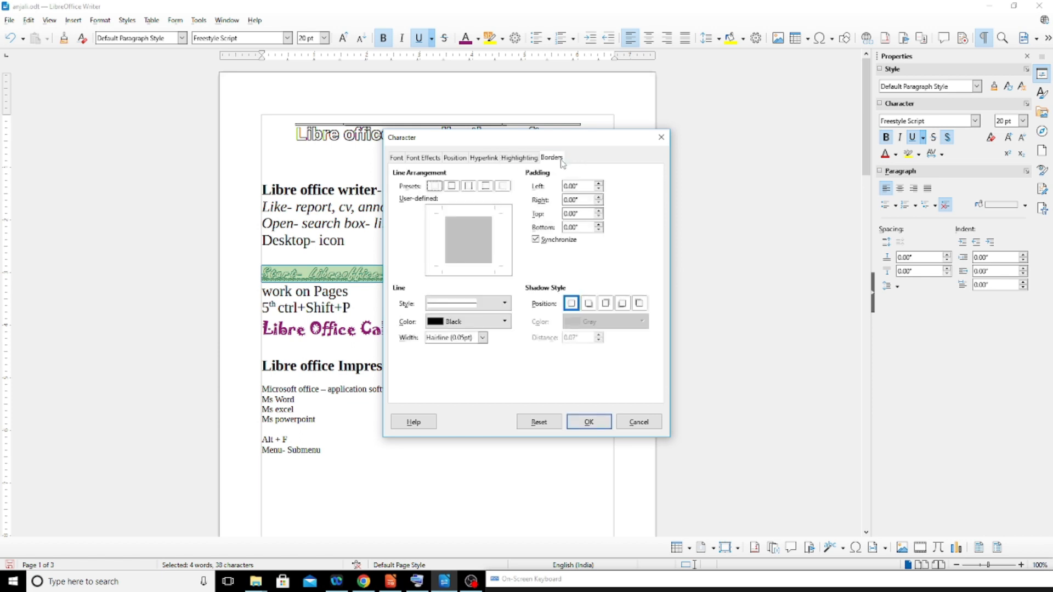
click(451, 186)
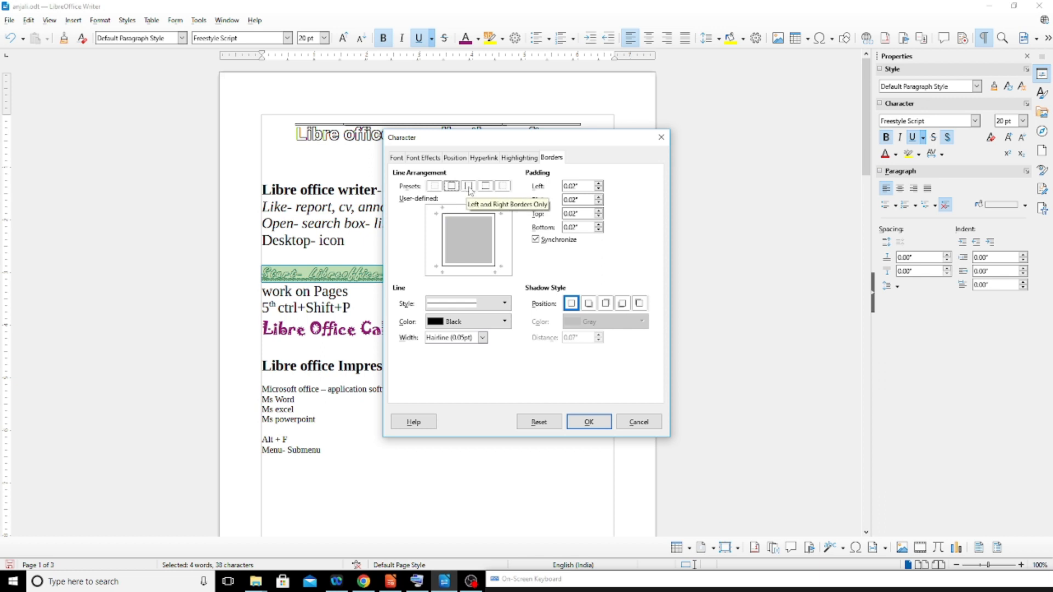
click(469, 187)
click(484, 188)
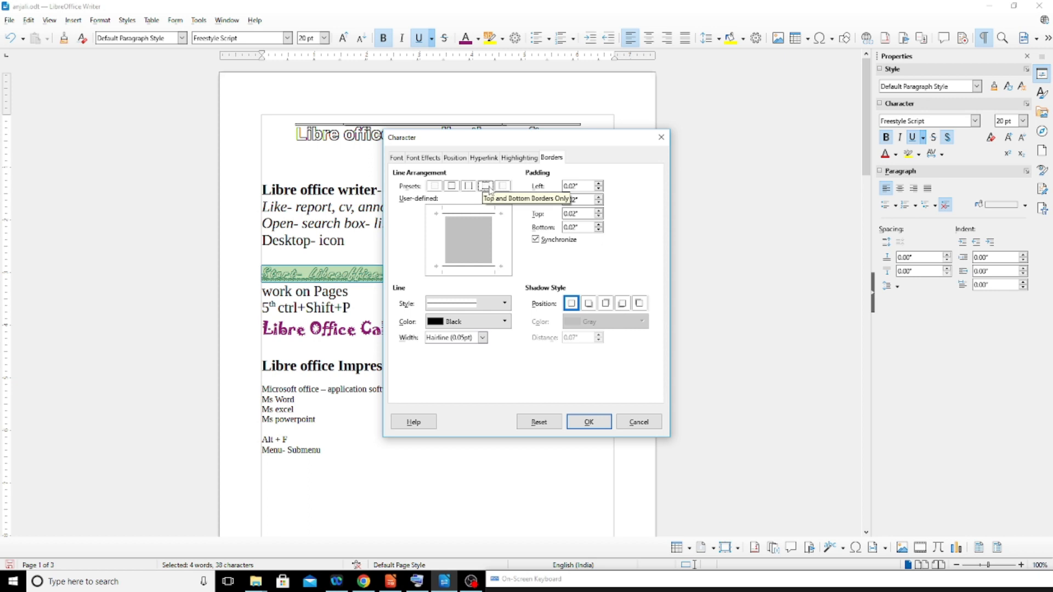
Give the borders a double line style in Purple, keeping the hairline width.
click(506, 303)
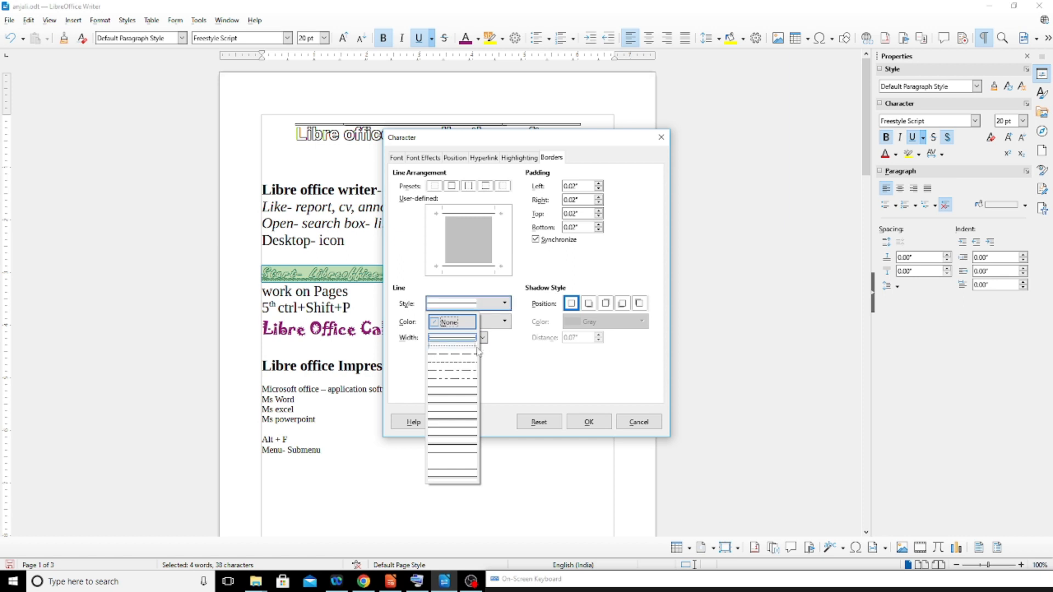
click(467, 423)
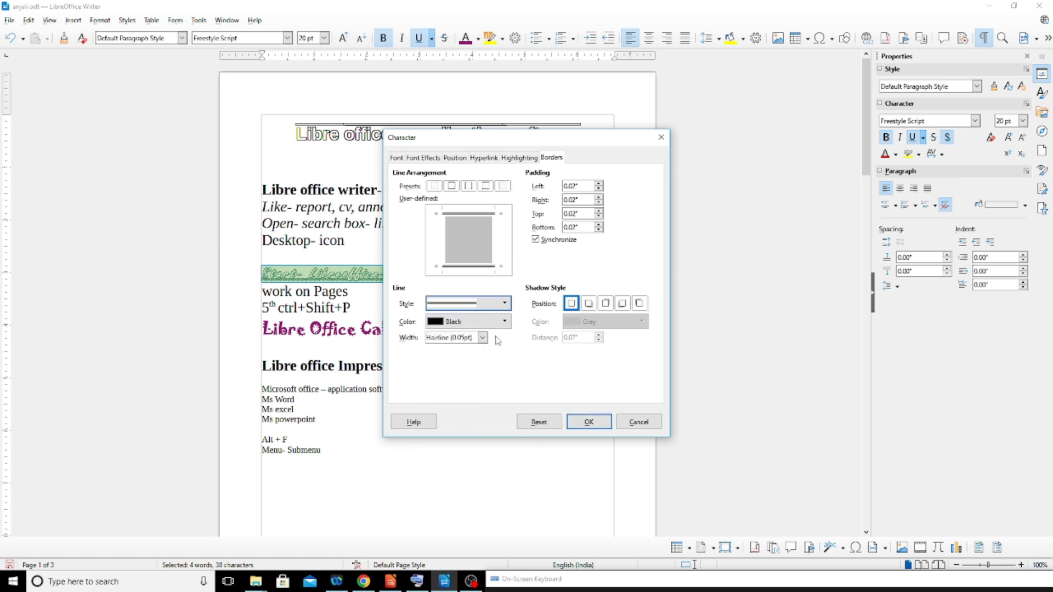
click(500, 322)
click(492, 362)
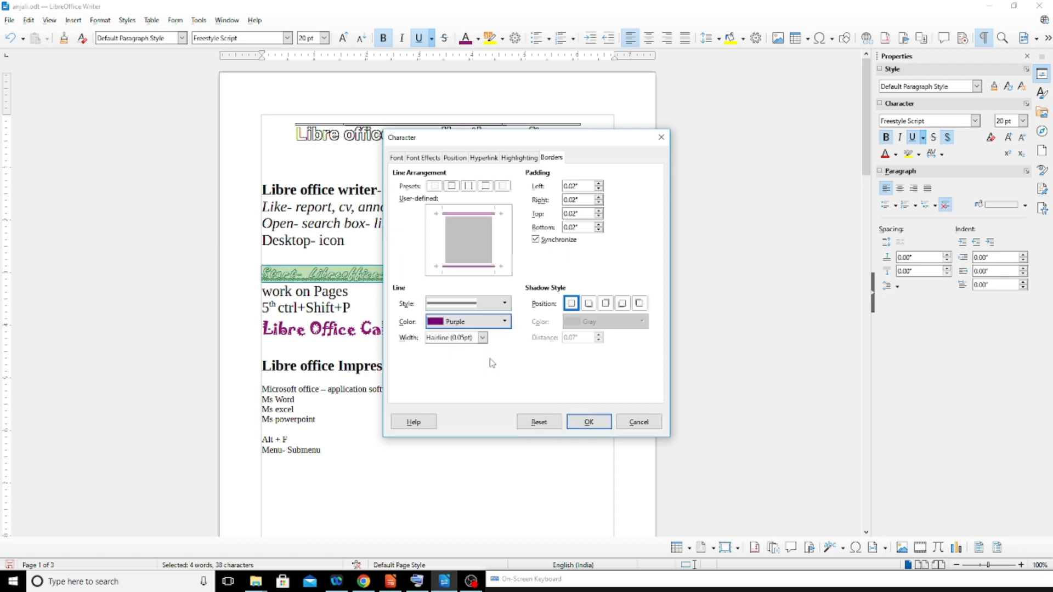
click(482, 338)
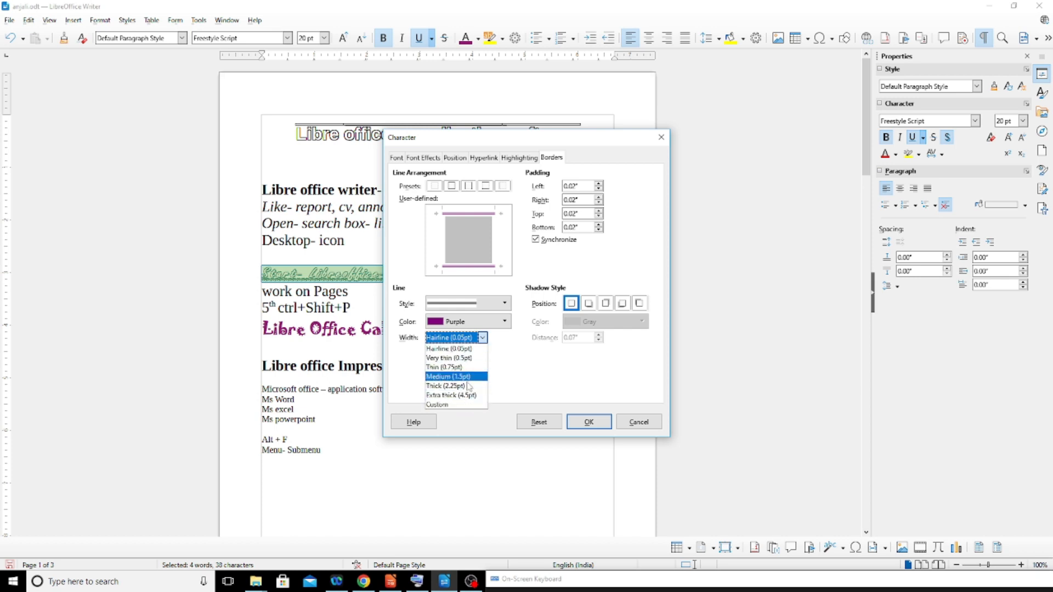
click(520, 361)
Add a top-right border shadow in Light Lime 3 at a distance of 0.06", apply the settings and deselect the line.
click(610, 303)
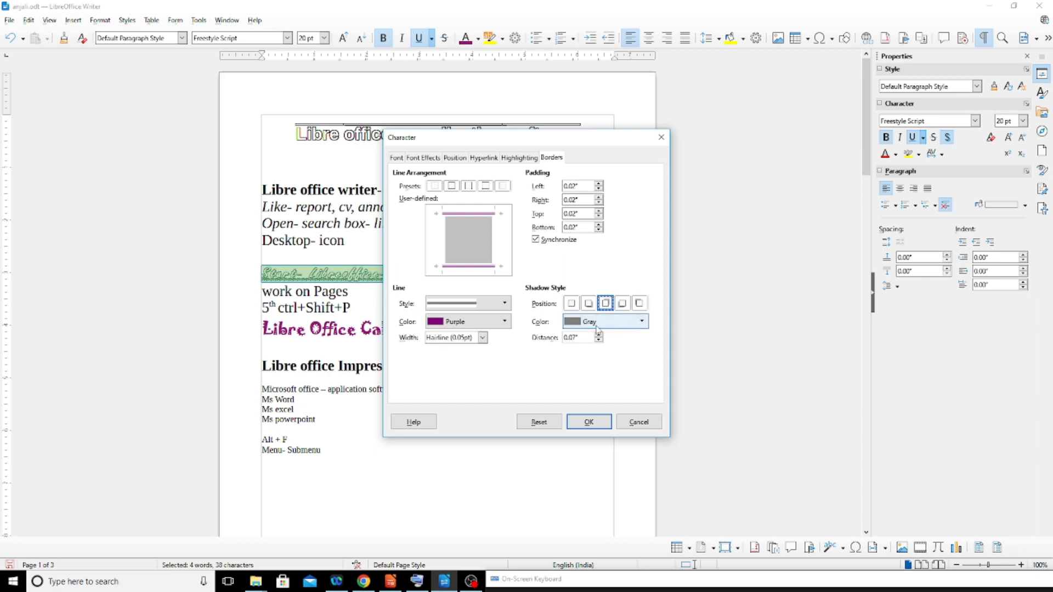
click(598, 328)
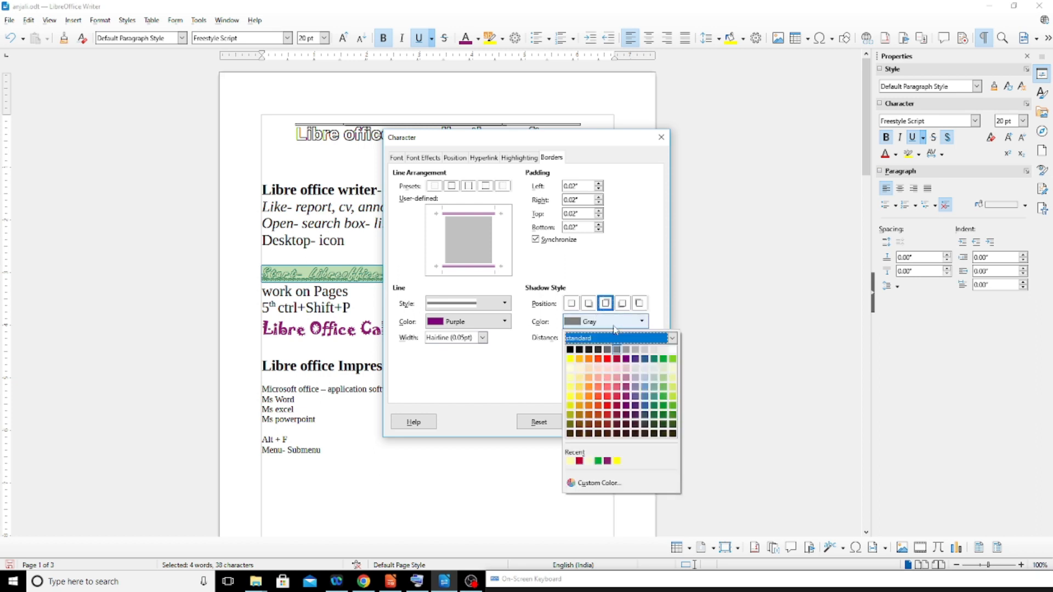
click(672, 377)
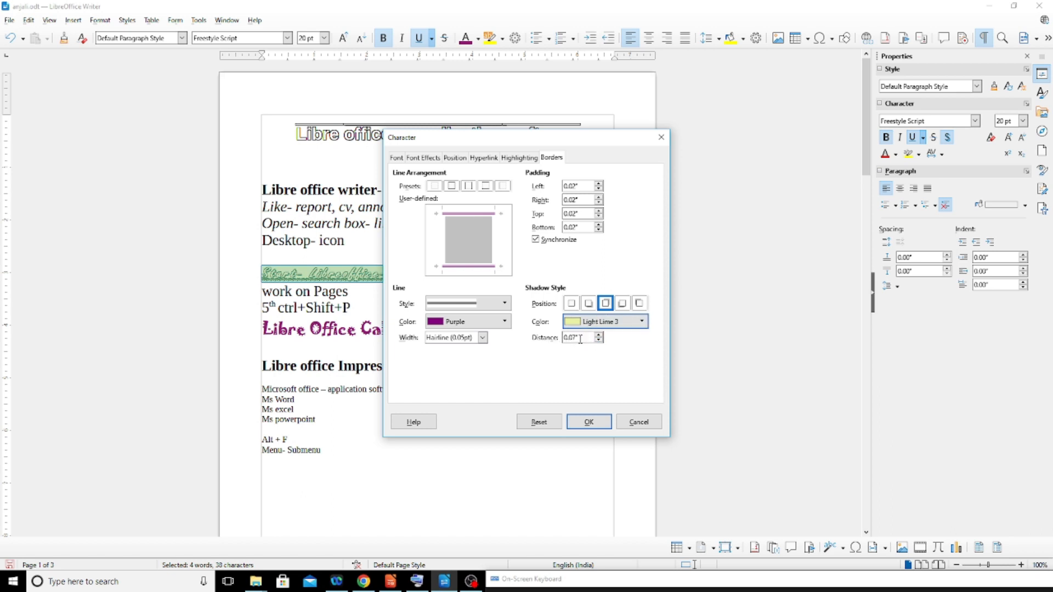
click(598, 341)
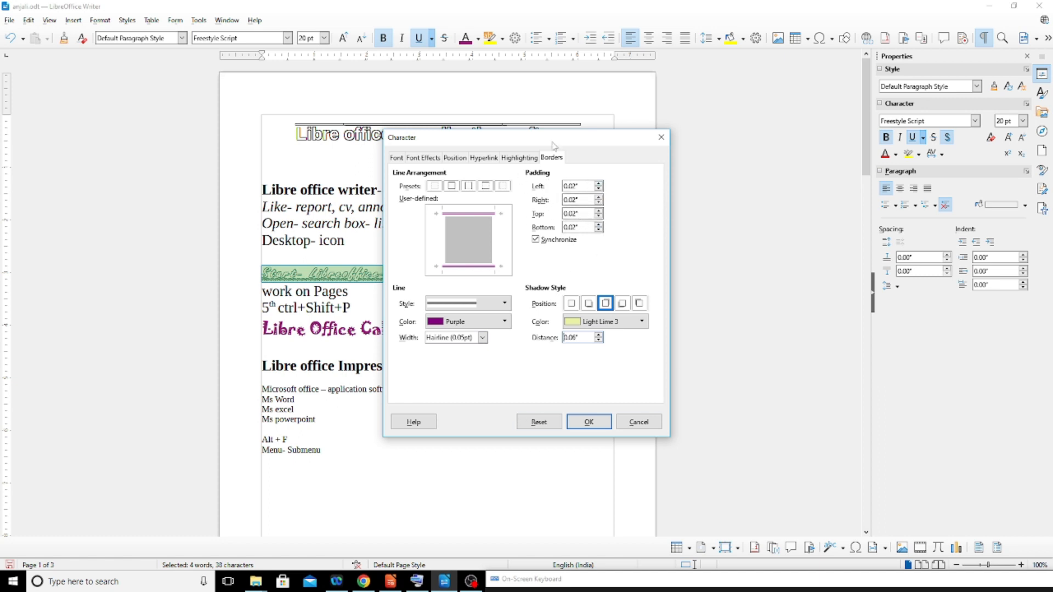
click(589, 422)
click(526, 310)
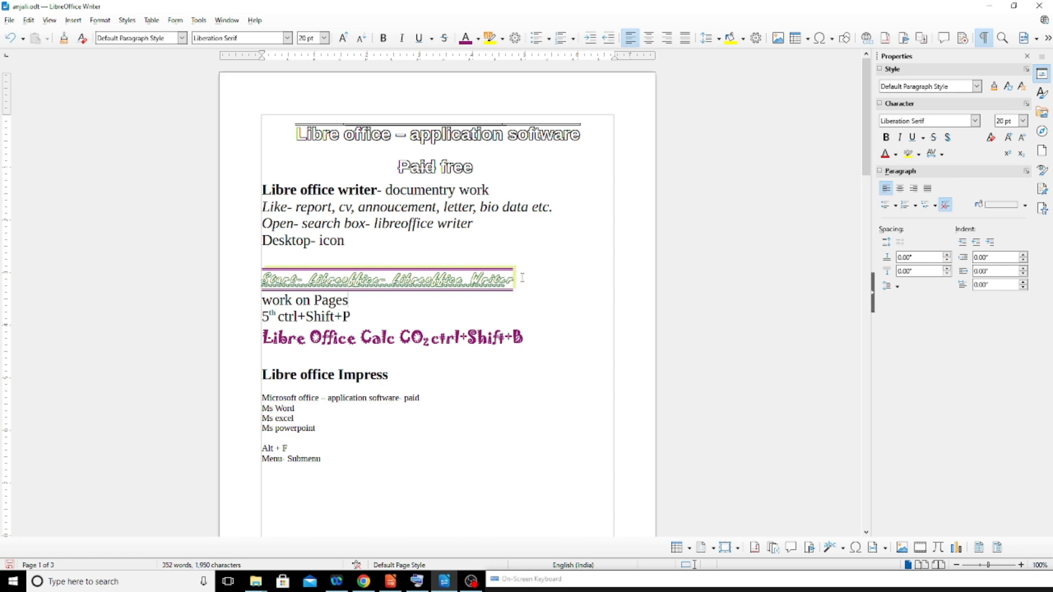
Change the font color of the "Start- Libreoffice- Libreoffice Writer" line to Dark Lime 4 and deselect it.
drag(522, 278, 253, 278)
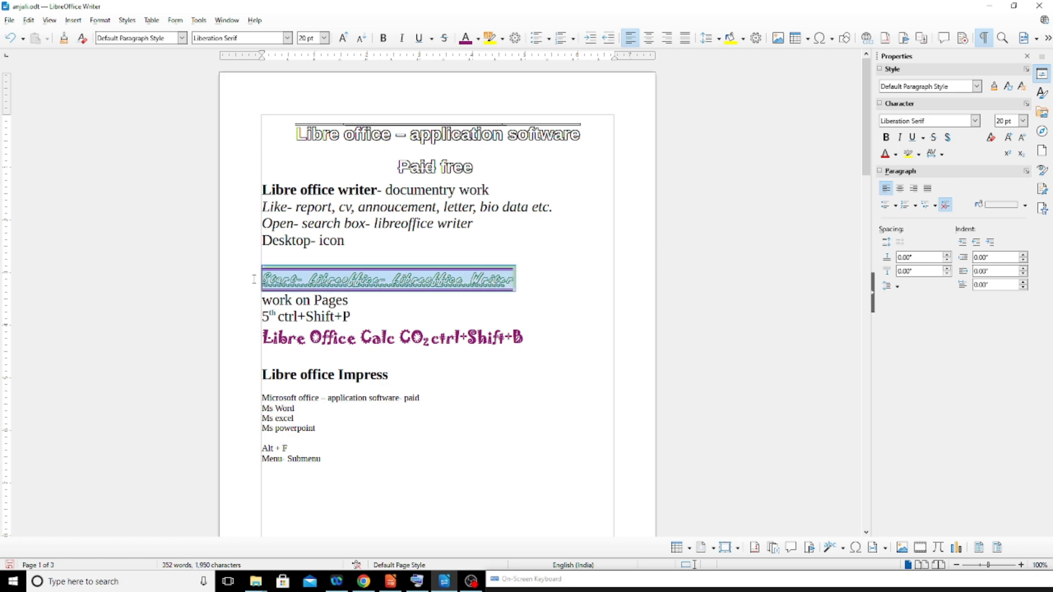
click(100, 20)
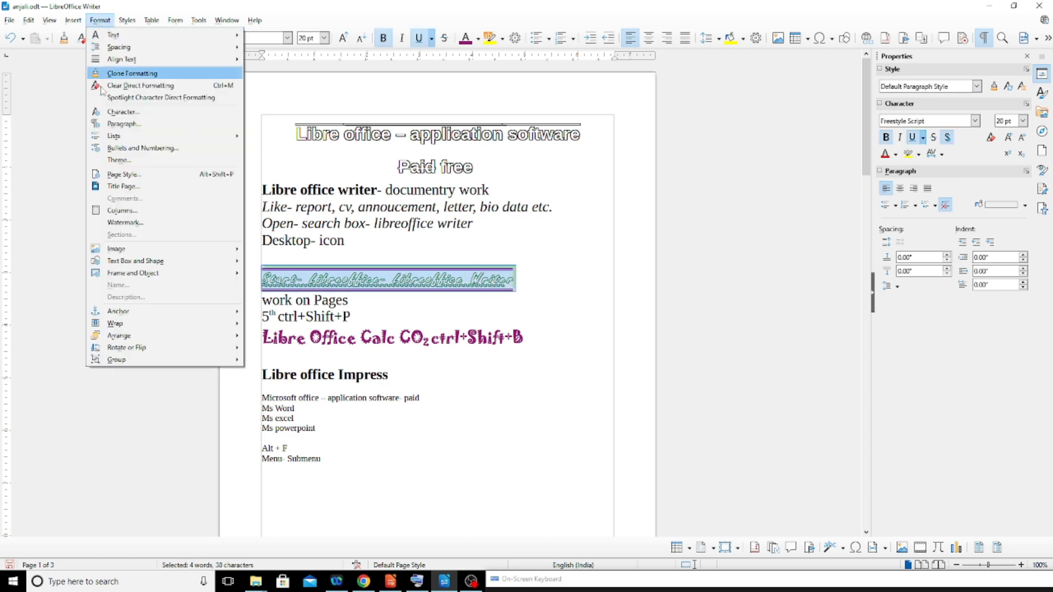
click(111, 114)
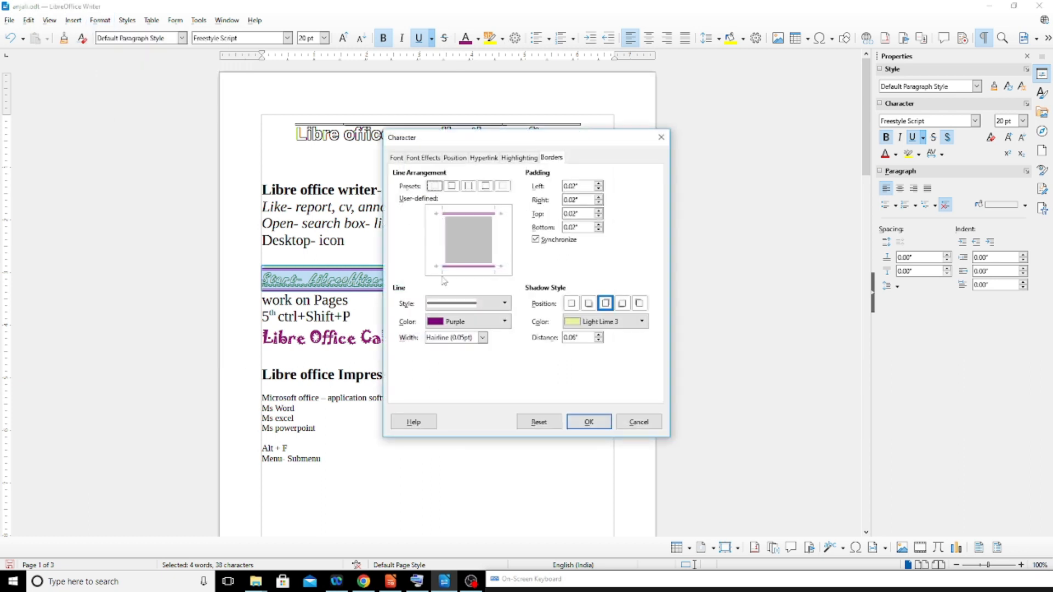
click(396, 157)
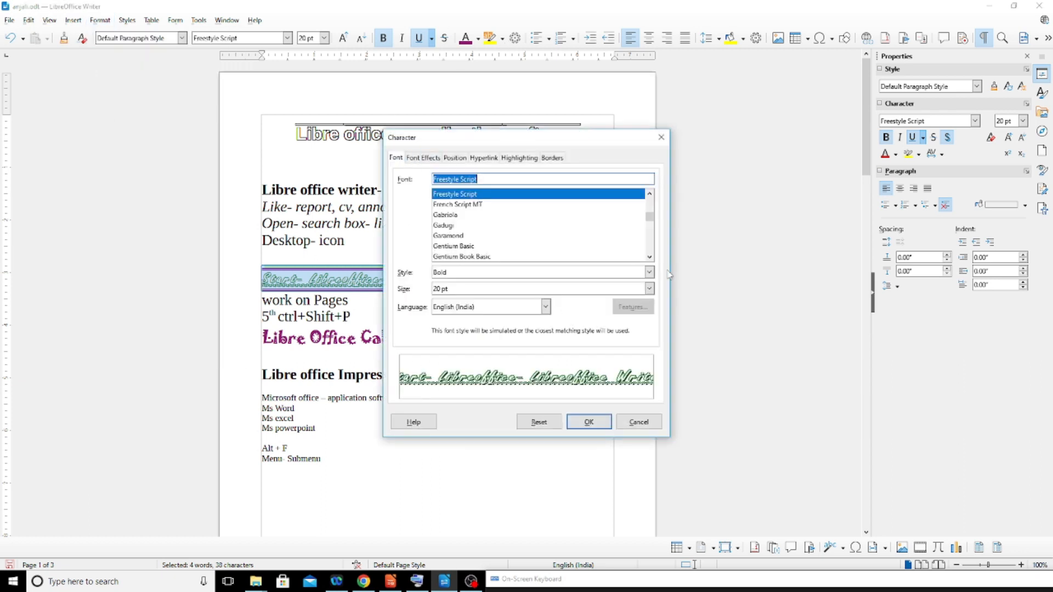
click(438, 158)
click(514, 189)
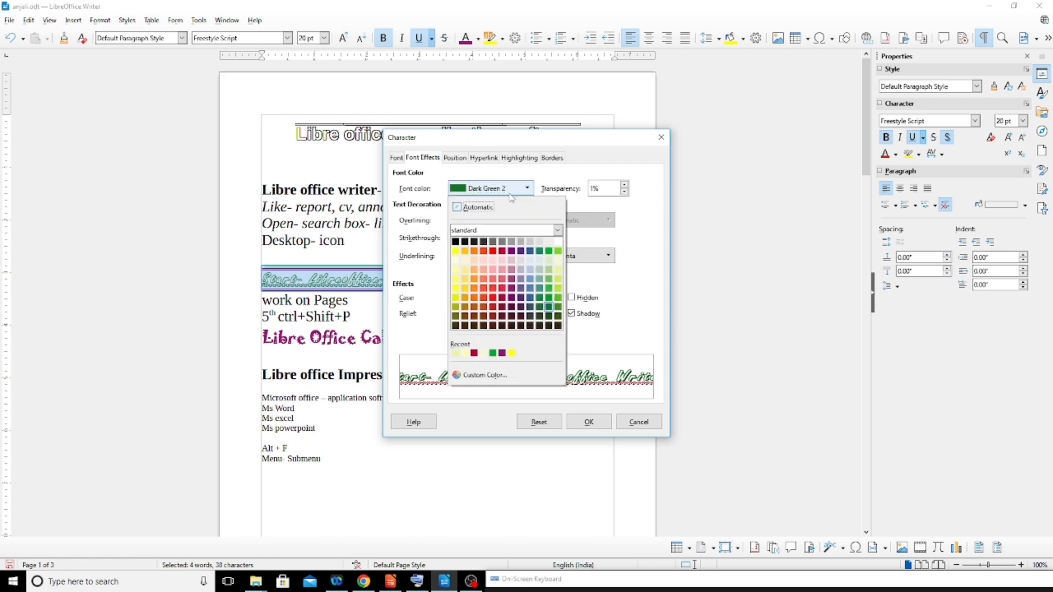
click(589, 421)
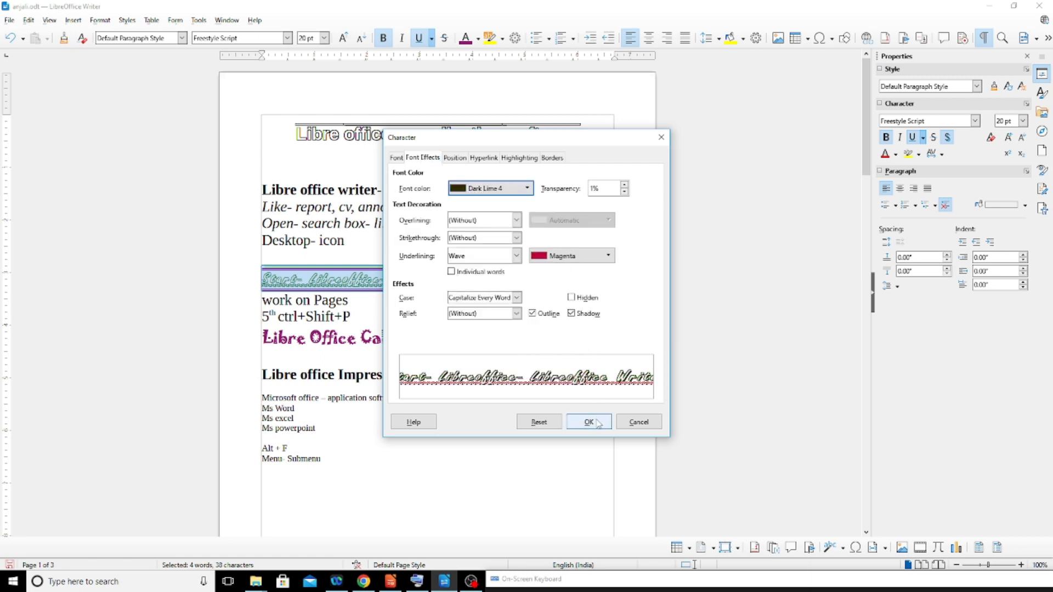
click(588, 422)
click(431, 303)
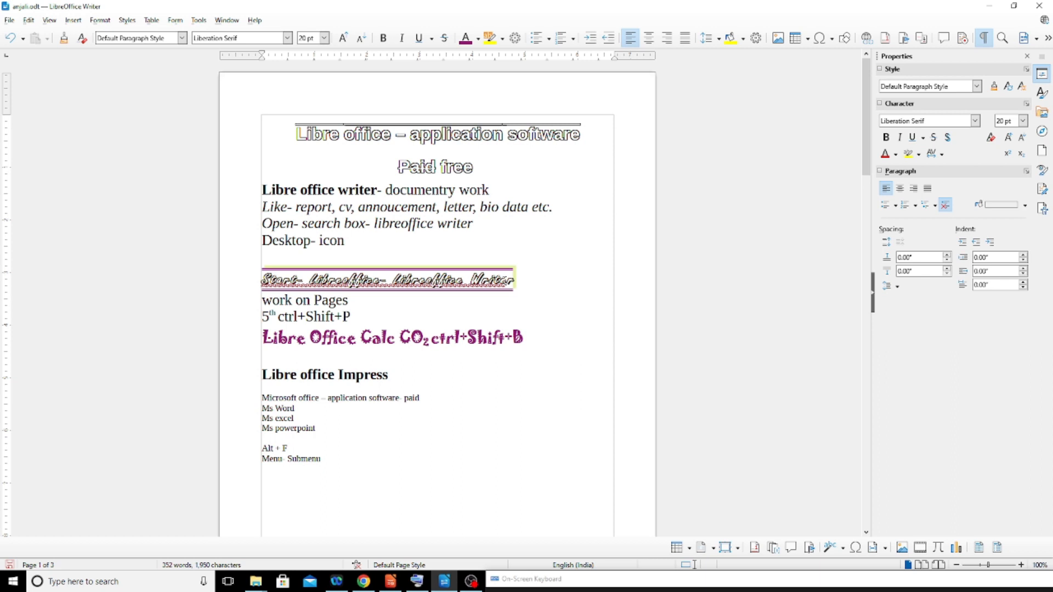
Indent the "work on Pages" paragraph by 0.14" before text and 0.10" after text, keeping the Paragraph dialog clear of the text.
click(100, 20)
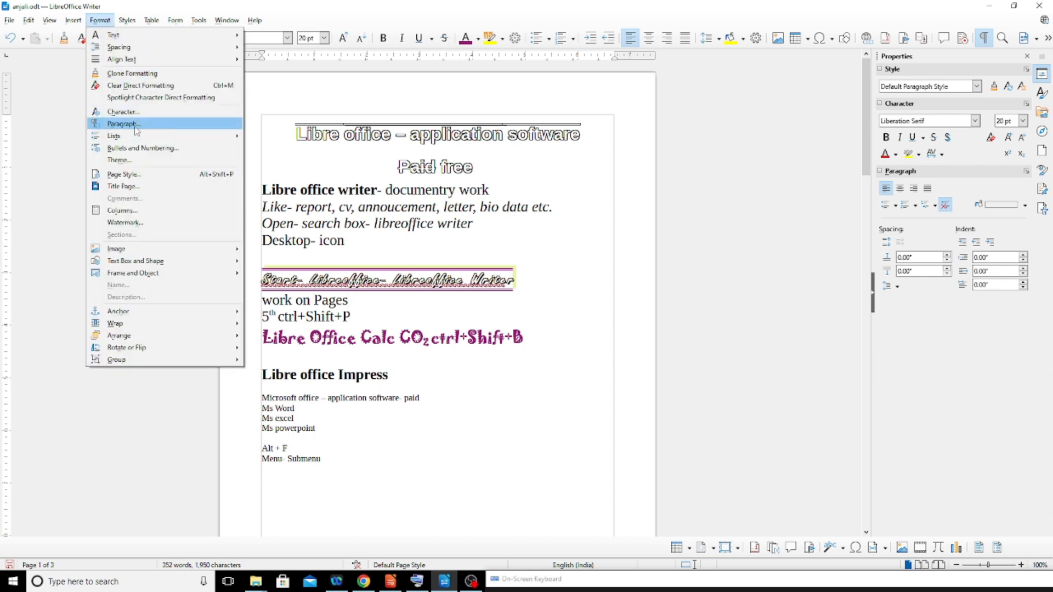
click(491, 294)
scroll(475, 248, down, 15)
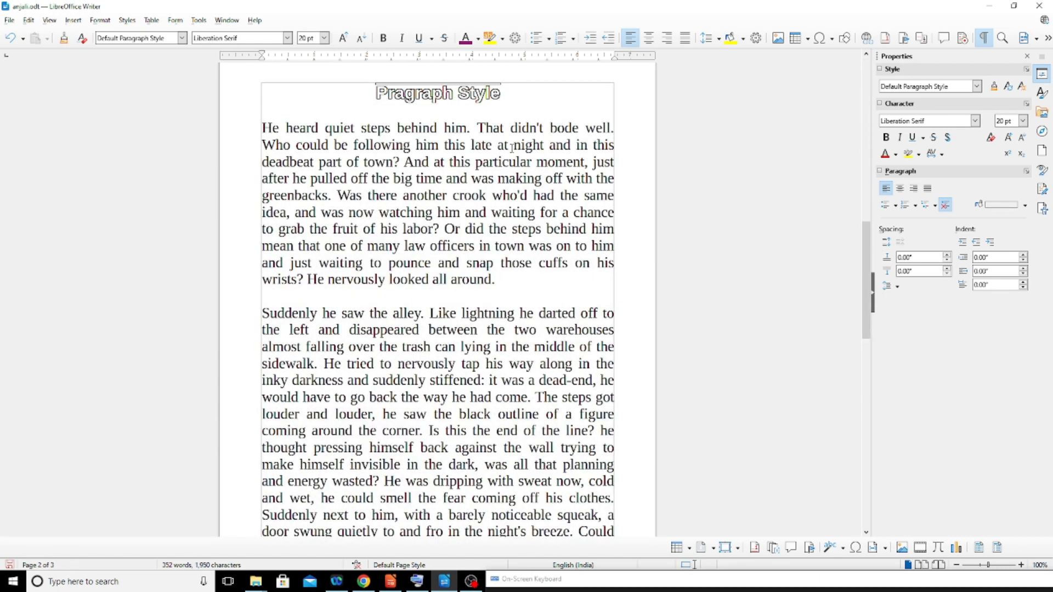
click(100, 19)
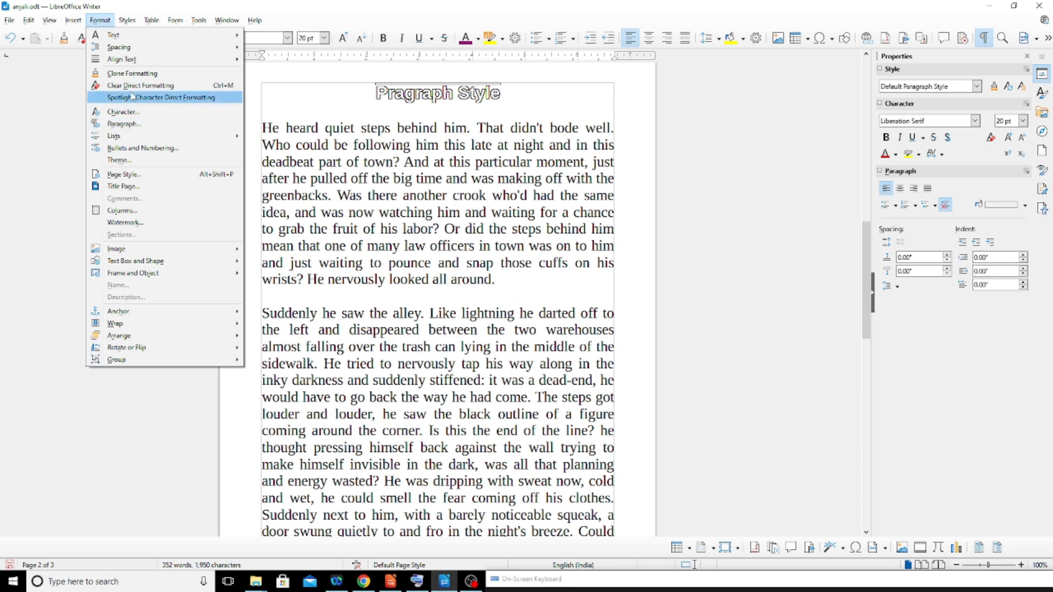
mouse_move(145, 40)
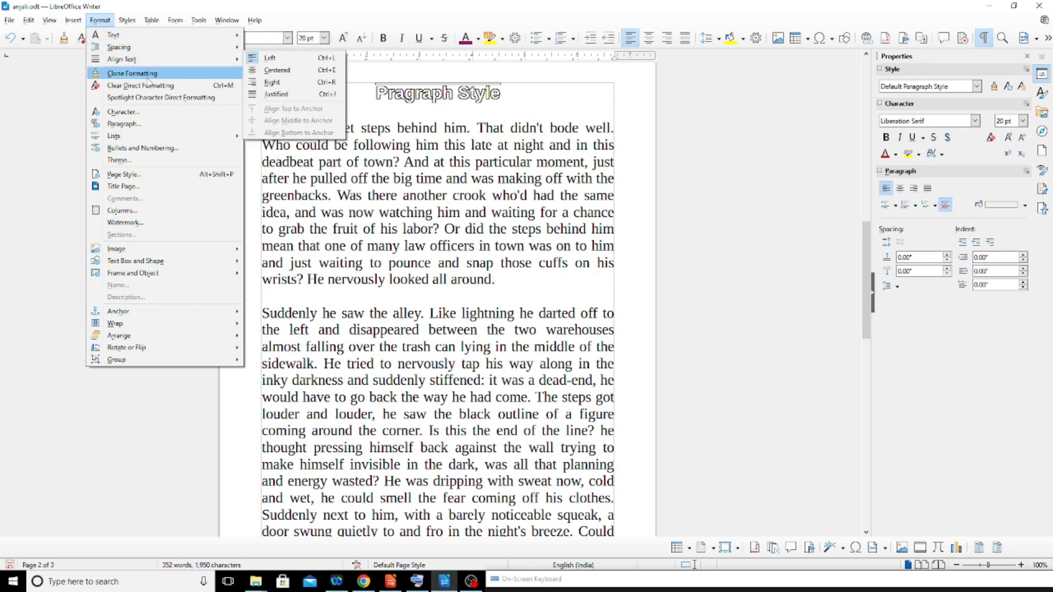
click(125, 123)
drag(452, 132, 761, 65)
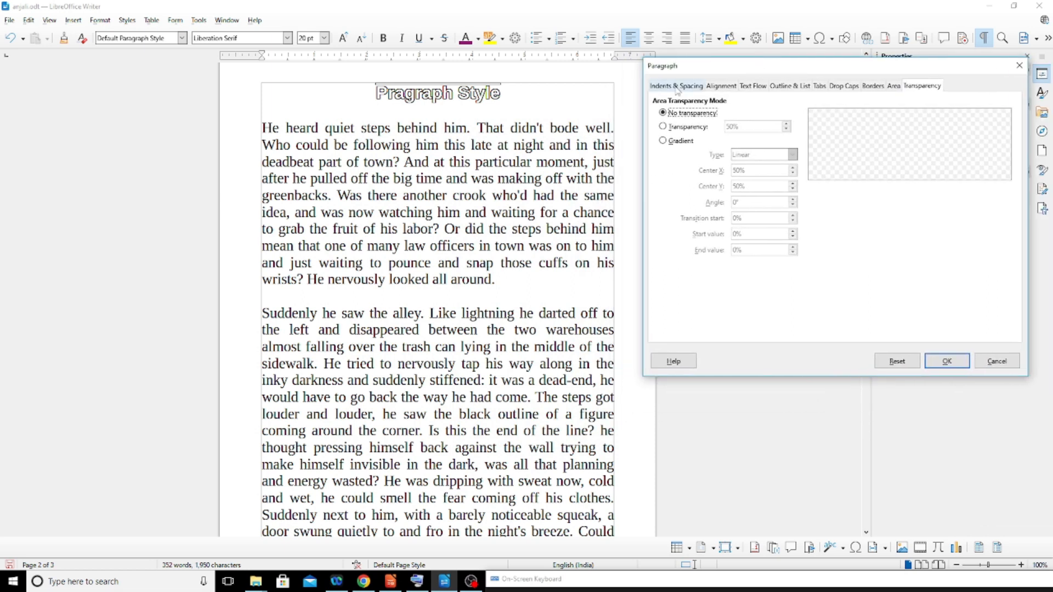
click(668, 89)
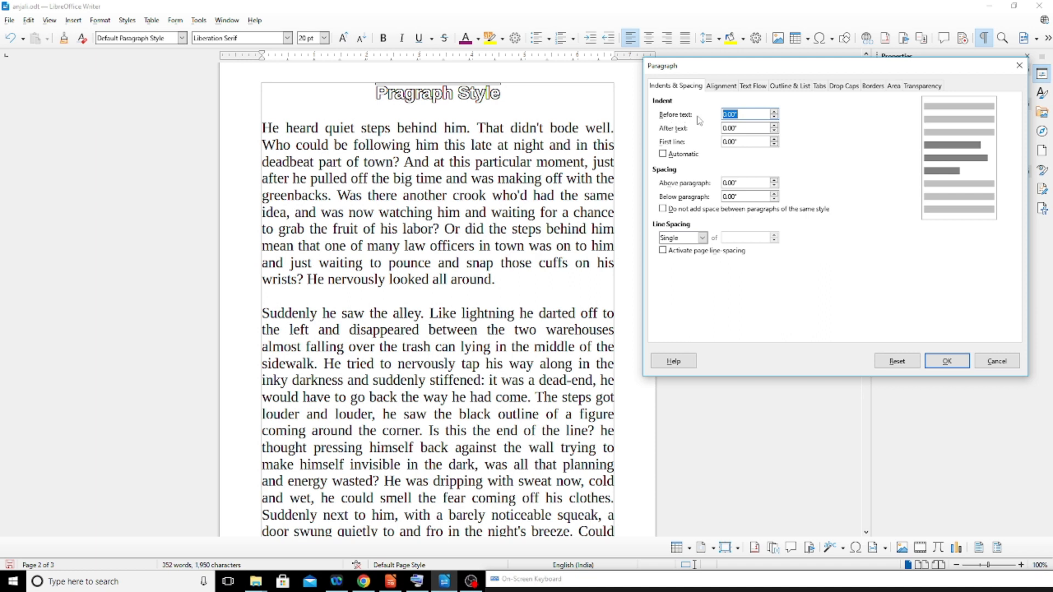
click(774, 113)
click(773, 126)
click(947, 360)
scroll(496, 318, down, 15)
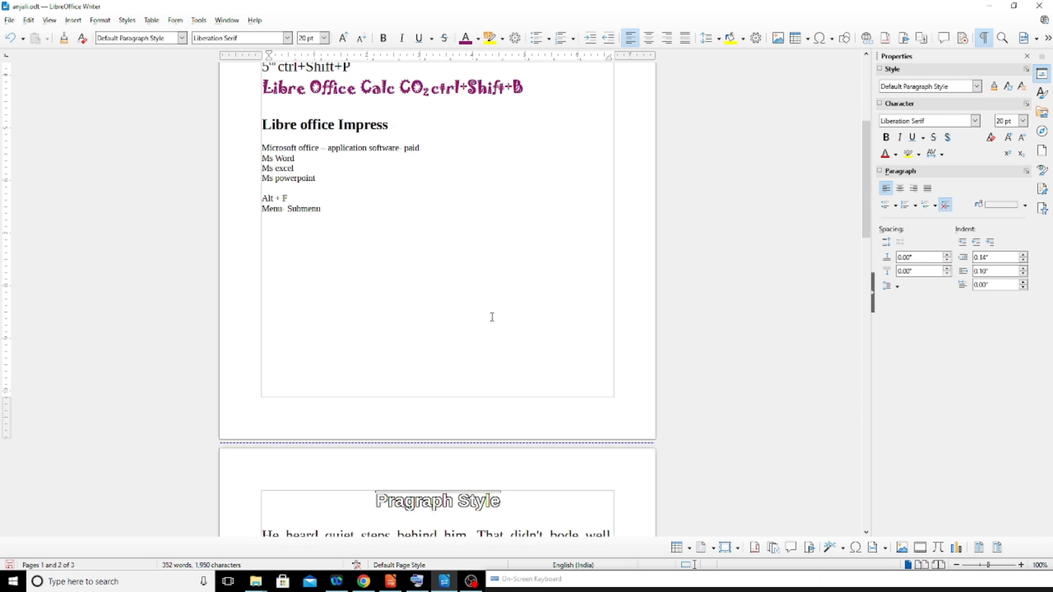
scroll(490, 312, up, 1)
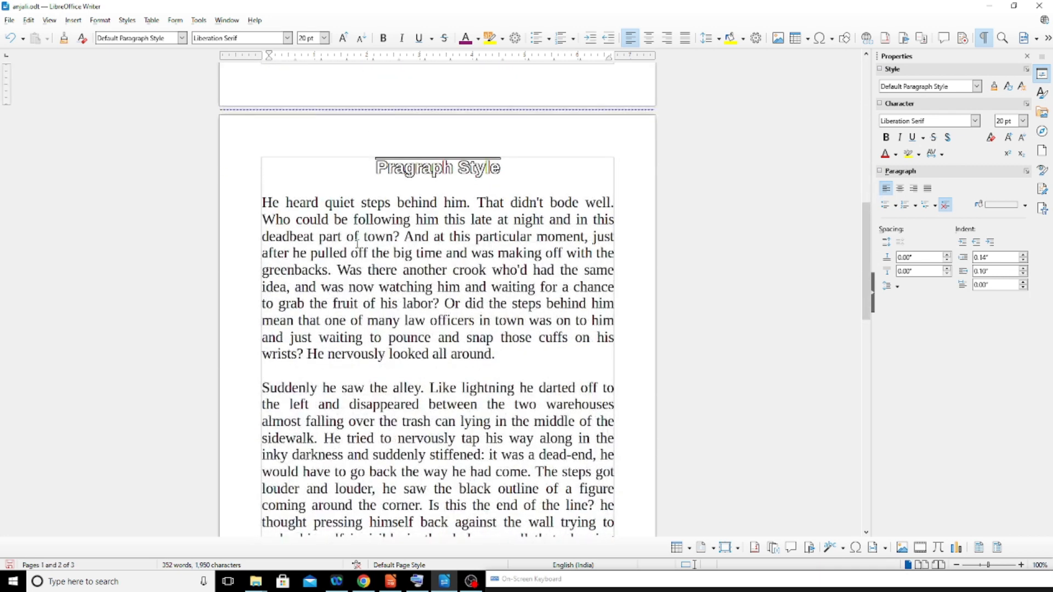
Indent the first body paragraph under "Pragraph Style" by 0.10" before text and 0.08" after text.
click(358, 236)
drag(262, 202, 494, 354)
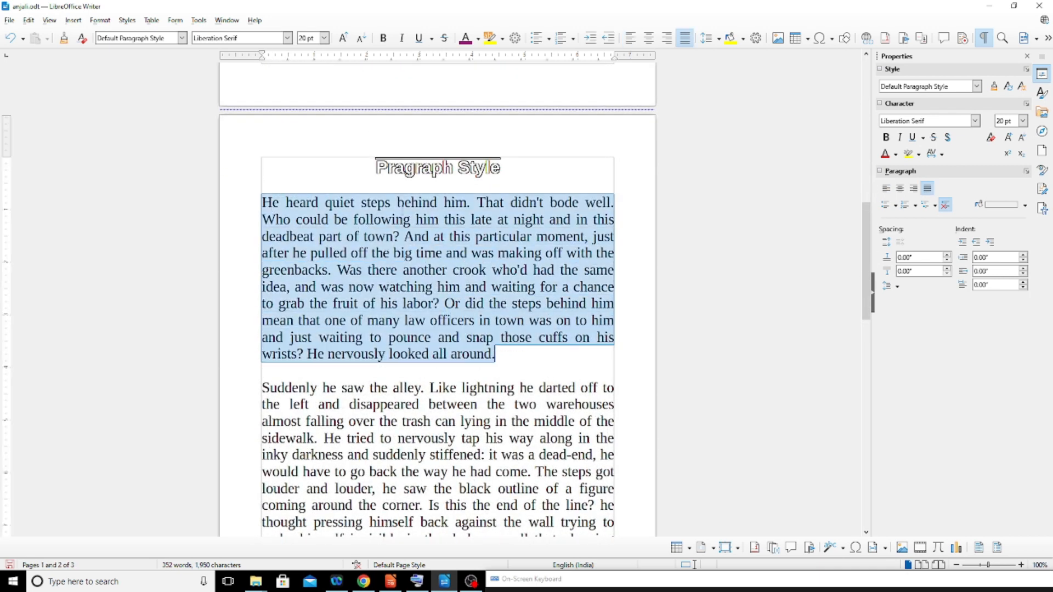
click(100, 20)
click(129, 125)
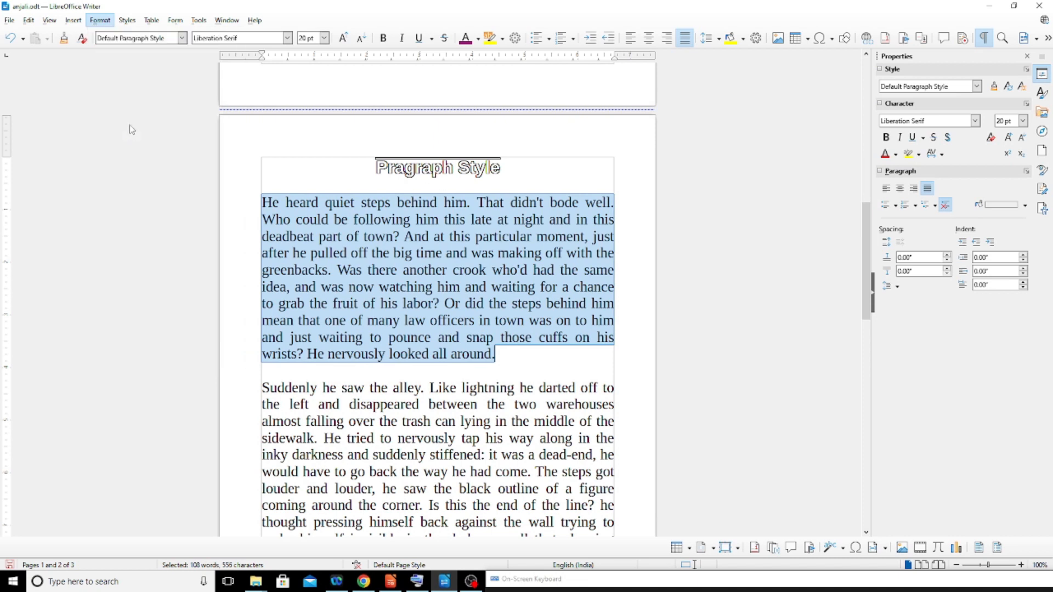
click(465, 178)
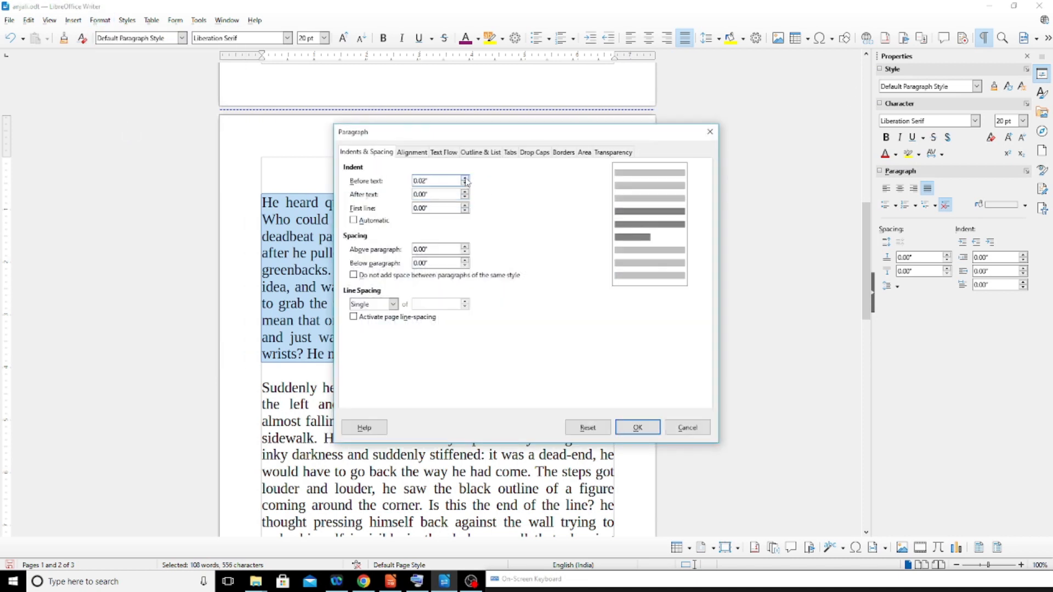
click(465, 179)
click(464, 178)
click(464, 193)
click(637, 427)
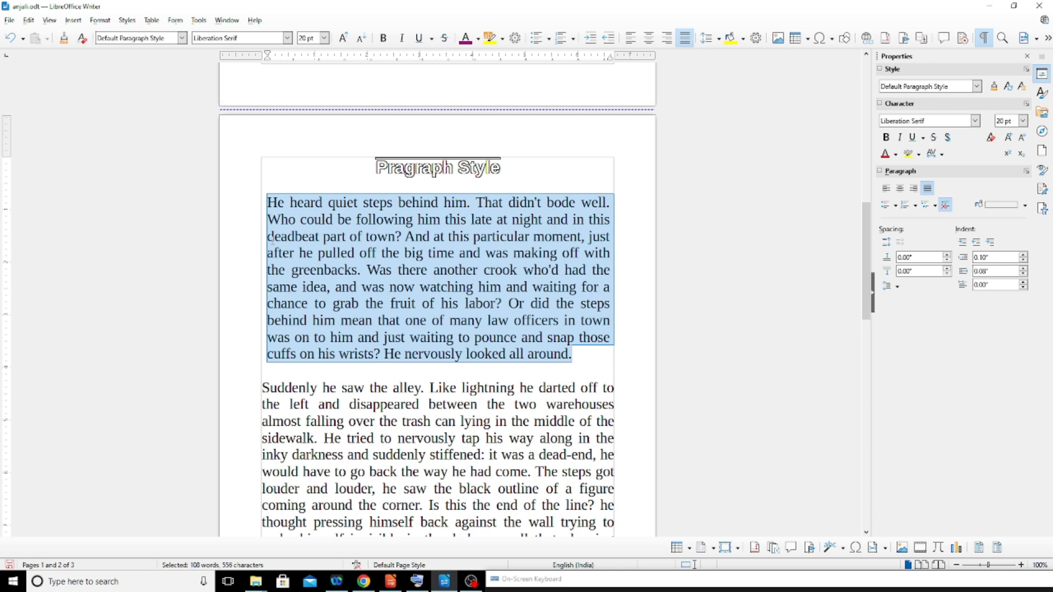
drag(263, 384, 337, 422)
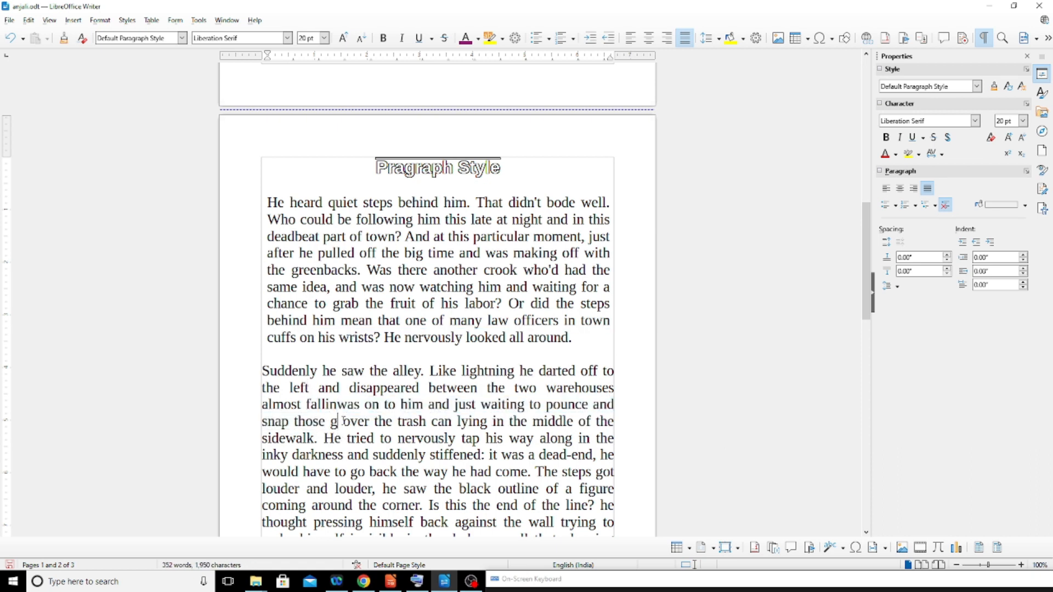
key(ctrl+z)
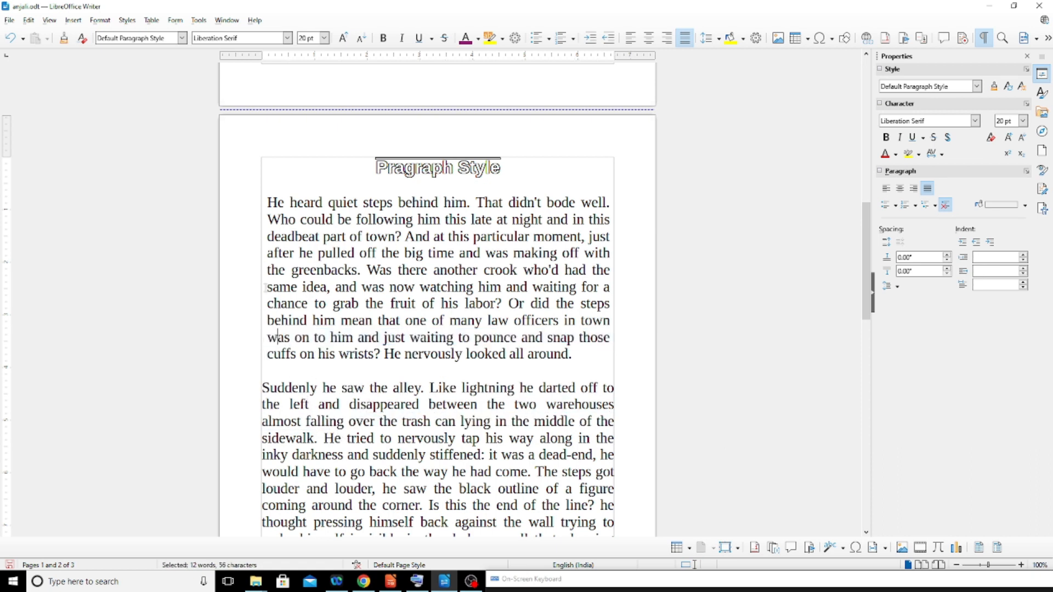
drag(267, 280, 577, 349)
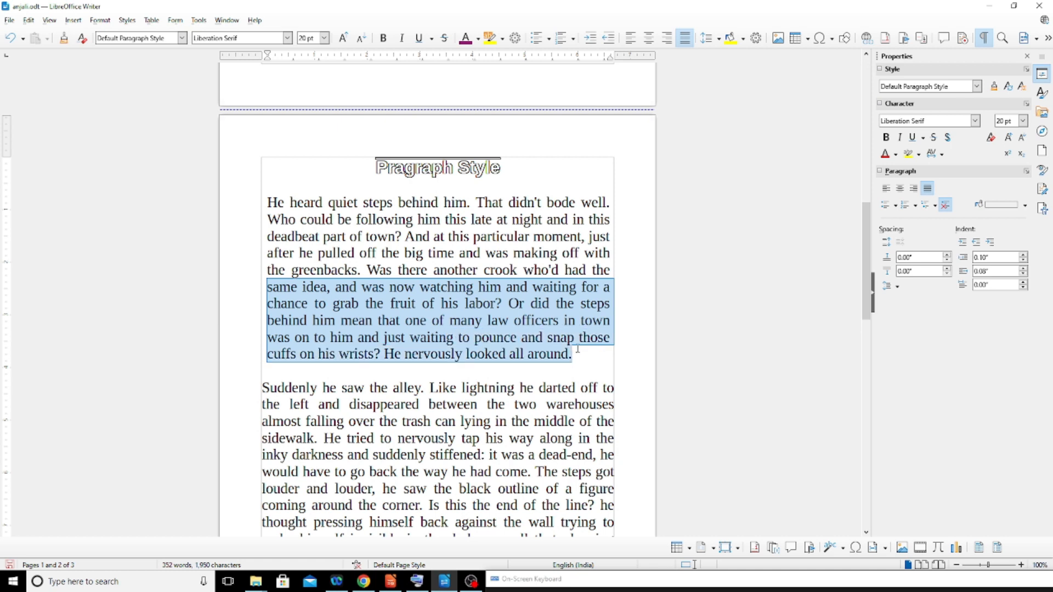
drag(261, 389, 258, 204)
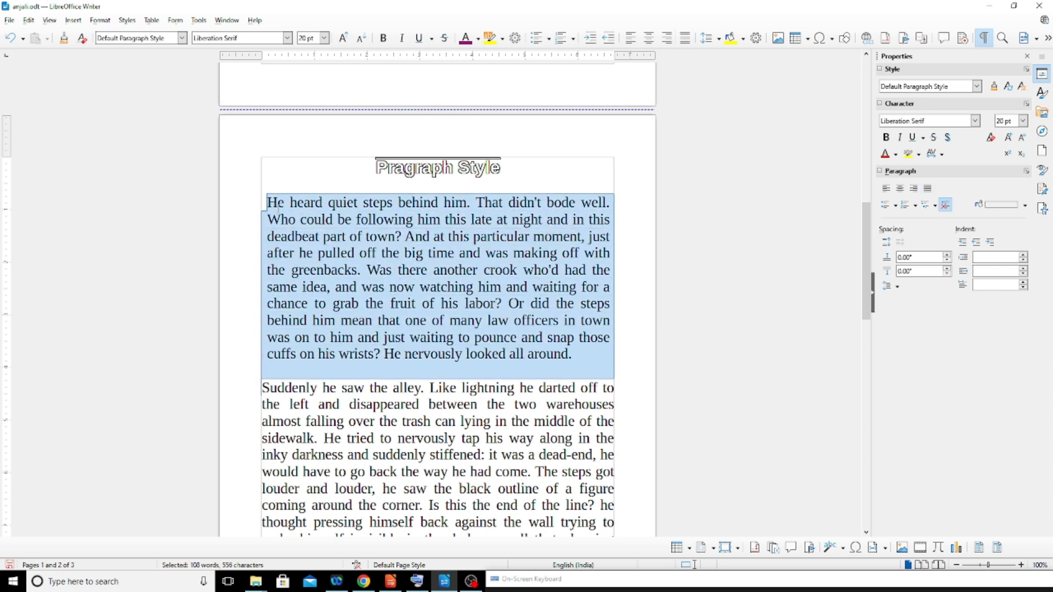
click(259, 198)
drag(267, 202, 510, 270)
Set a 2" first-line indent for the first body paragraph under "Pragraph Style".
click(472, 286)
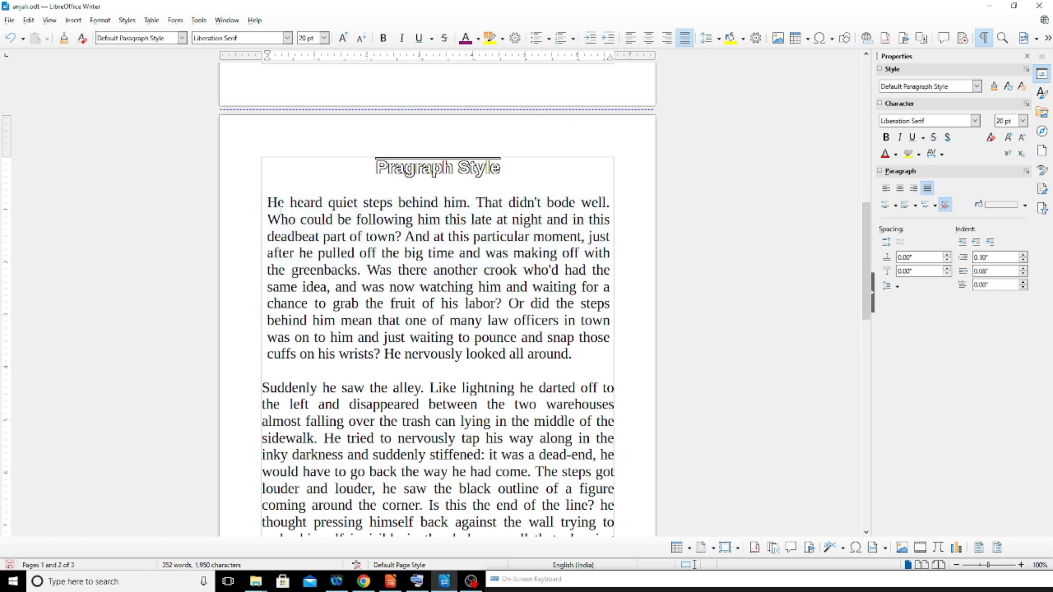
click(100, 20)
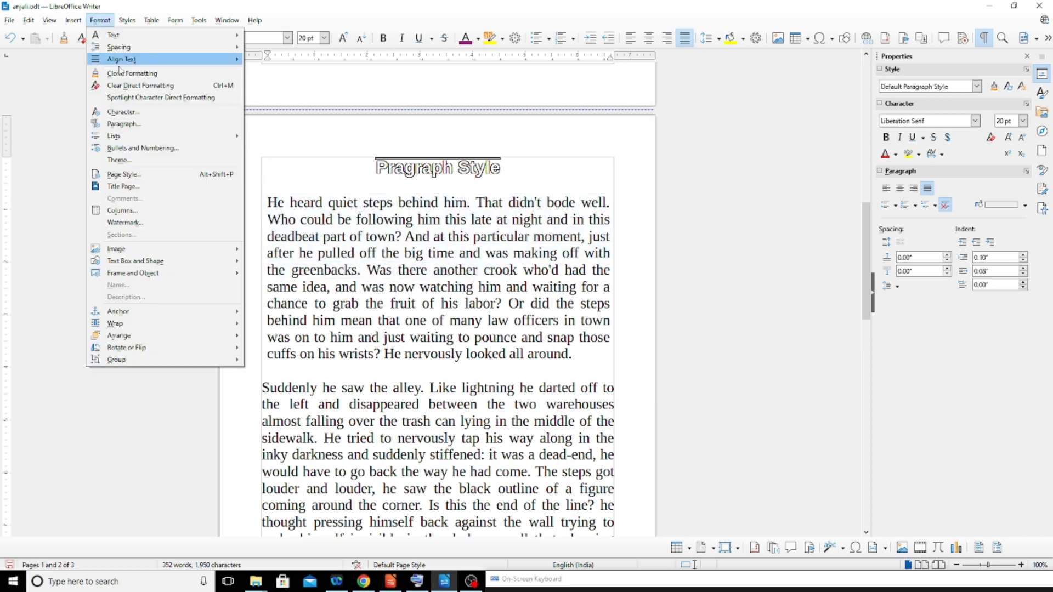
click(123, 124)
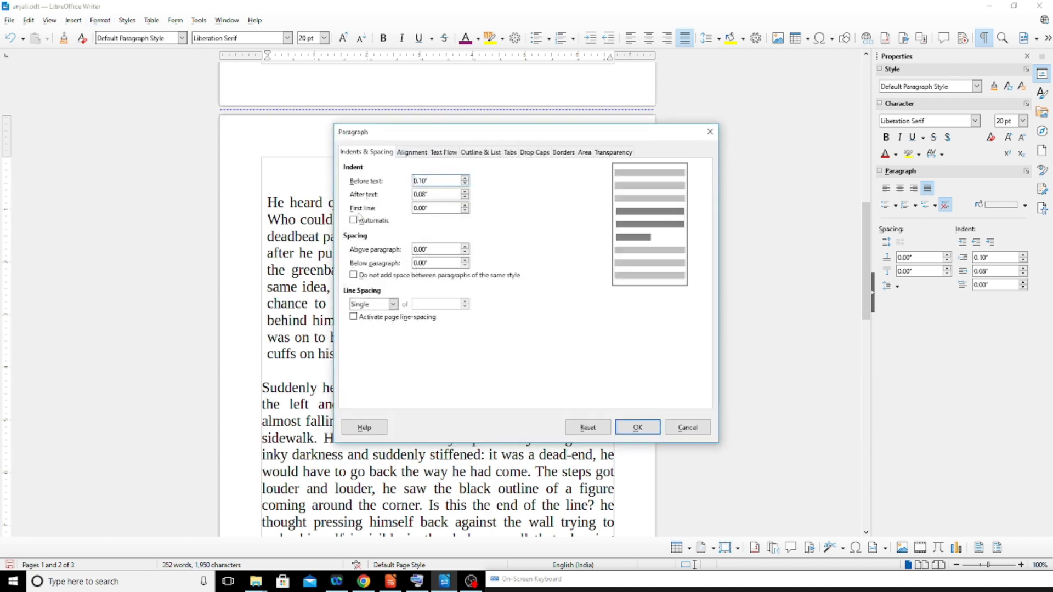
double_click(450, 208)
text(2)
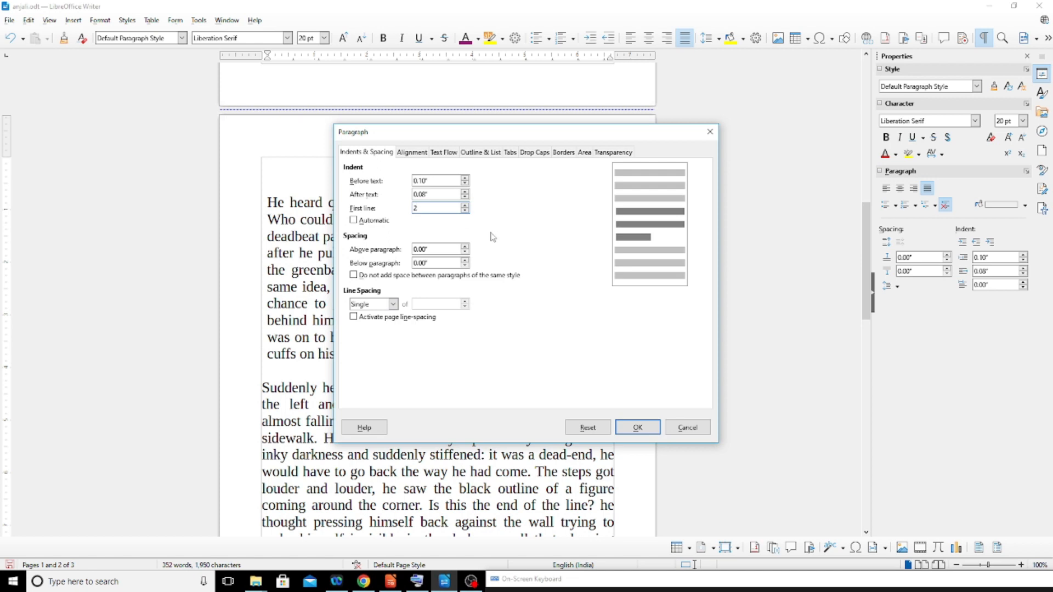
click(637, 427)
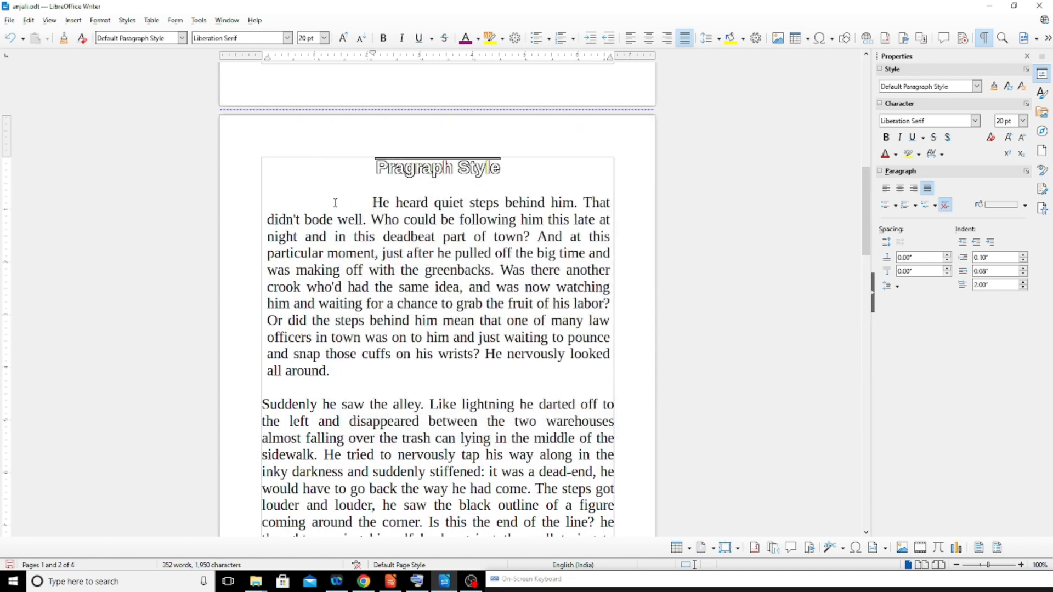
Set the first body paragraph's spacing to 0.16" above and 0.20" below, with double line spacing.
click(99, 20)
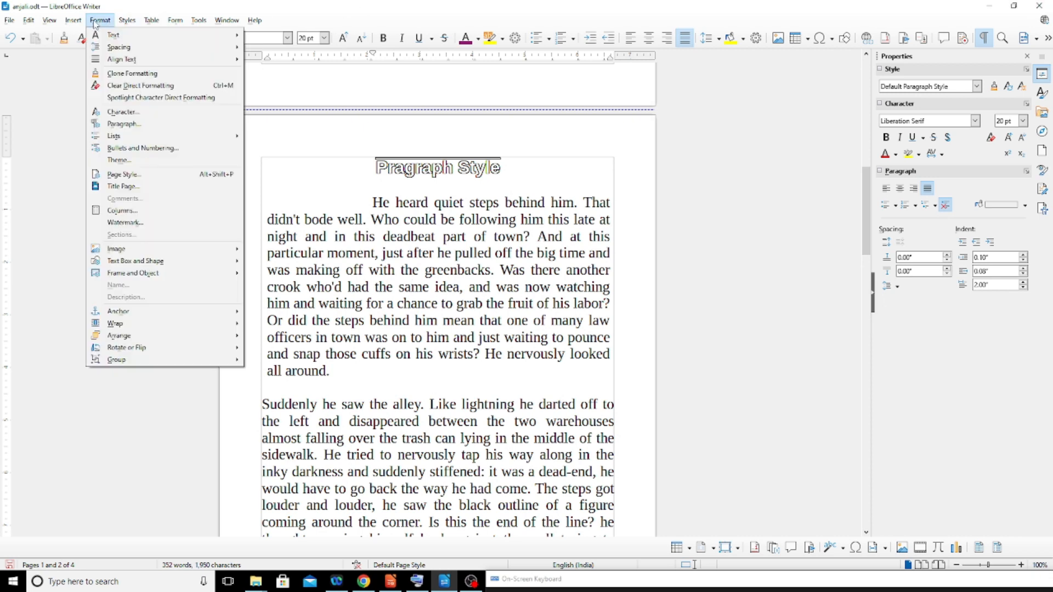
click(118, 123)
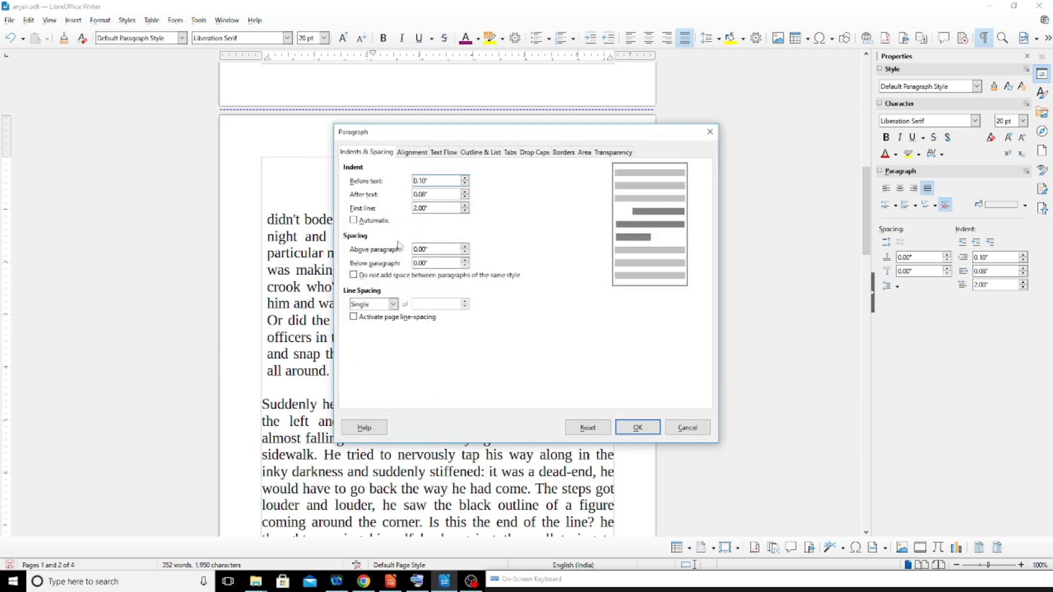
click(464, 247)
click(464, 247)
click(463, 246)
click(463, 246)
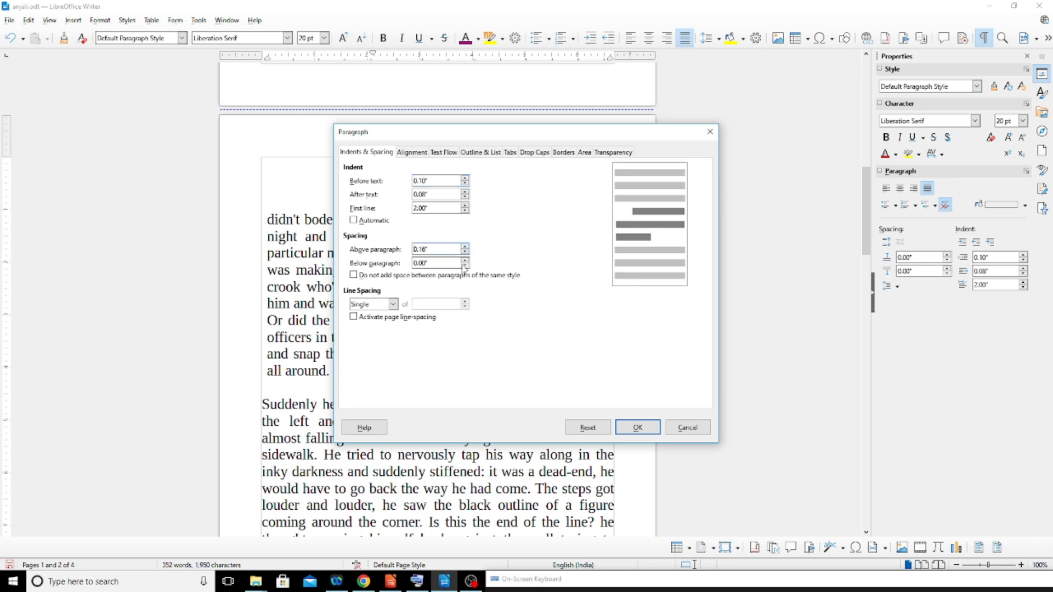
click(465, 261)
click(464, 261)
click(465, 261)
click(465, 261)
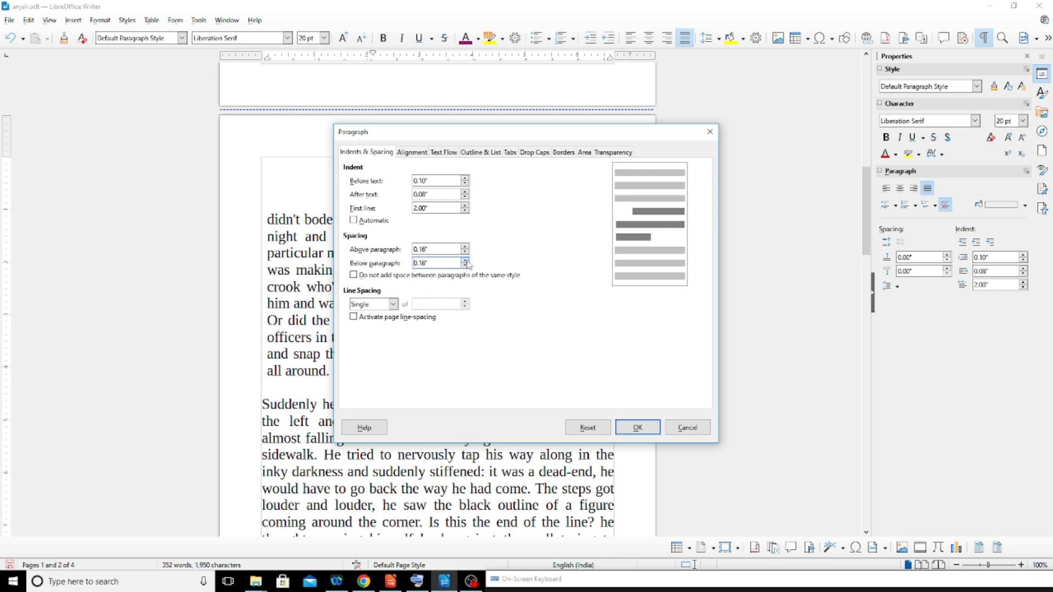
click(393, 305)
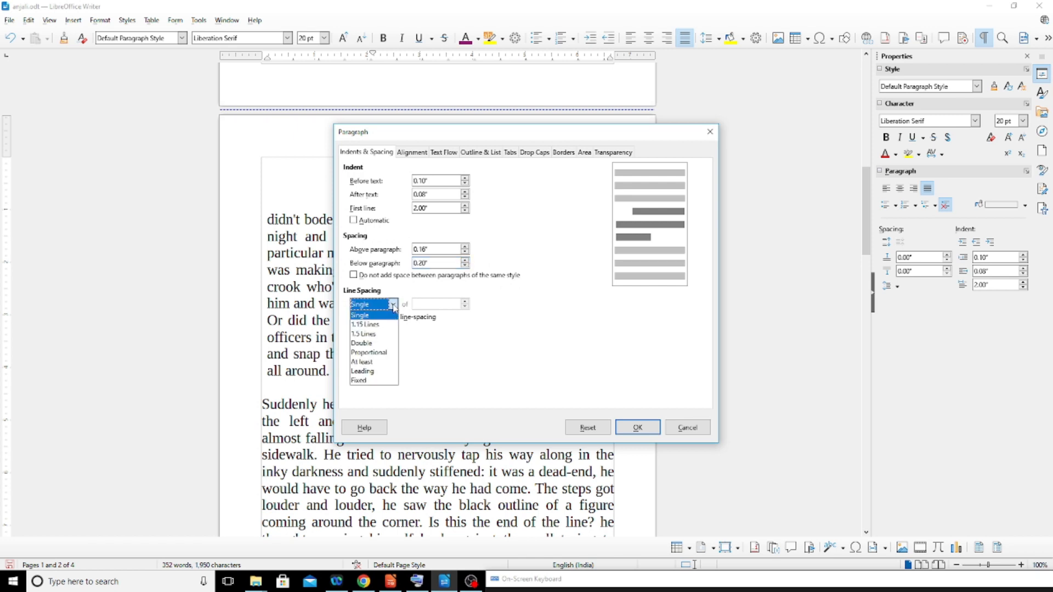
click(384, 343)
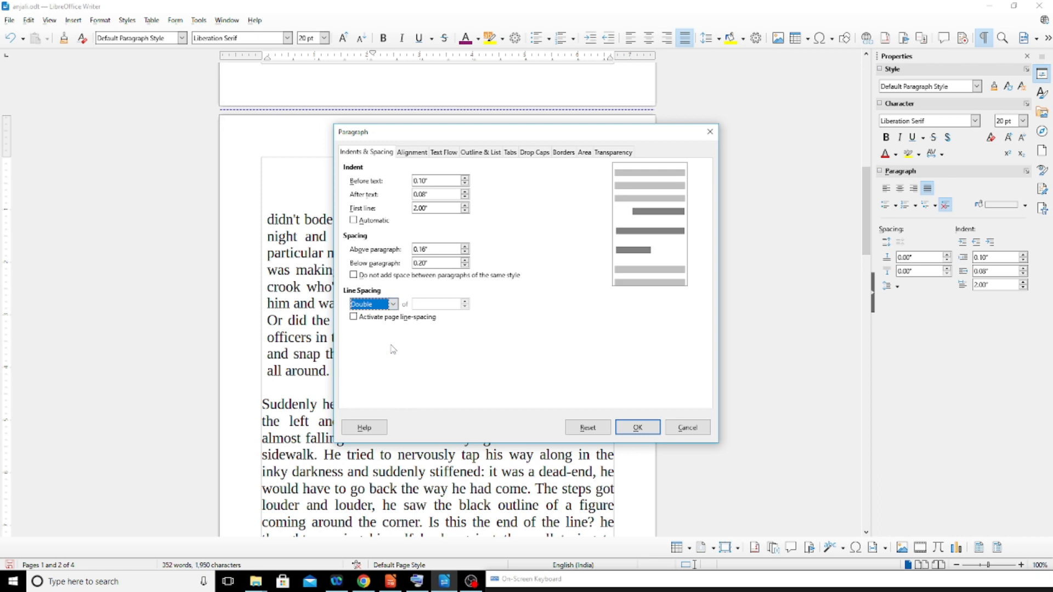
Turn on automatic hyphenation for the first body paragraph, look over its alignment, outline and drop cap options, and apply the settings.
click(411, 152)
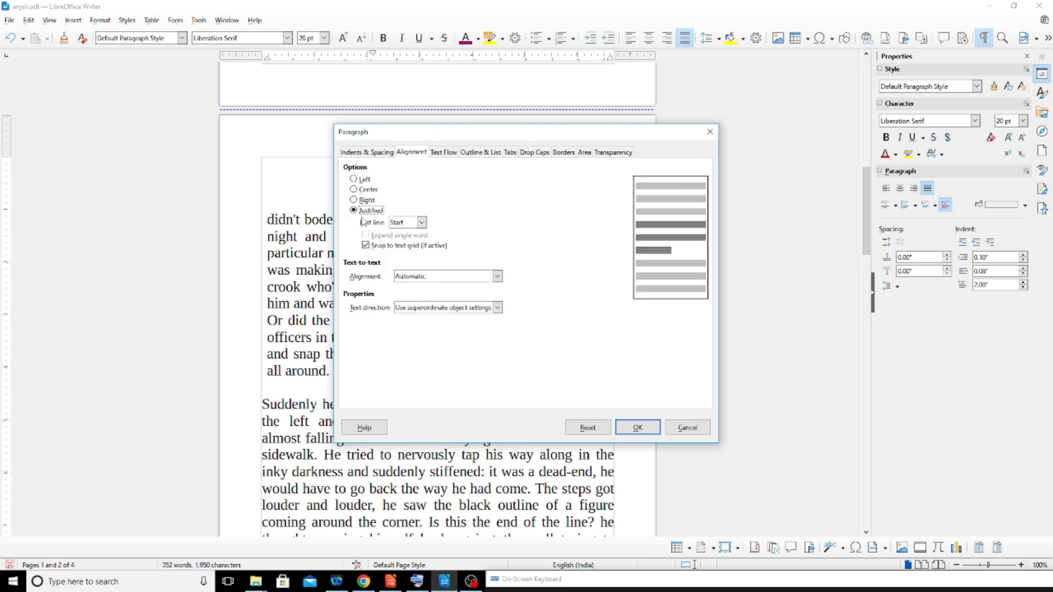
click(449, 154)
click(395, 180)
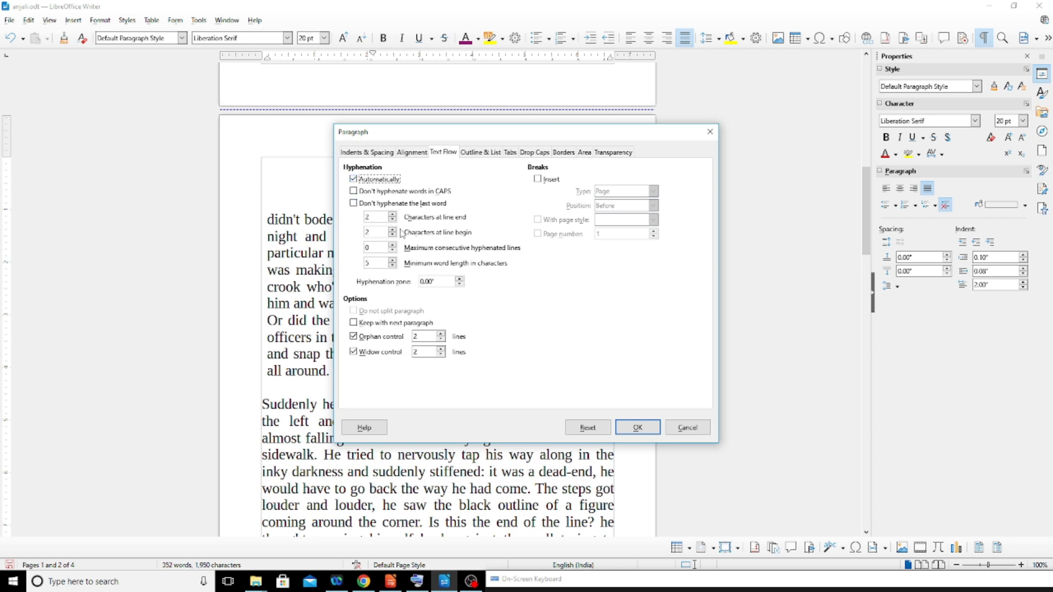
click(483, 154)
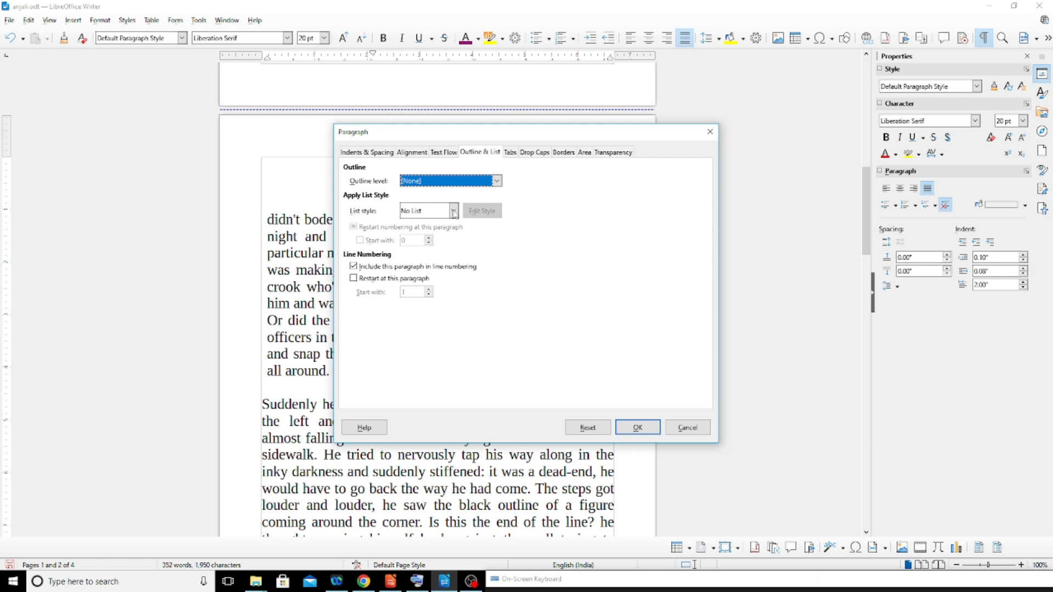
click(527, 154)
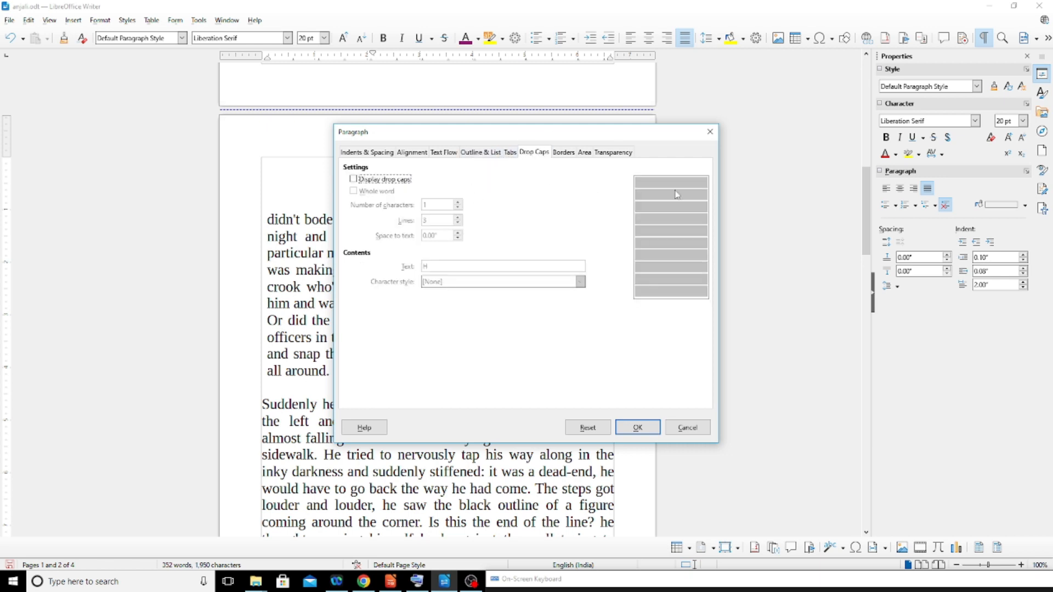
click(657, 428)
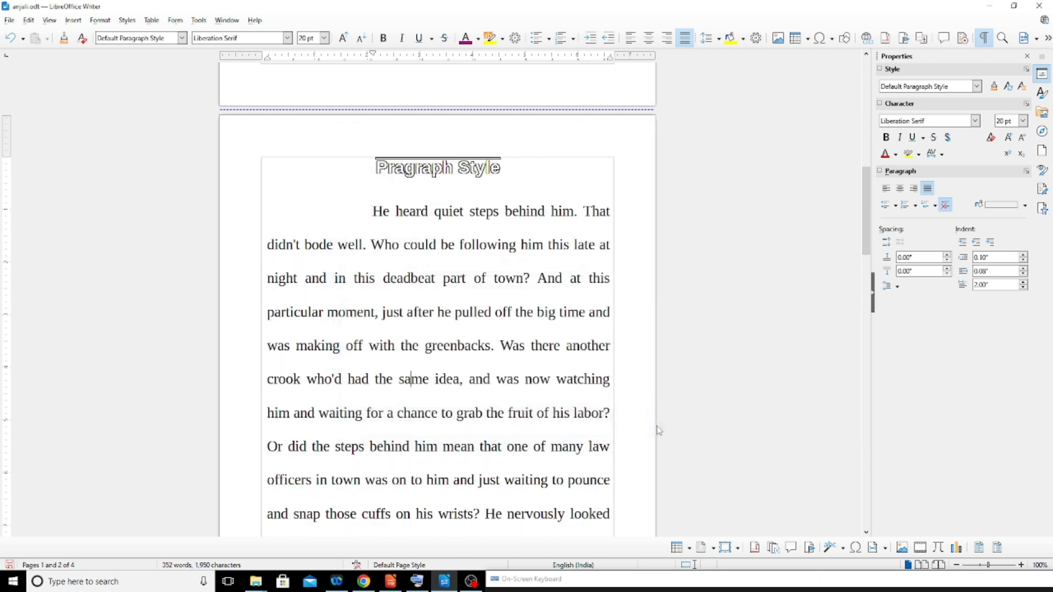
Review the reformatted first body paragraph, undo its last paragraph formatting change and leave the text deselected.
scroll(447, 205, down, 5)
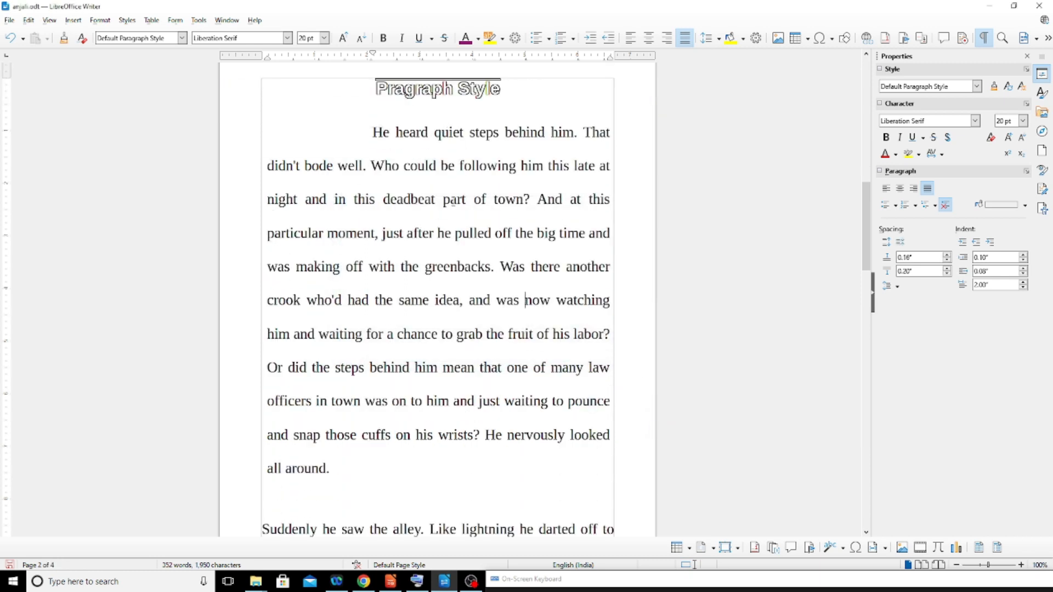
scroll(462, 245, up, 3)
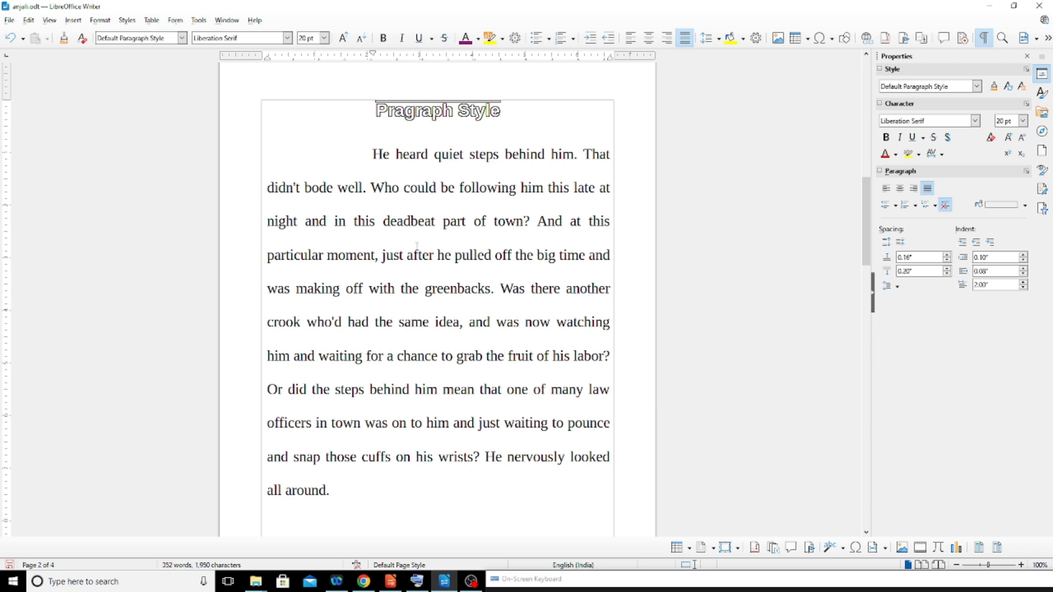
scroll(361, 504, down, 2)
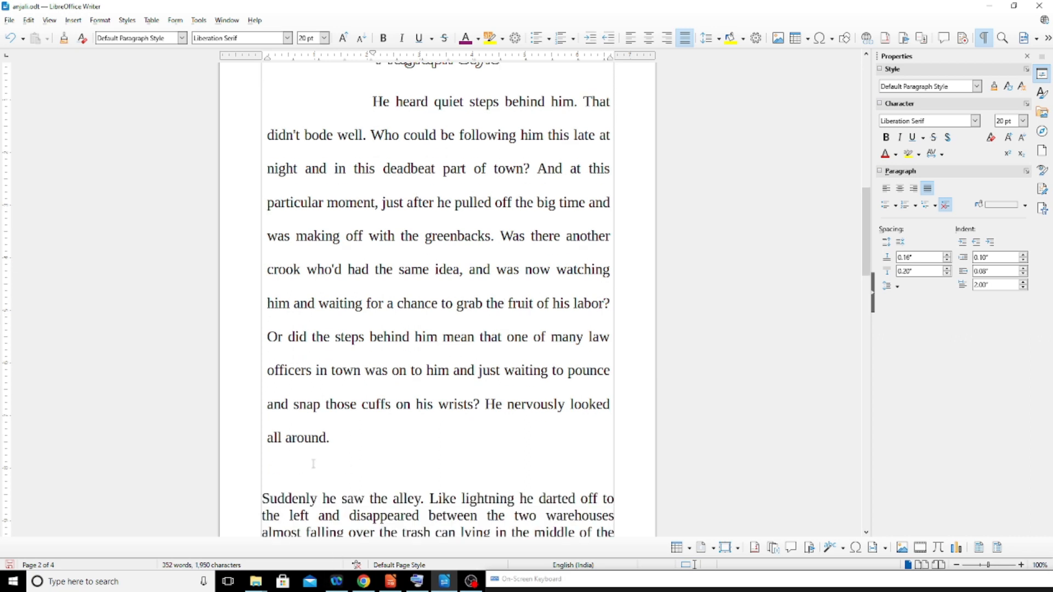
key(ctrl+z)
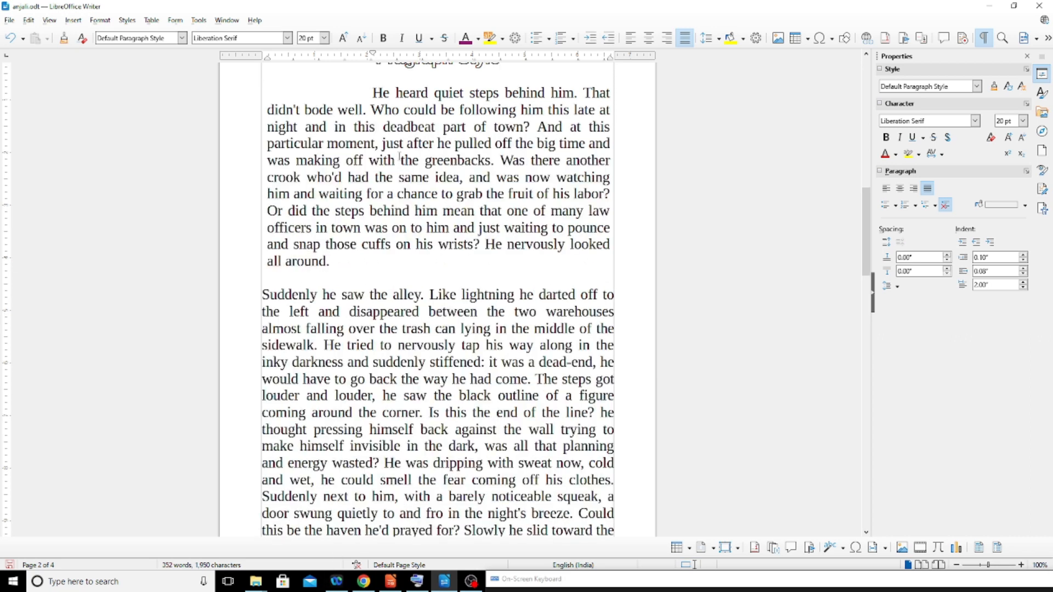
drag(371, 88, 407, 261)
click(327, 281)
Give the "Suddenly he saw the alley" paragraph a drop cap spanning 5 lines, starting from its selected first letter.
drag(267, 298, 261, 297)
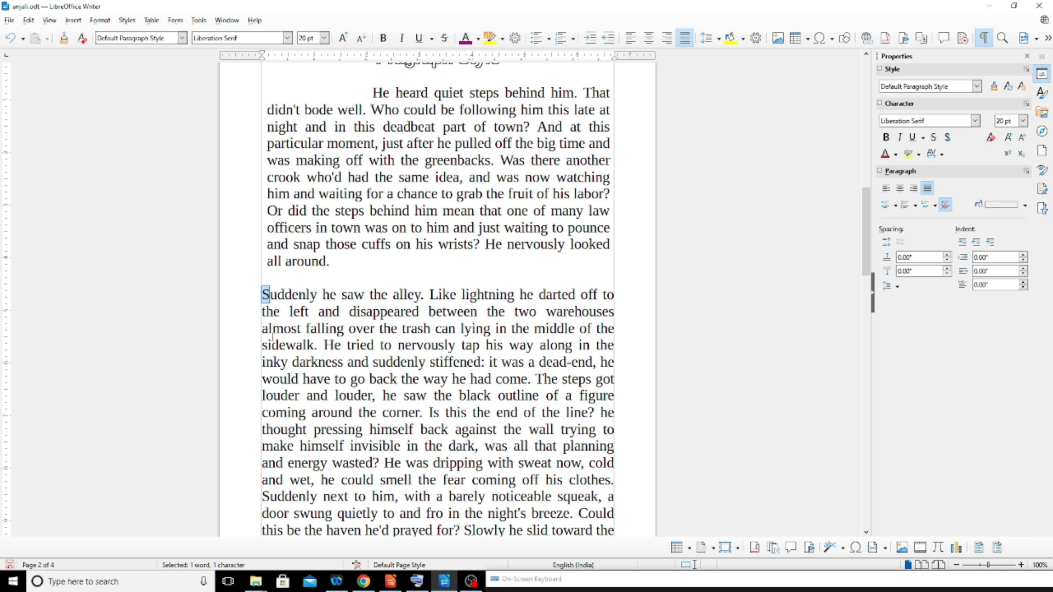
click(100, 20)
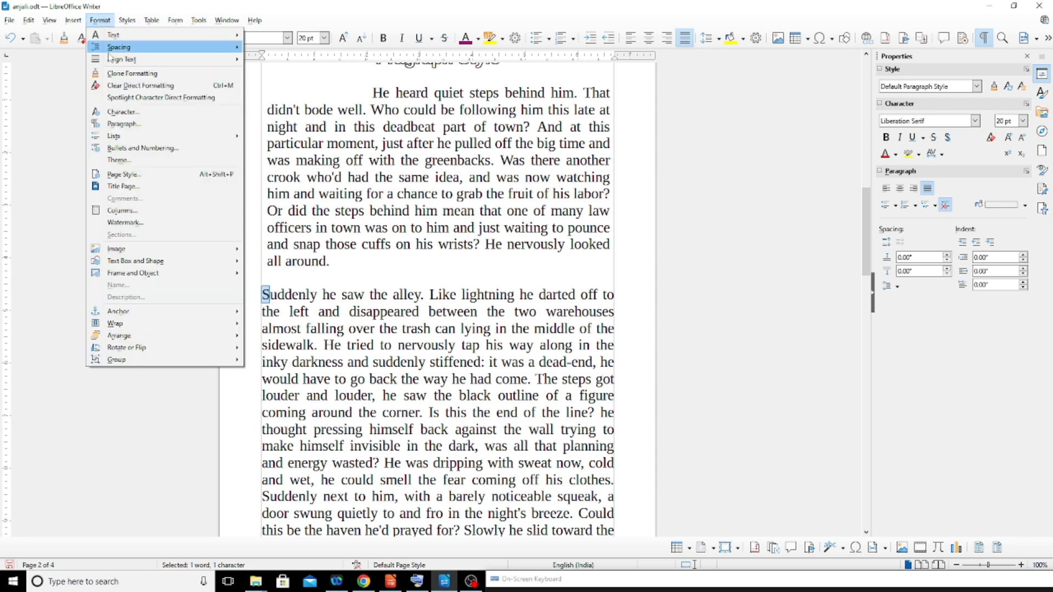
click(116, 132)
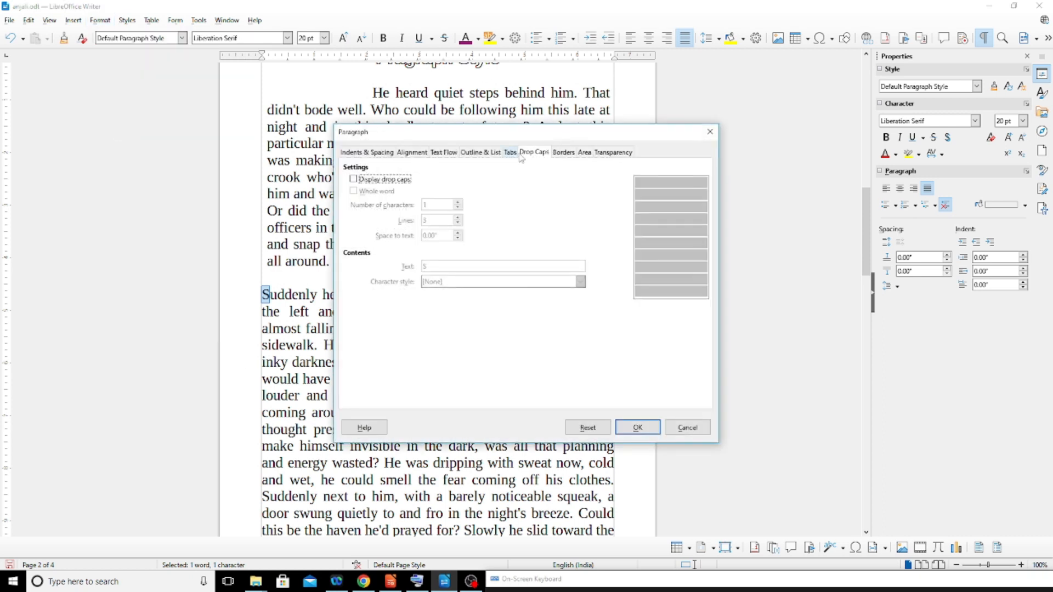
click(390, 181)
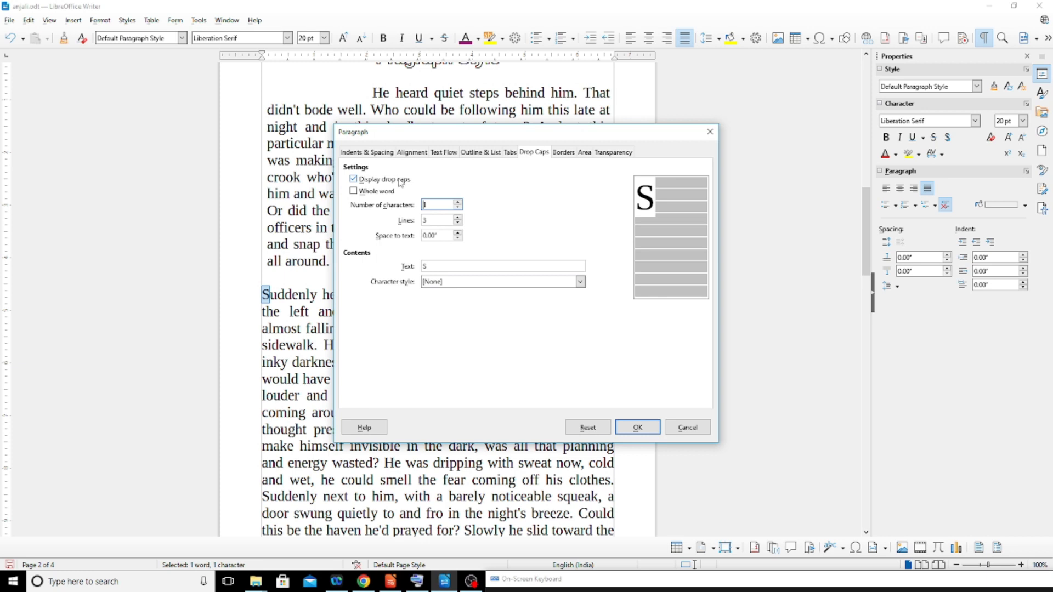
click(423, 221)
click(457, 219)
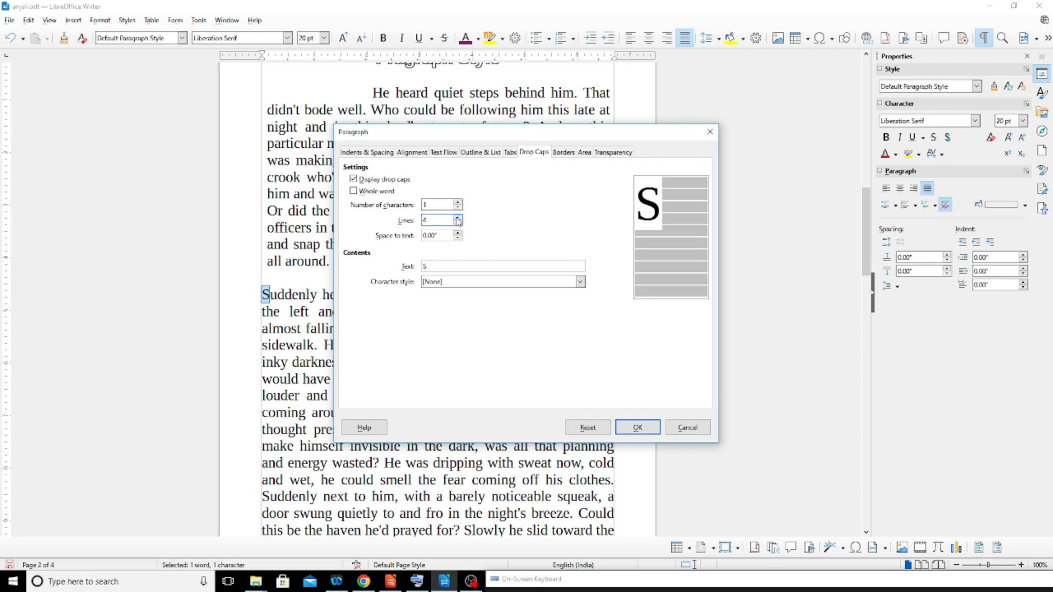
click(458, 218)
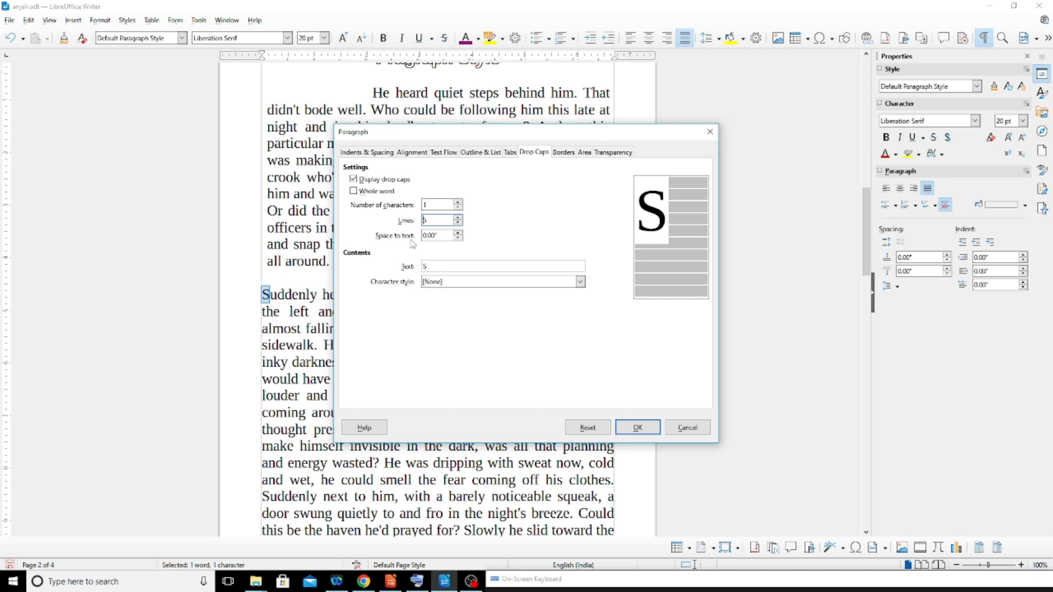
click(627, 432)
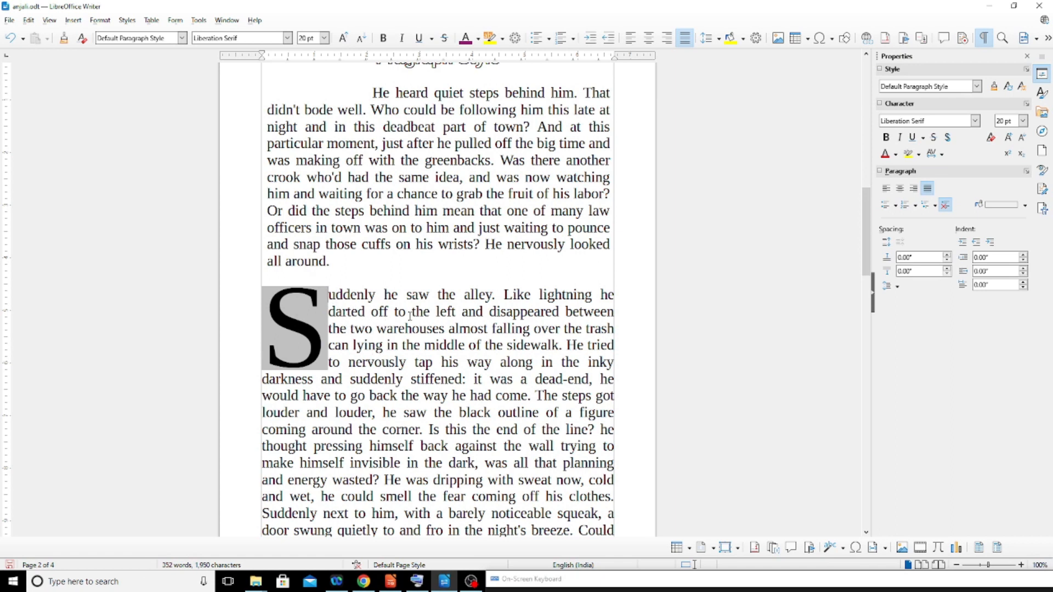
Extend the drop cap of the "Suddenly he saw the alley" paragraph to 2 characters.
click(100, 20)
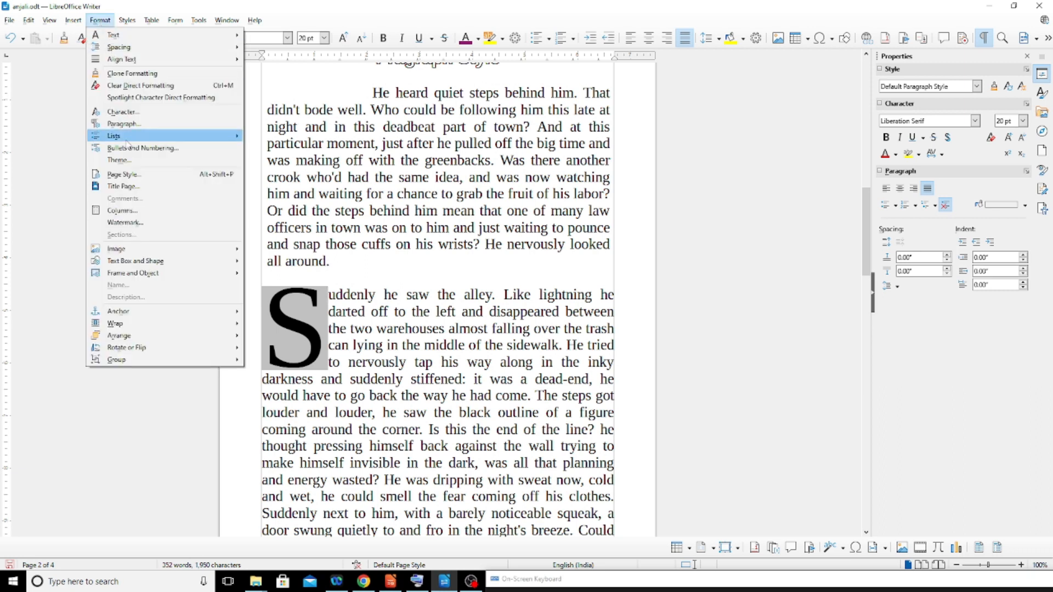
click(125, 123)
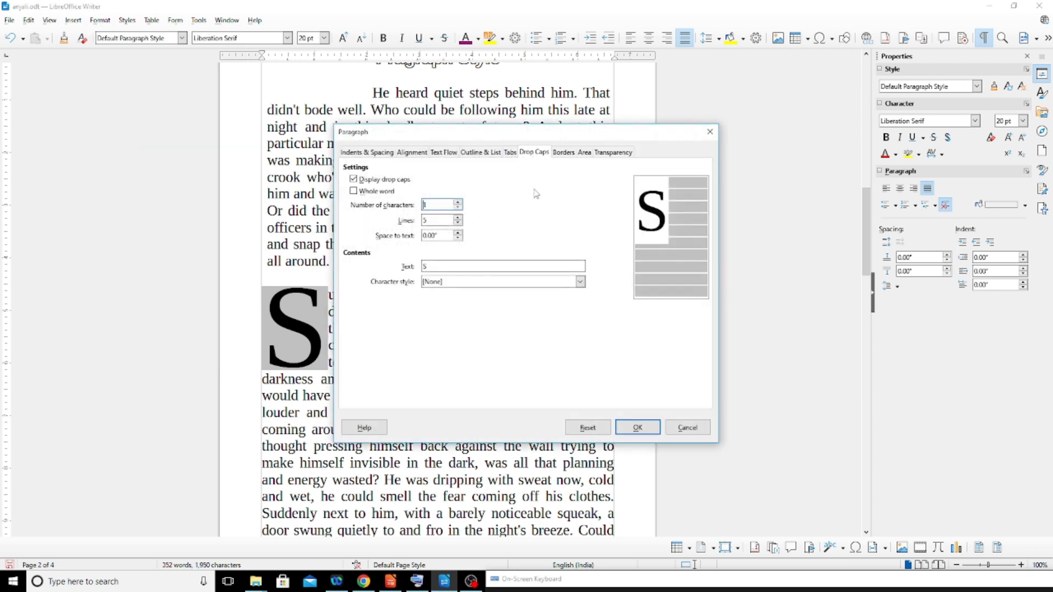
click(459, 202)
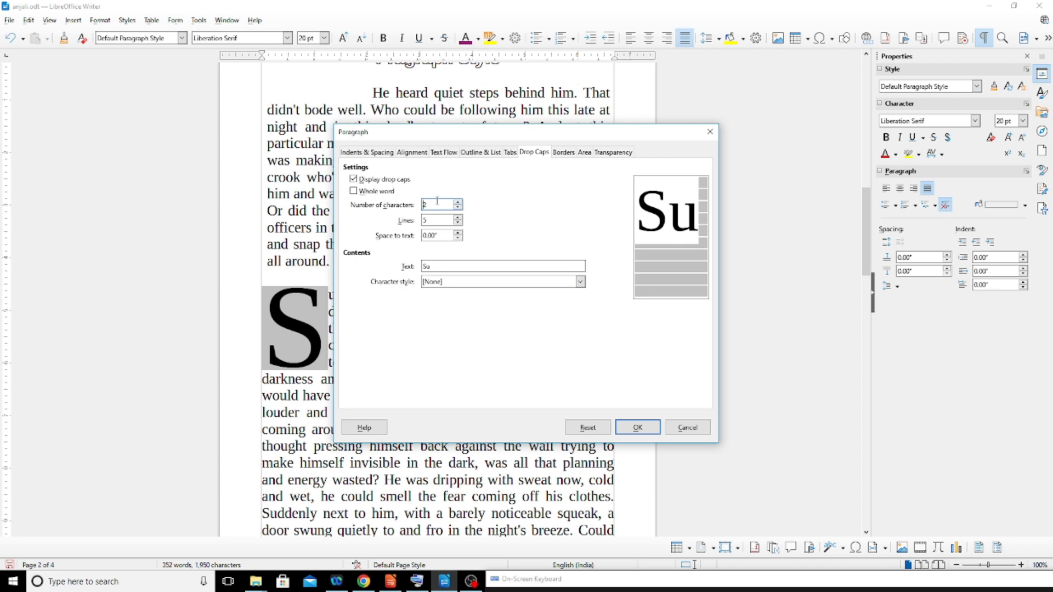
click(458, 203)
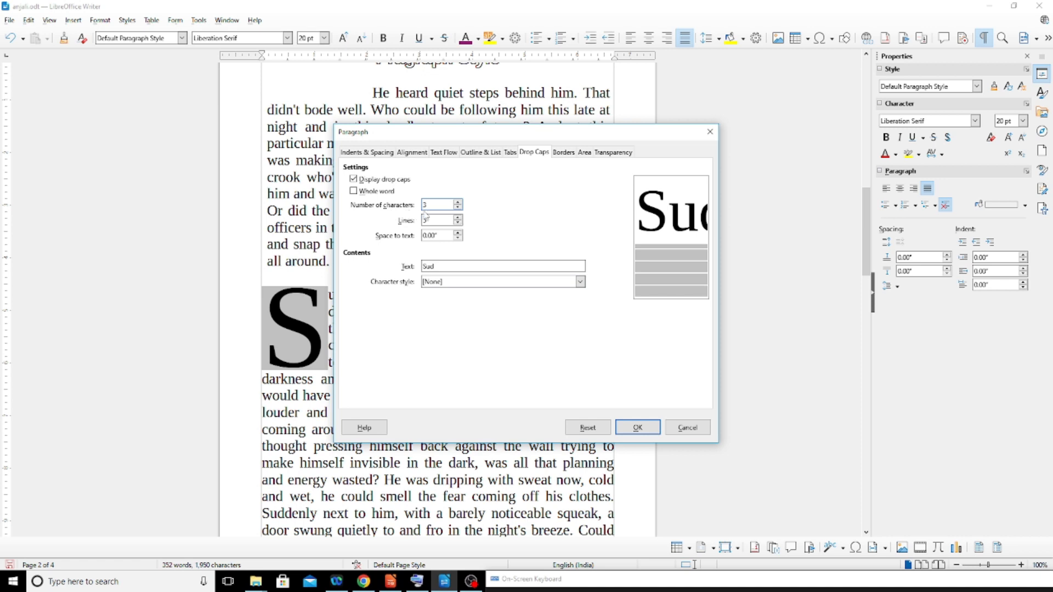
click(460, 208)
click(459, 208)
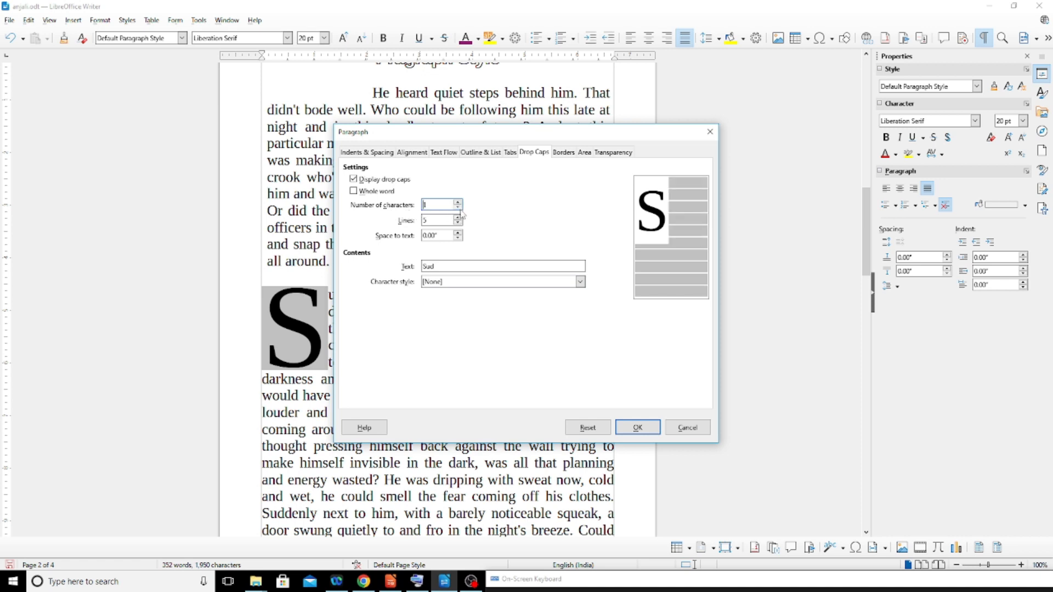
click(457, 202)
key(Return)
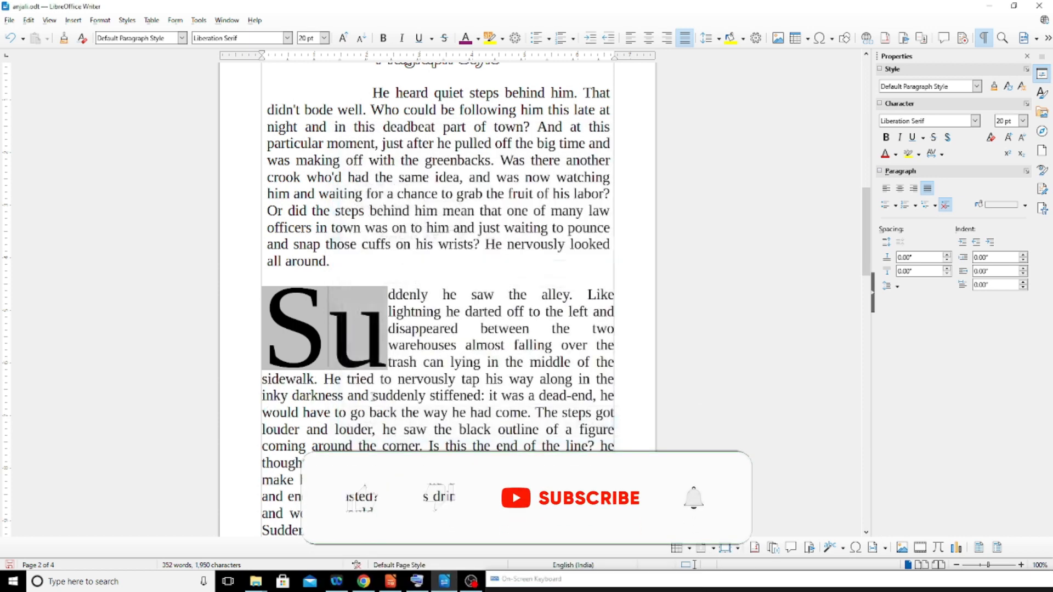
Reduce the "Suddenly he saw the alley" paragraph's drop cap to 1 character spanning 3 lines.
click(100, 20)
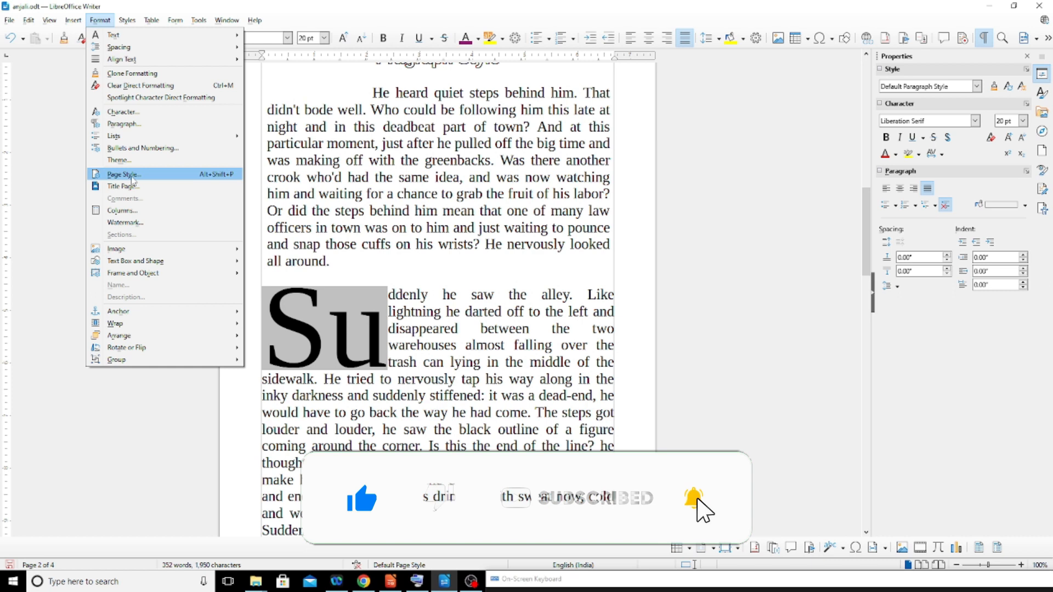
click(125, 124)
click(457, 207)
click(457, 222)
click(458, 222)
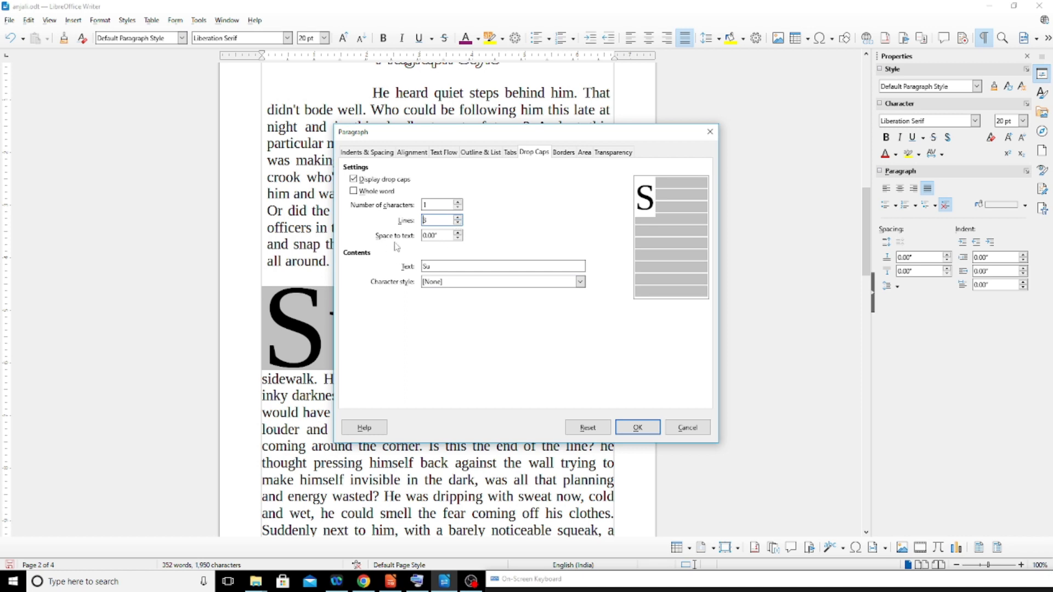
click(638, 427)
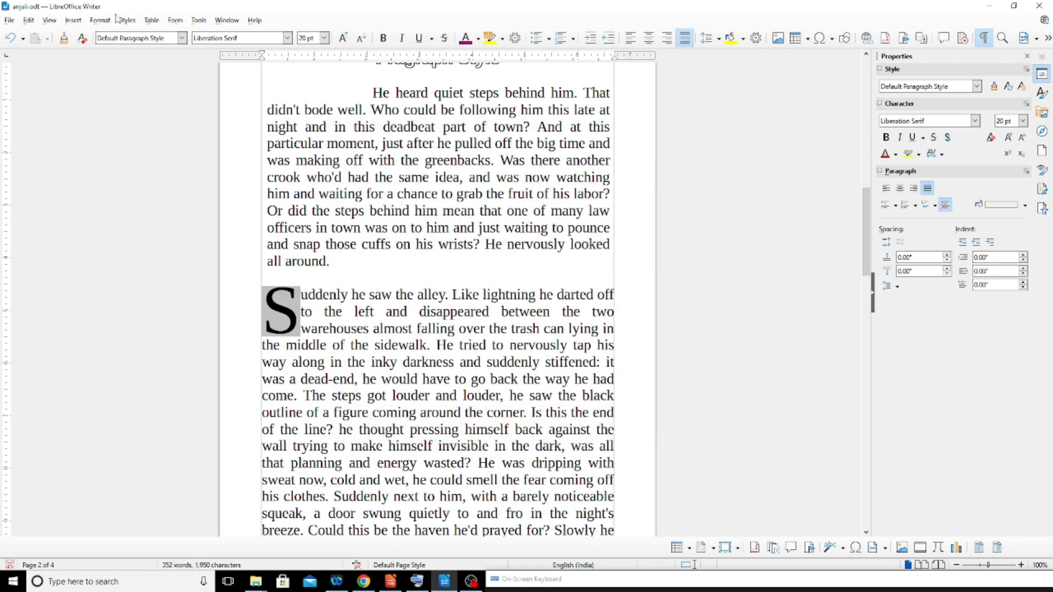
Set the space between the drop cap and the text to 0.08".
click(100, 19)
click(124, 124)
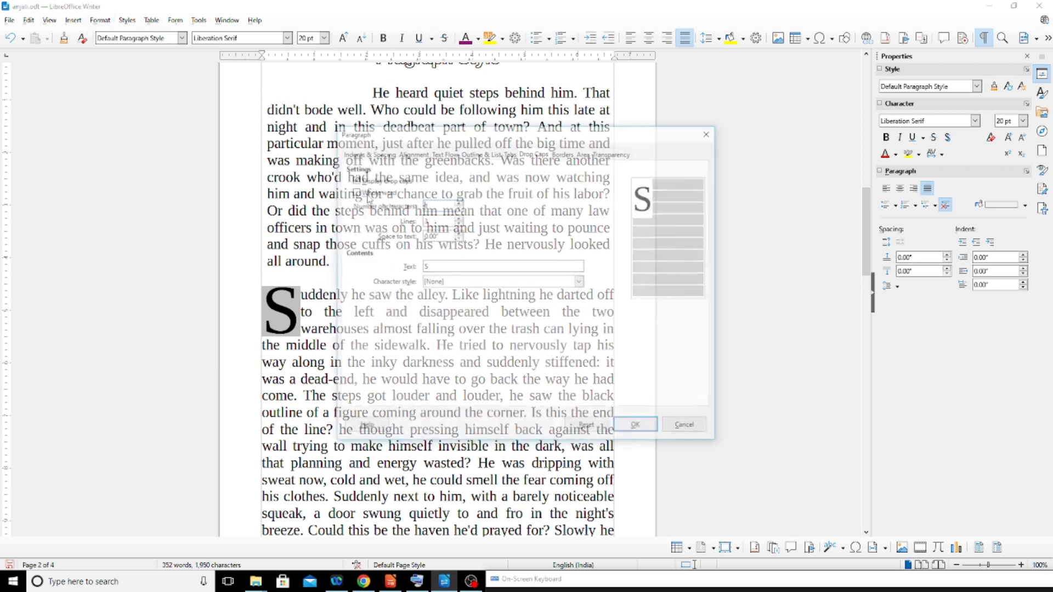
click(457, 232)
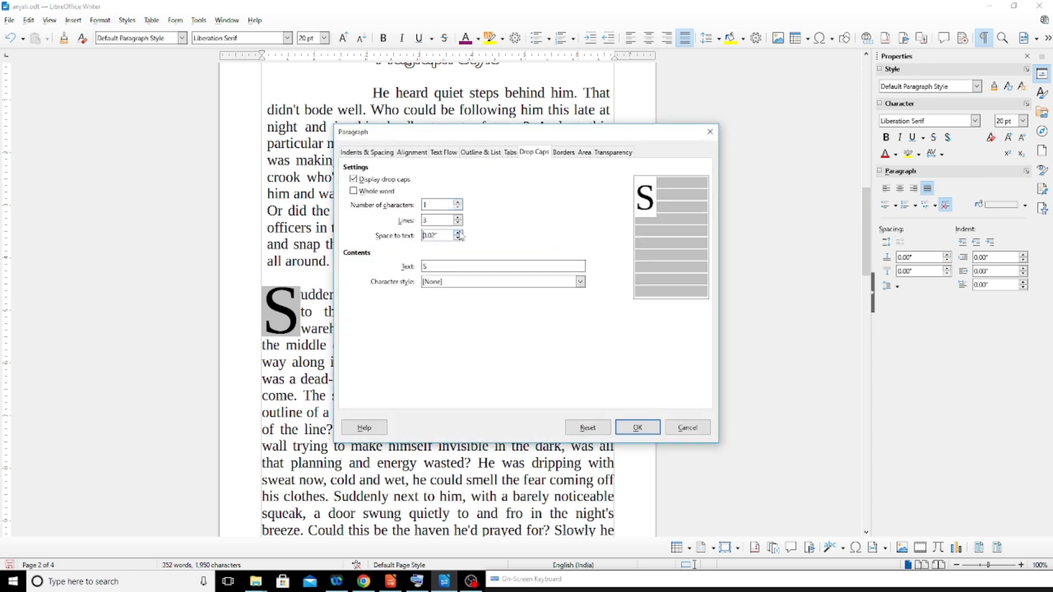
click(625, 427)
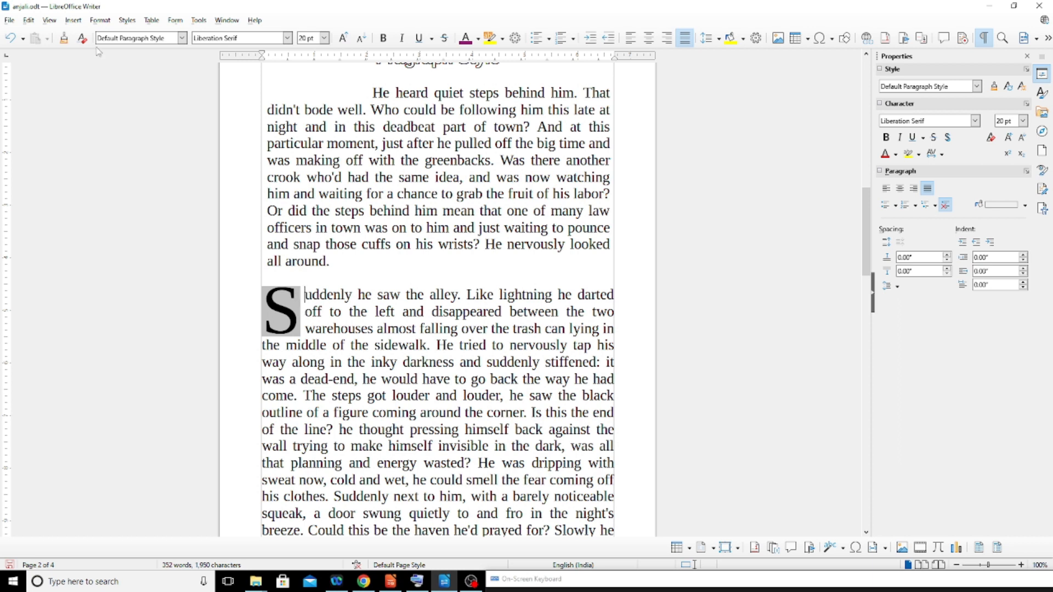
Look over the paragraph's border, area and transparency options, and close them without making changes.
click(100, 20)
click(124, 126)
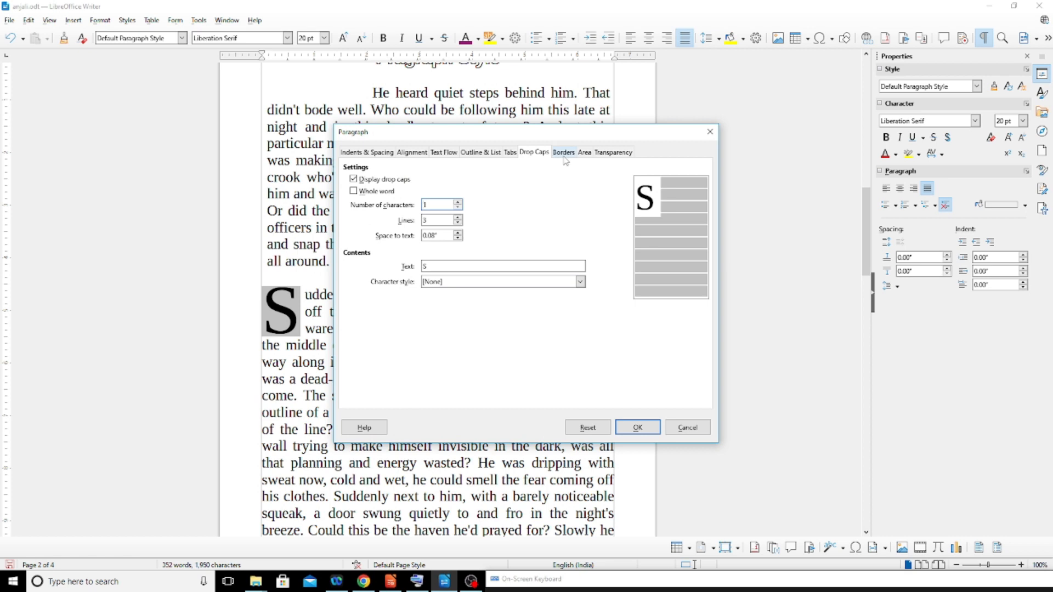
click(564, 157)
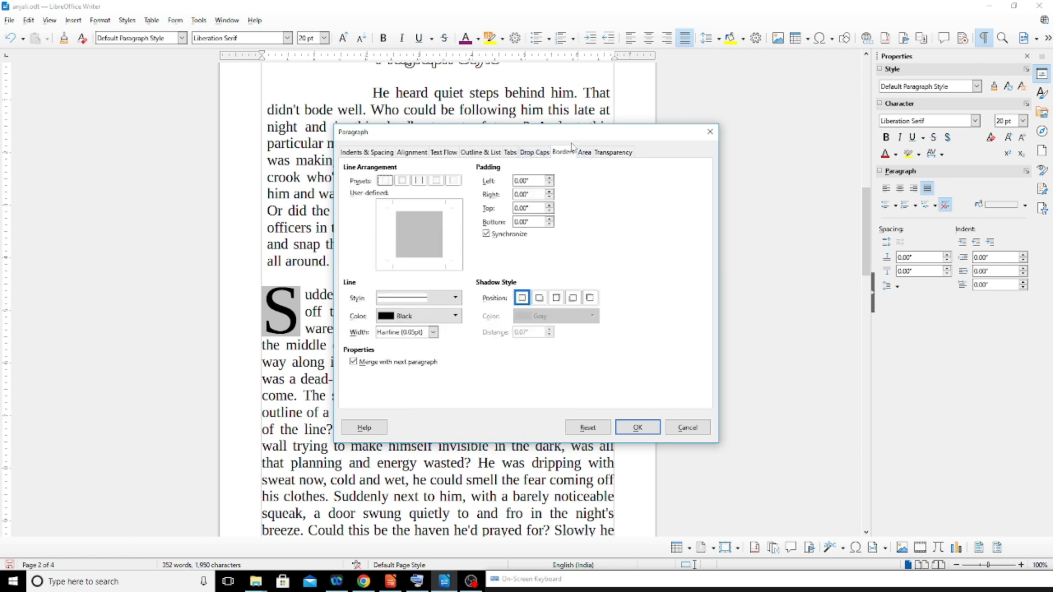
click(584, 153)
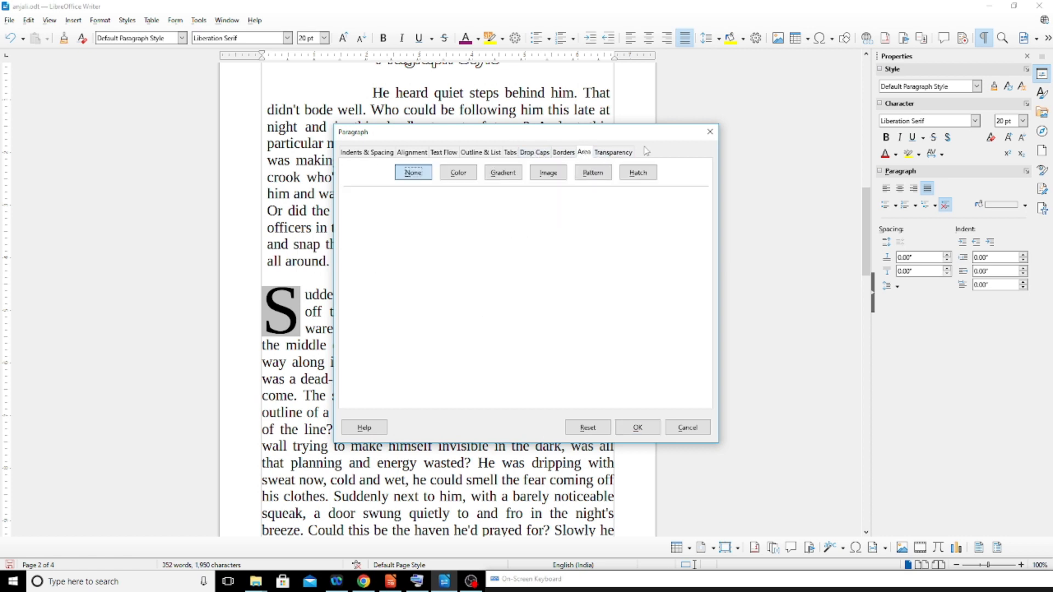
click(618, 154)
click(567, 153)
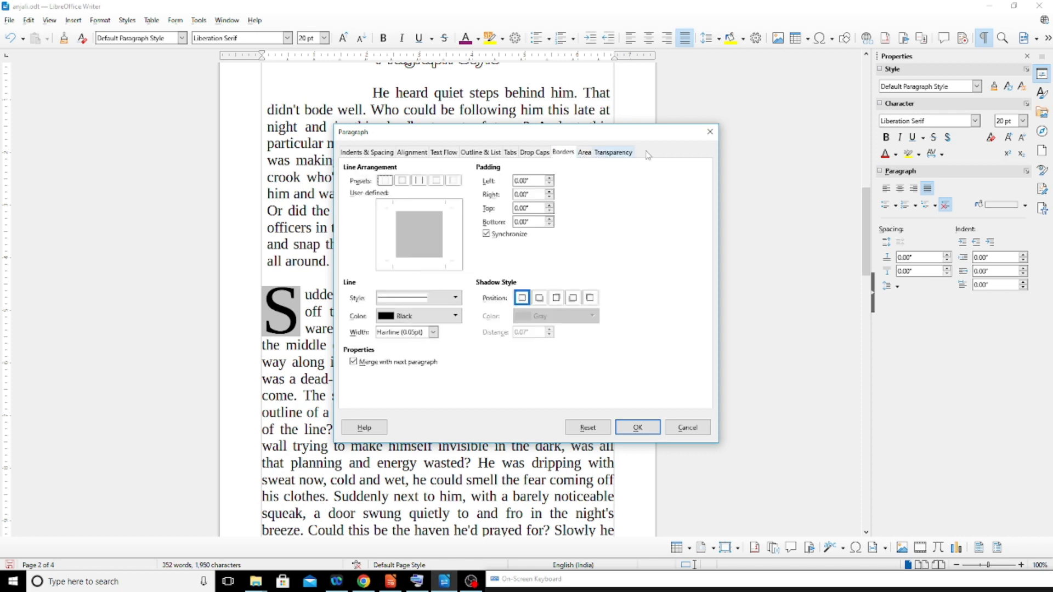
click(709, 131)
Start a new paragraph at "Is this the end of the line?" and turn off its drop cap.
scroll(488, 296, down, 4)
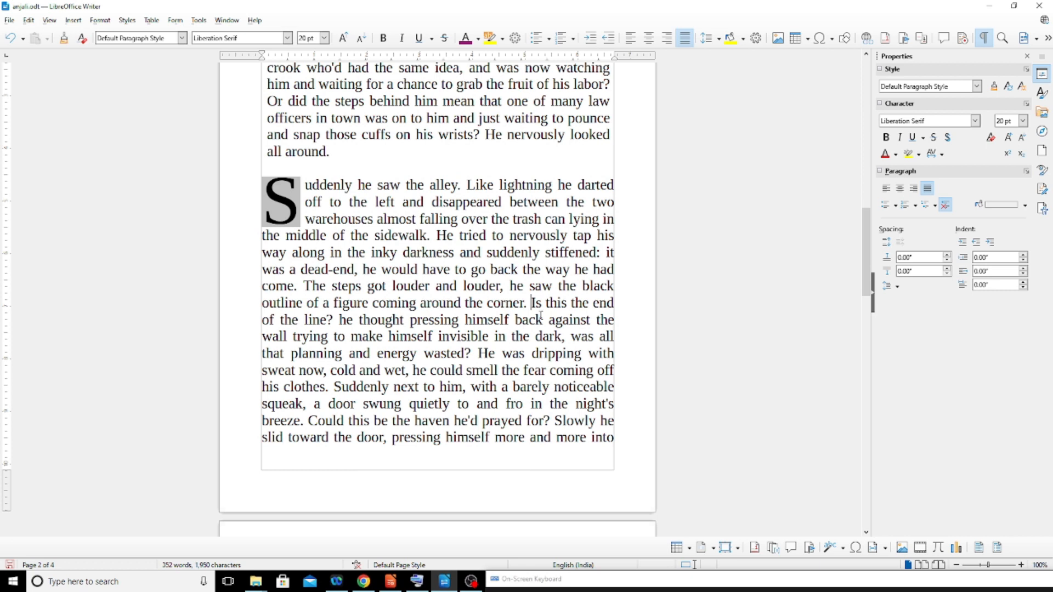
key(Return)
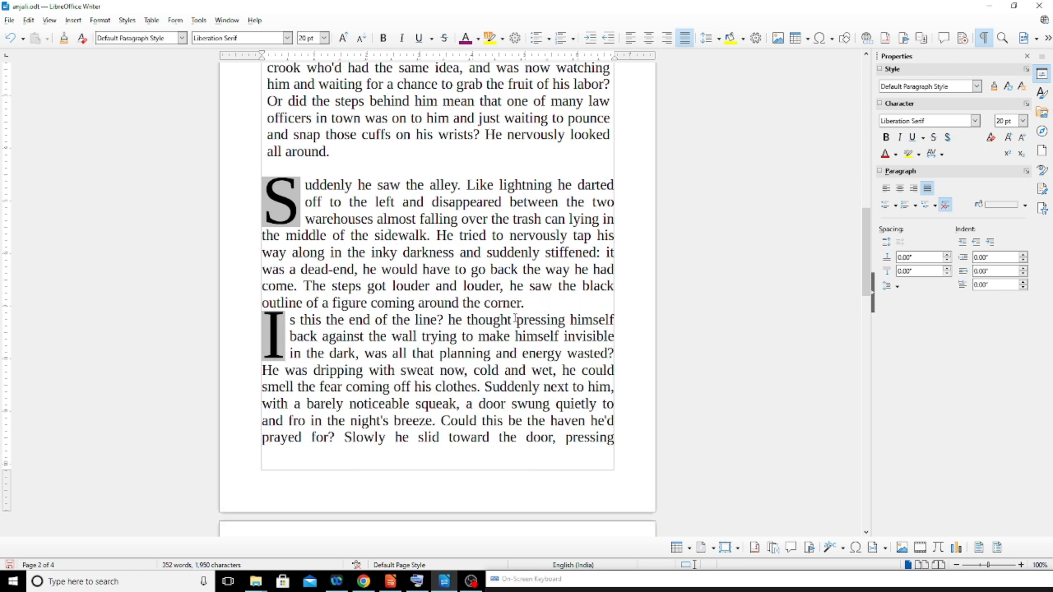
click(100, 21)
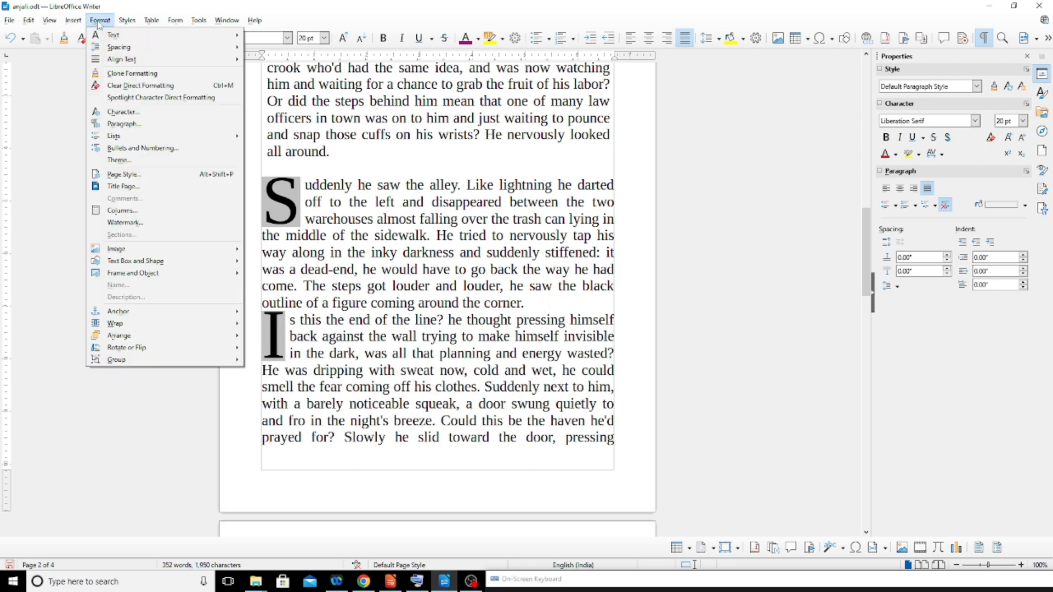
click(123, 124)
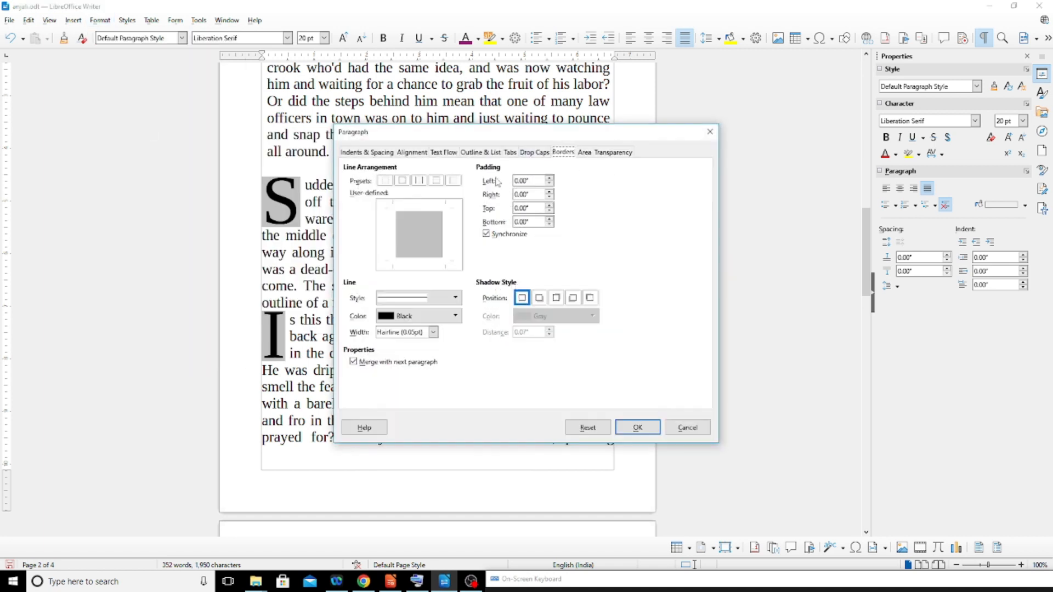
click(537, 154)
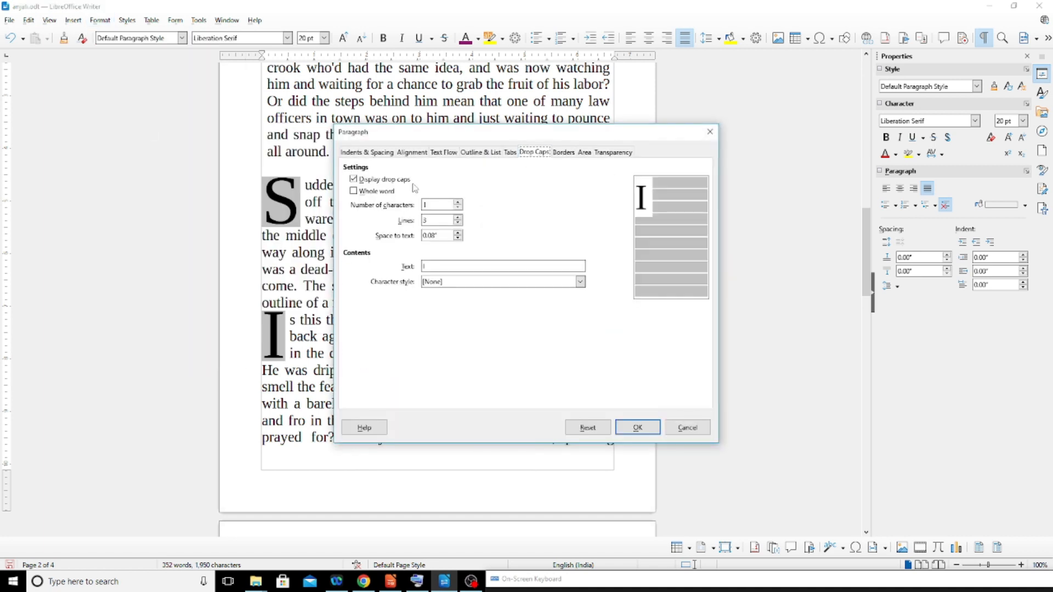
click(377, 192)
click(380, 191)
click(381, 182)
click(638, 427)
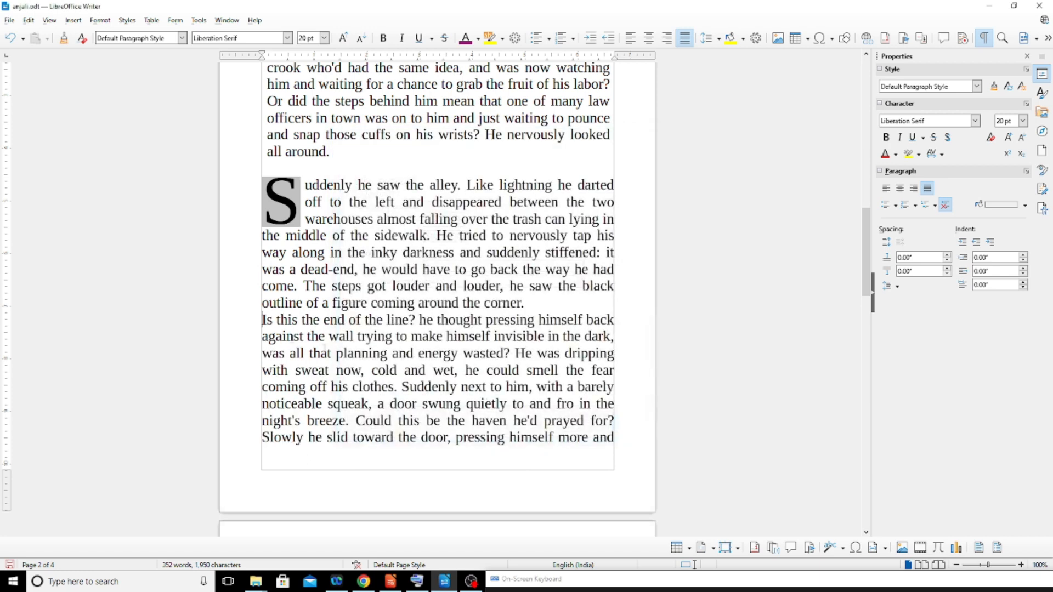
Insert a blank line above "Is this the end of the line?" and move "Slowly he slid" to a new page below a blank line.
key(Return)
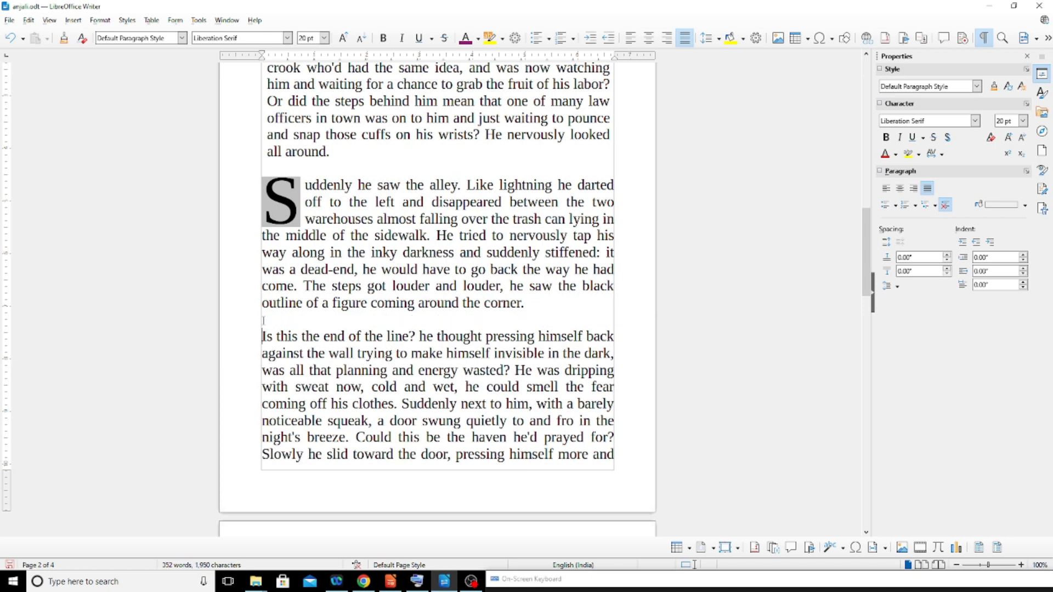
drag(263, 336, 598, 455)
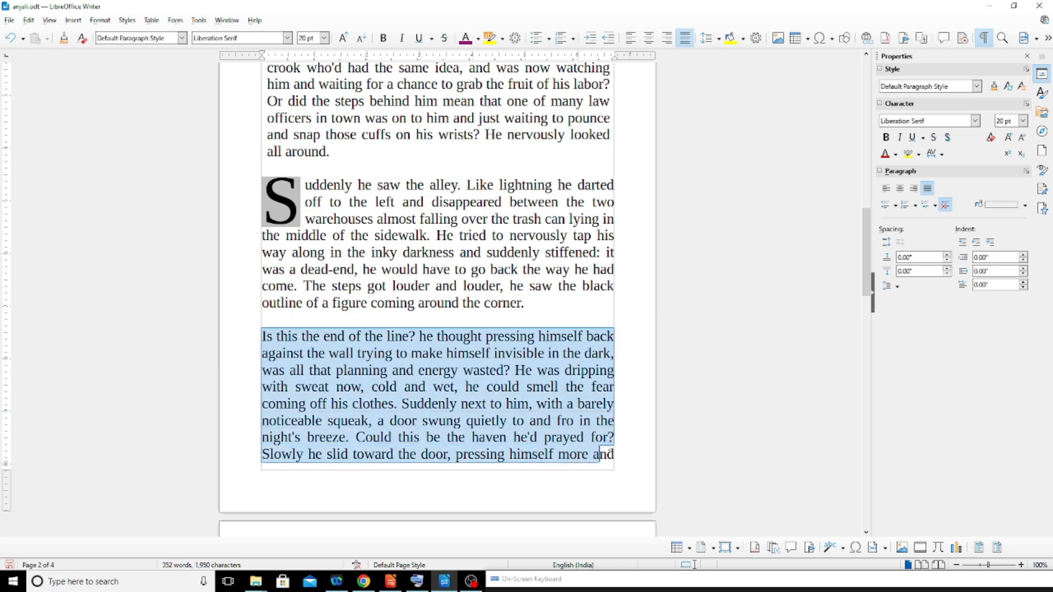
click(294, 455)
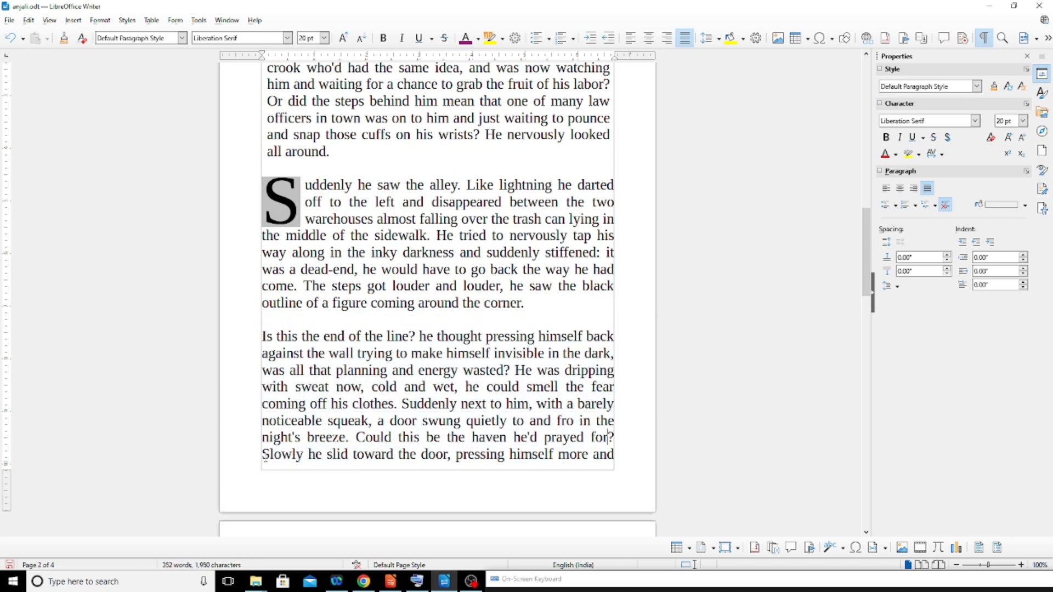
key(ctrl+Return)
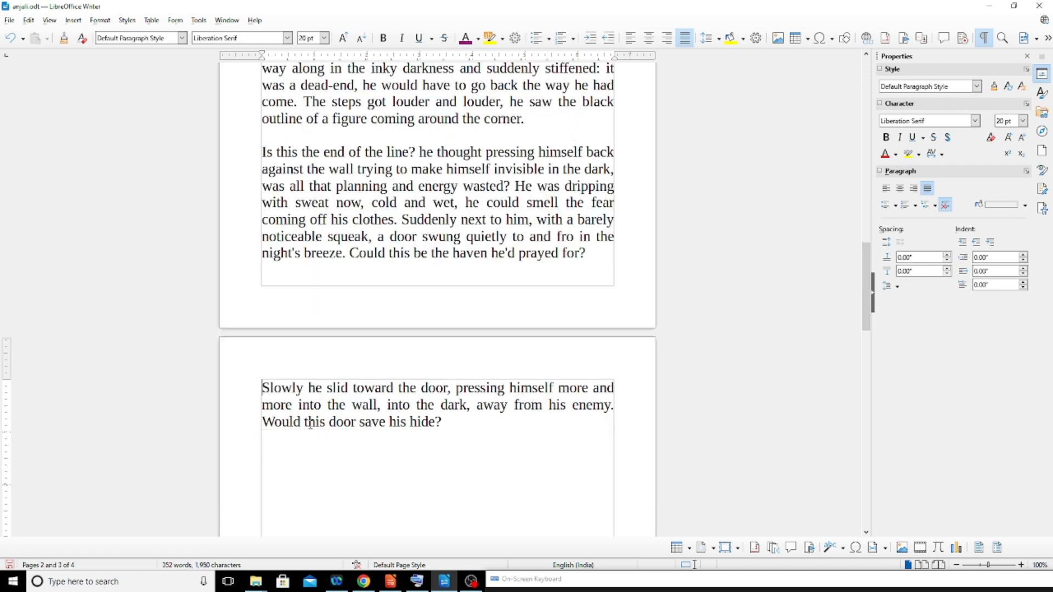
key(Return)
Give the "Is this the end of the line?" paragraph a border on all four sides with a heavy double line style.
drag(586, 255, 232, 155)
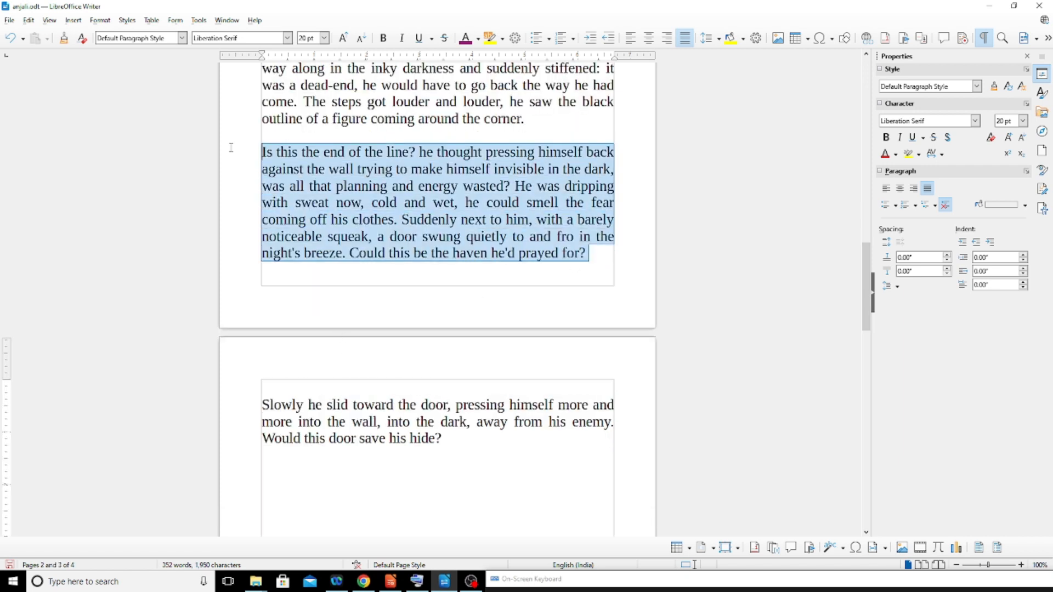
click(100, 20)
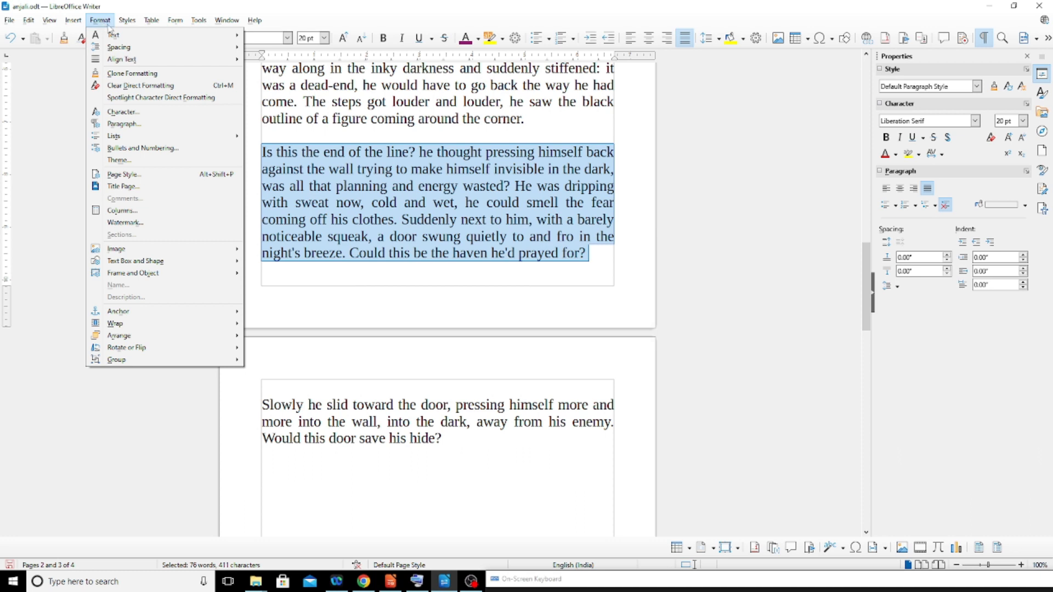
click(114, 124)
click(563, 152)
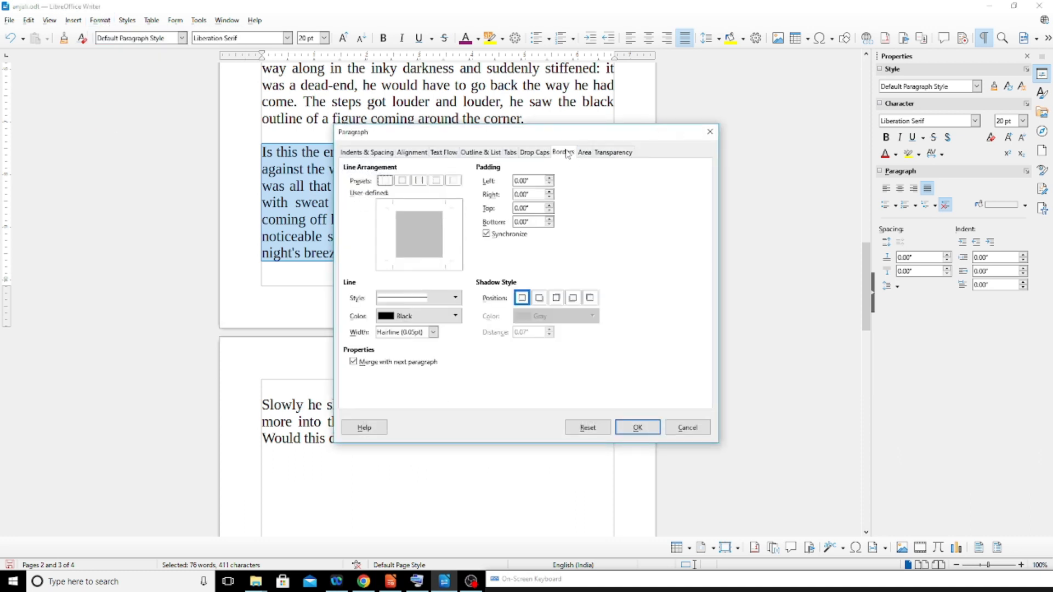
click(402, 181)
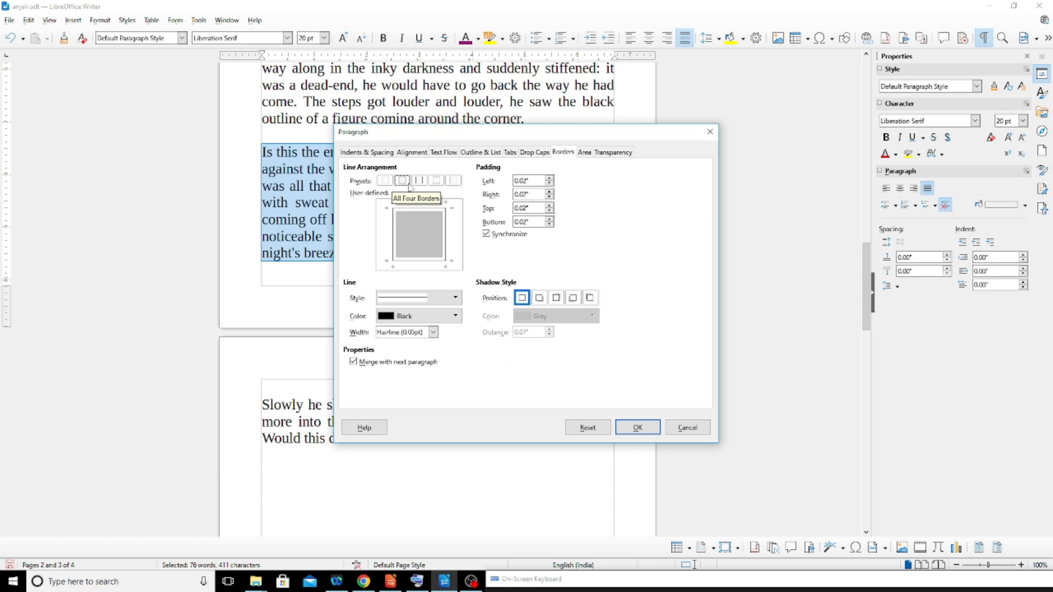
click(447, 297)
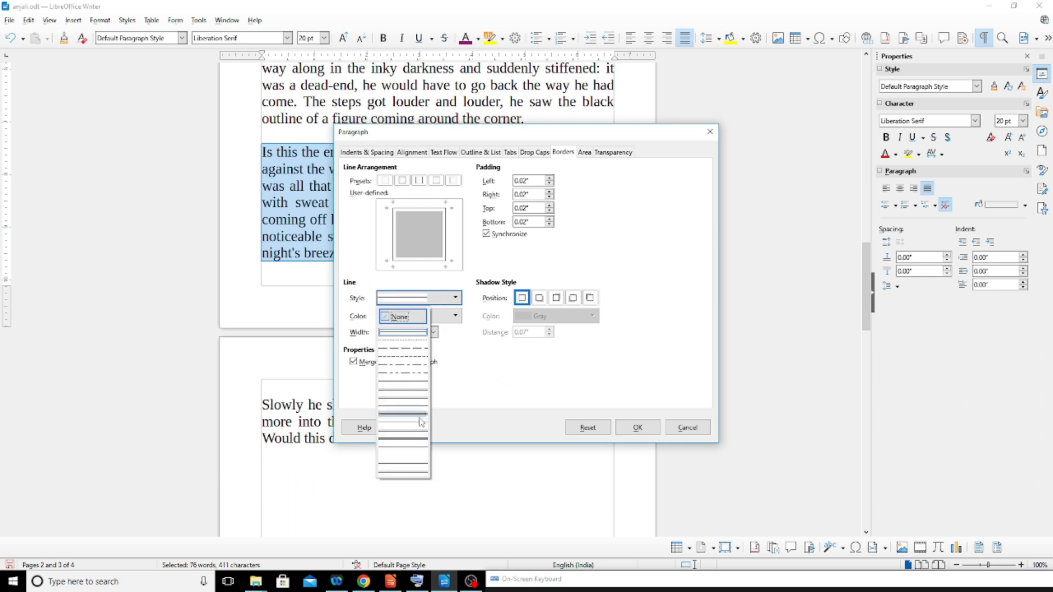
click(421, 422)
Set the paragraph border's colour to Dark Magenta 1 and its width to Medium (1.5pt).
click(454, 316)
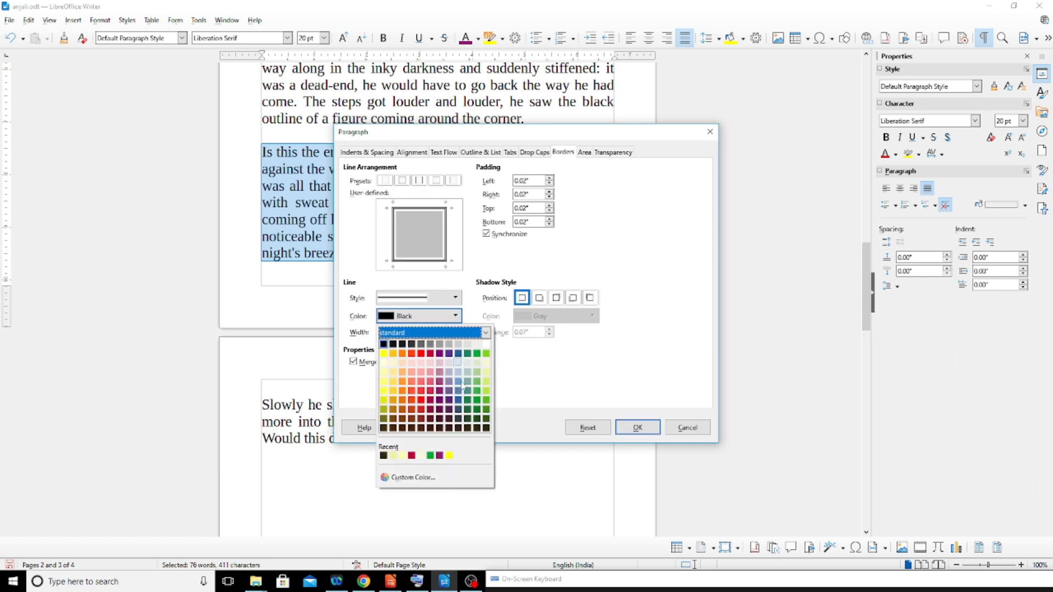
click(430, 400)
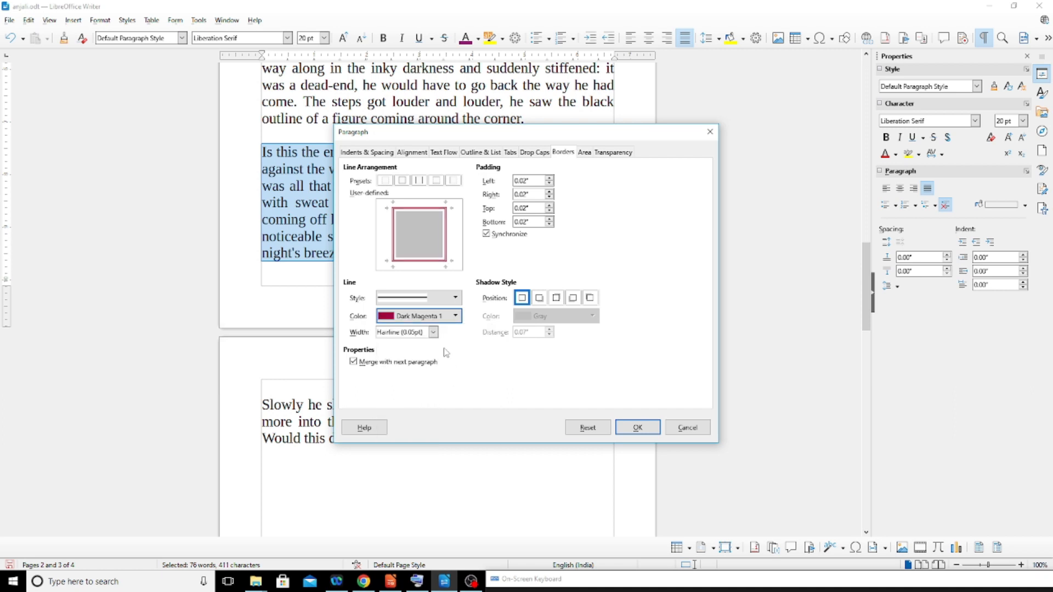
click(433, 332)
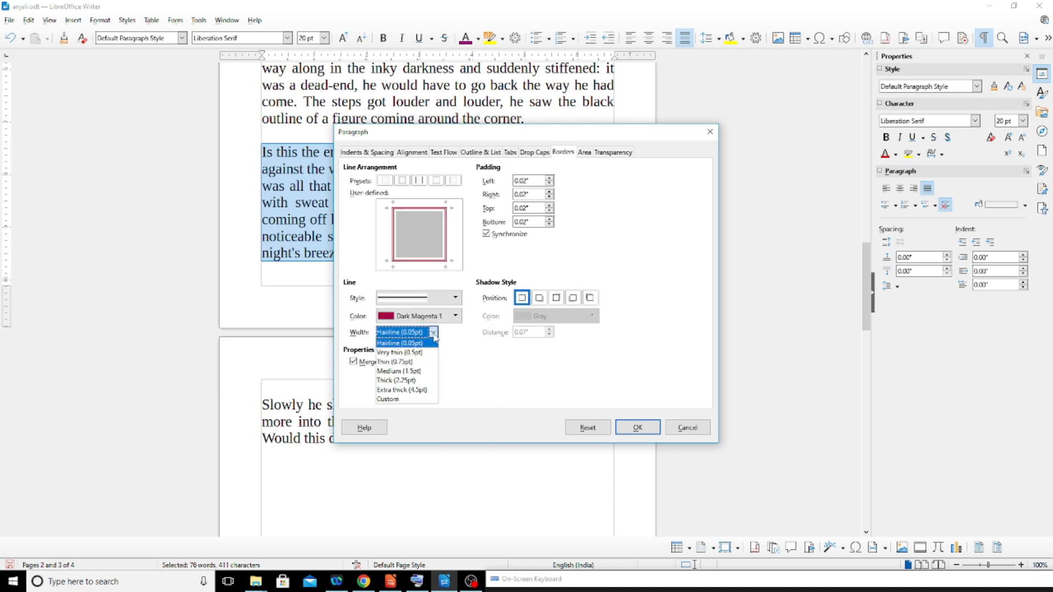
click(414, 371)
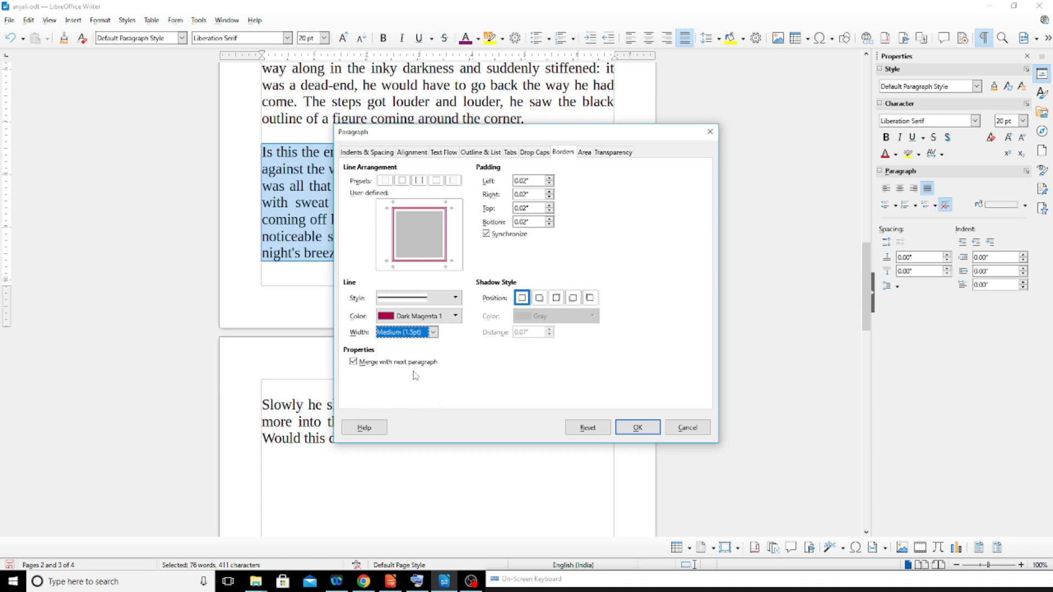
Add a Dark Lime 2 shadow cast to the top right of the paragraph's border and apply the border settings.
click(558, 301)
click(562, 316)
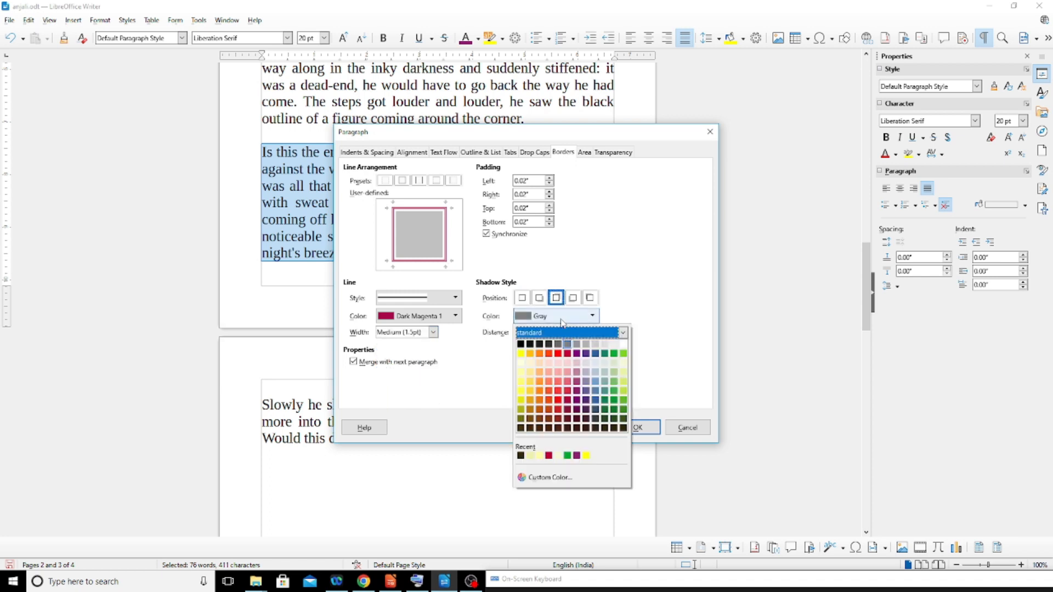
click(623, 393)
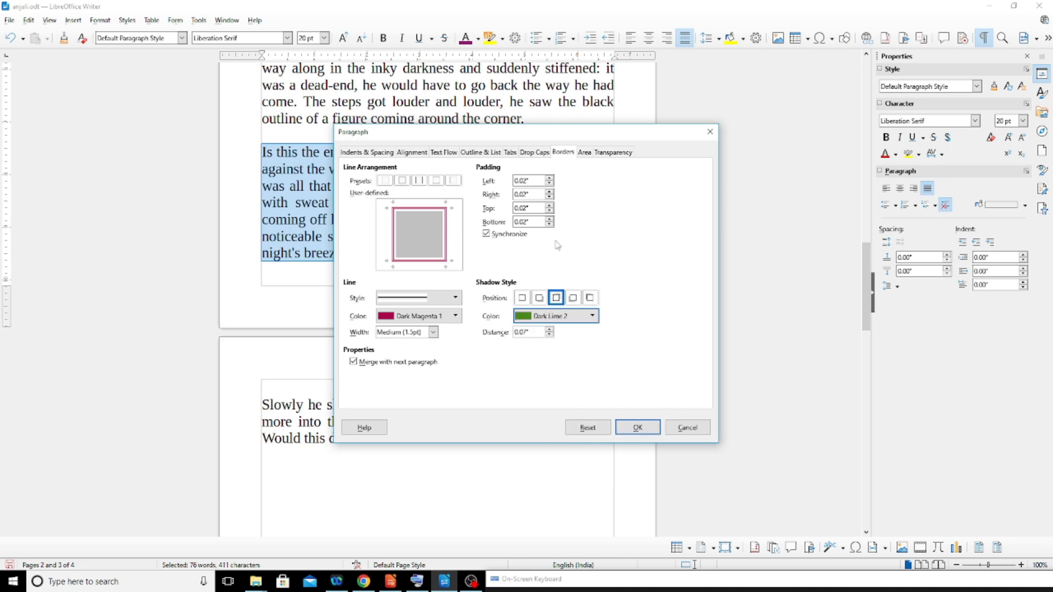
click(525, 334)
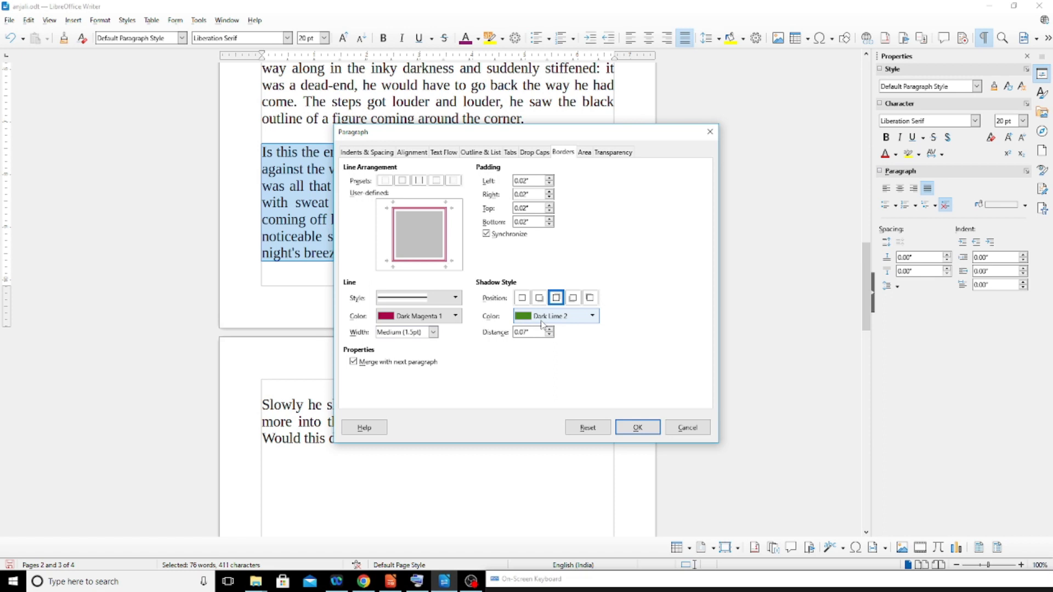
click(637, 427)
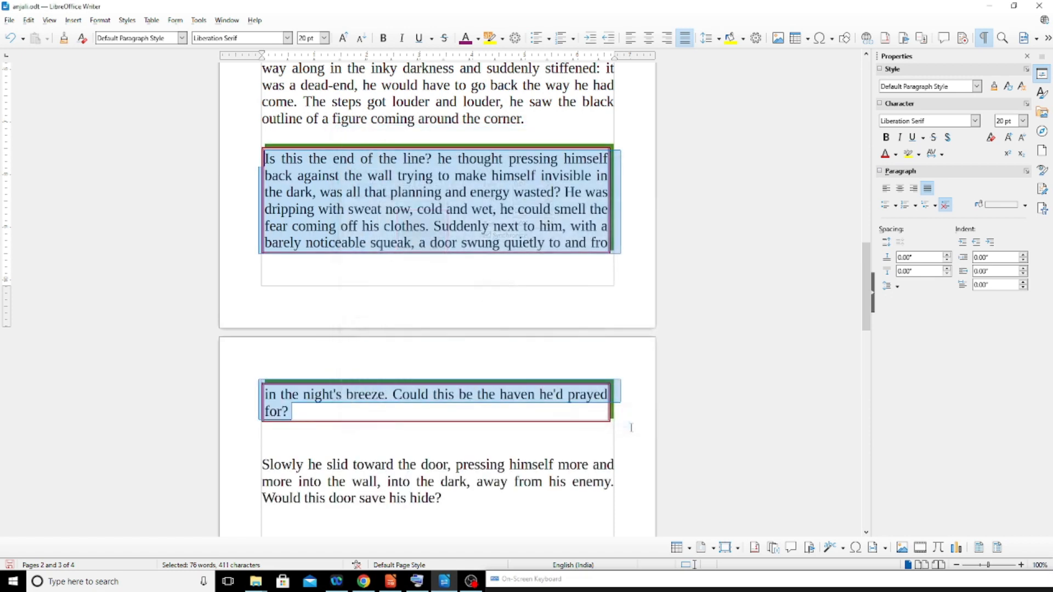
click(518, 358)
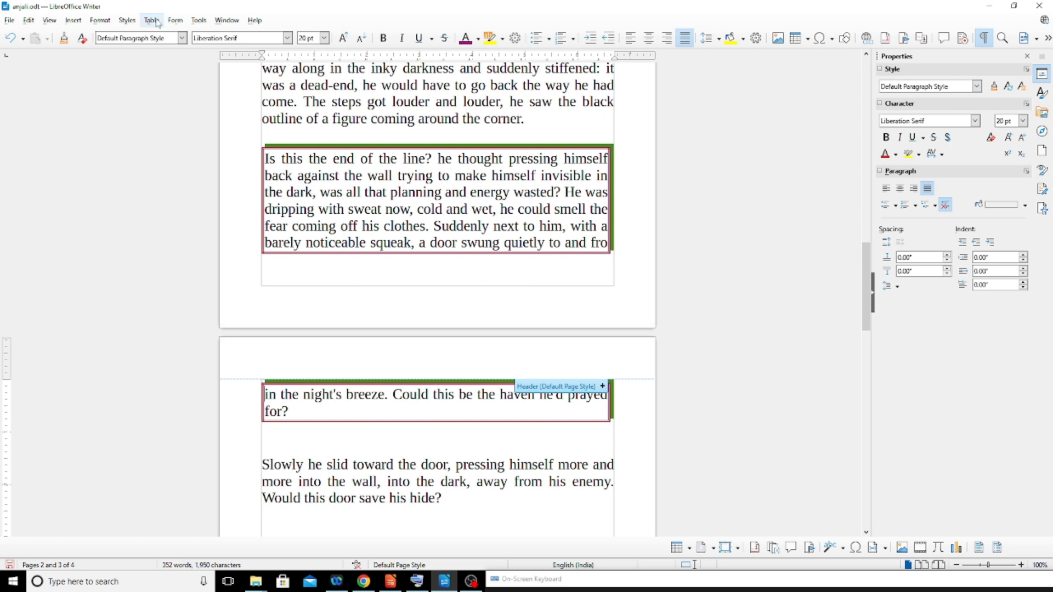
Fill the bordered paragraph's background with the Submarine gradient.
click(104, 22)
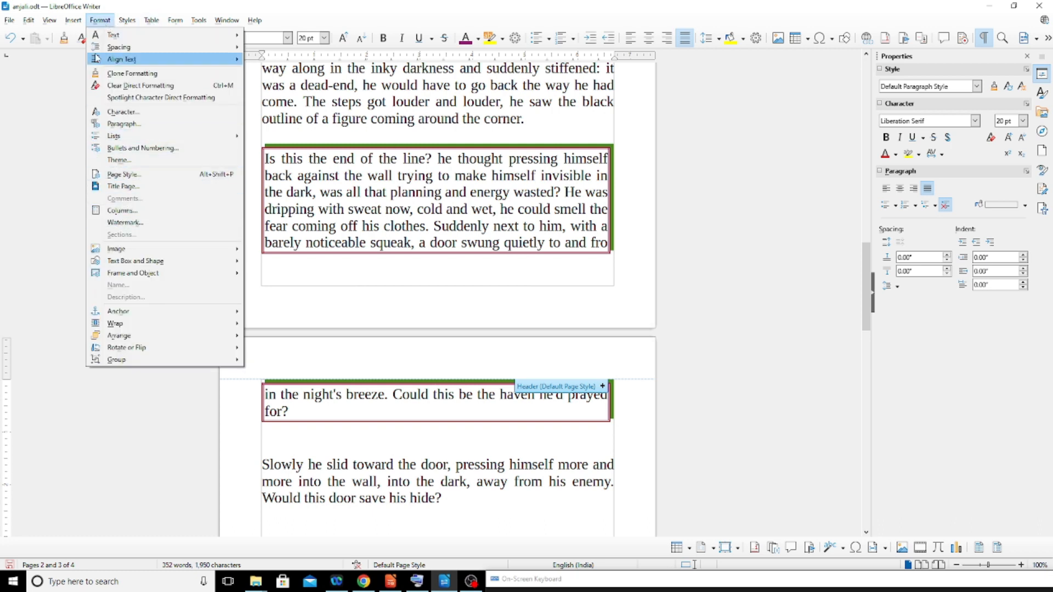
click(123, 124)
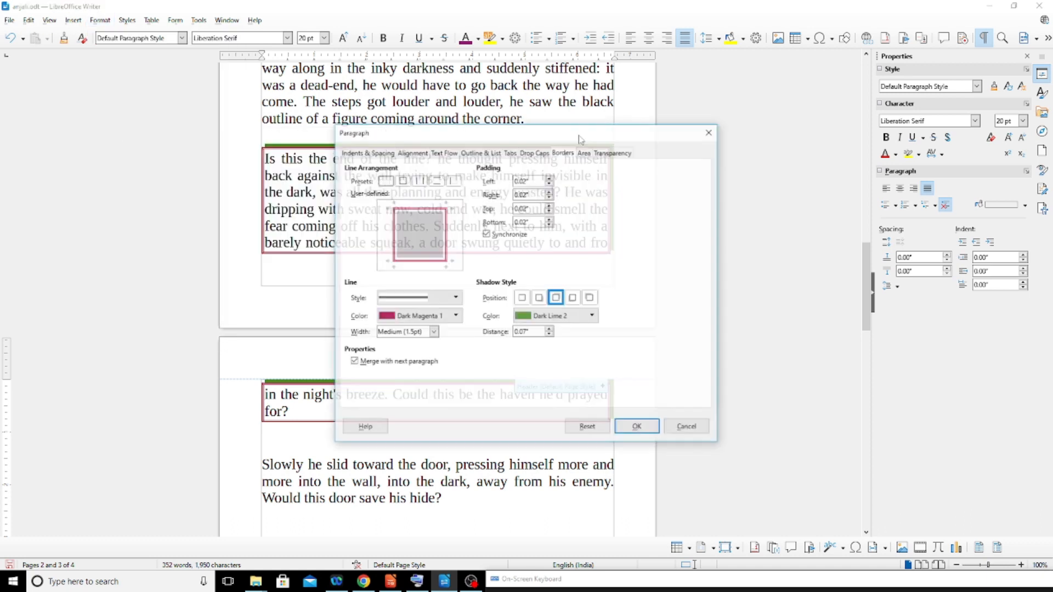
click(584, 152)
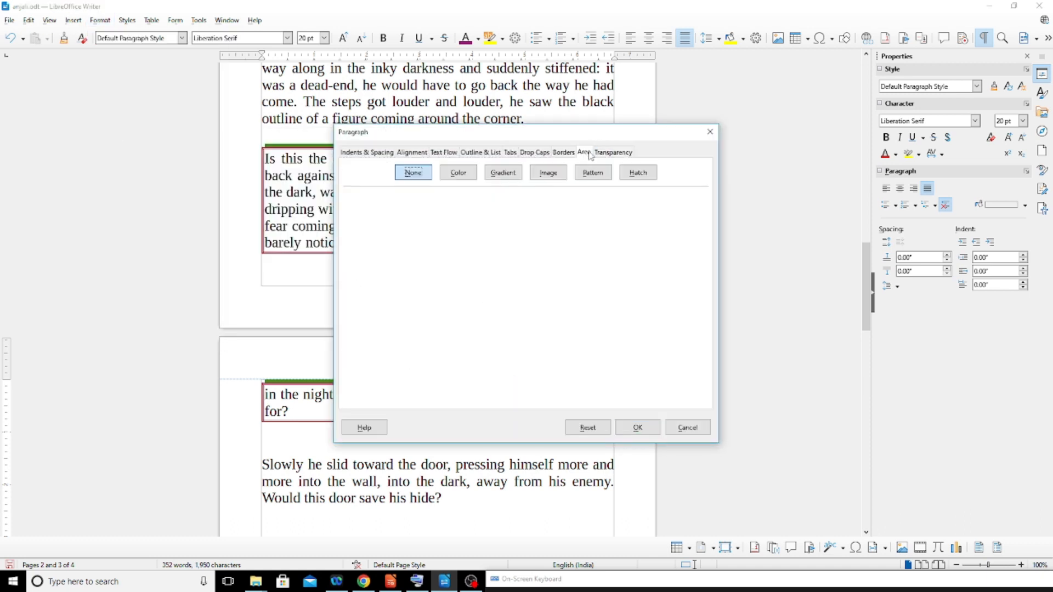
click(457, 173)
click(509, 177)
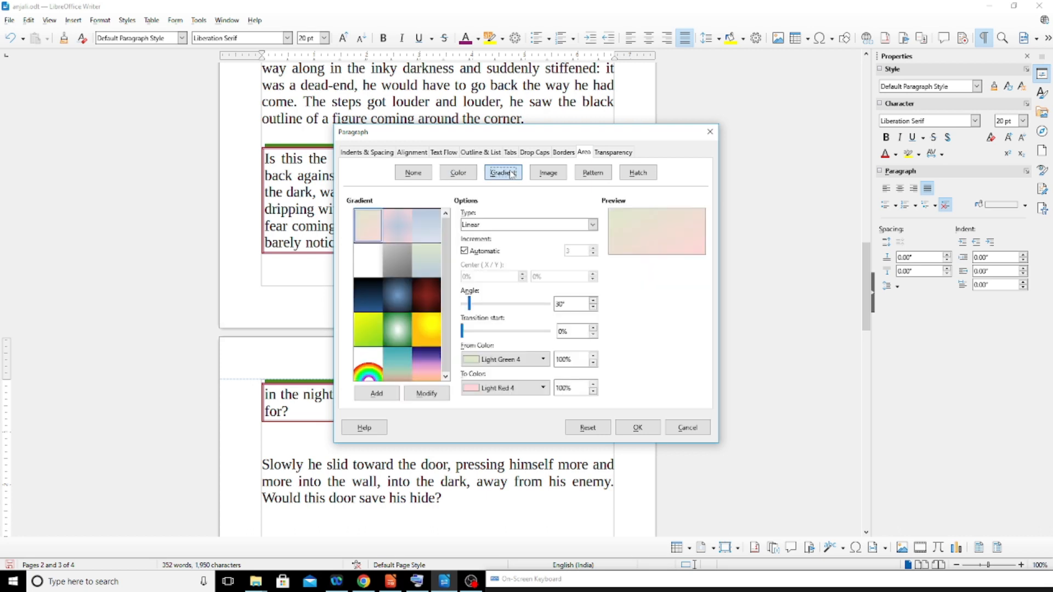
click(430, 262)
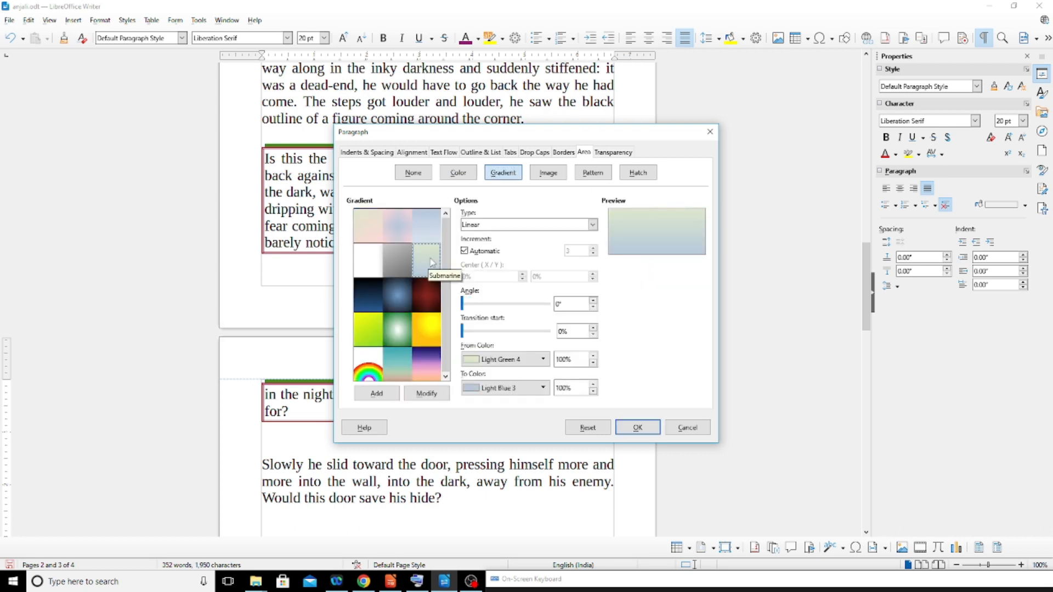
click(637, 427)
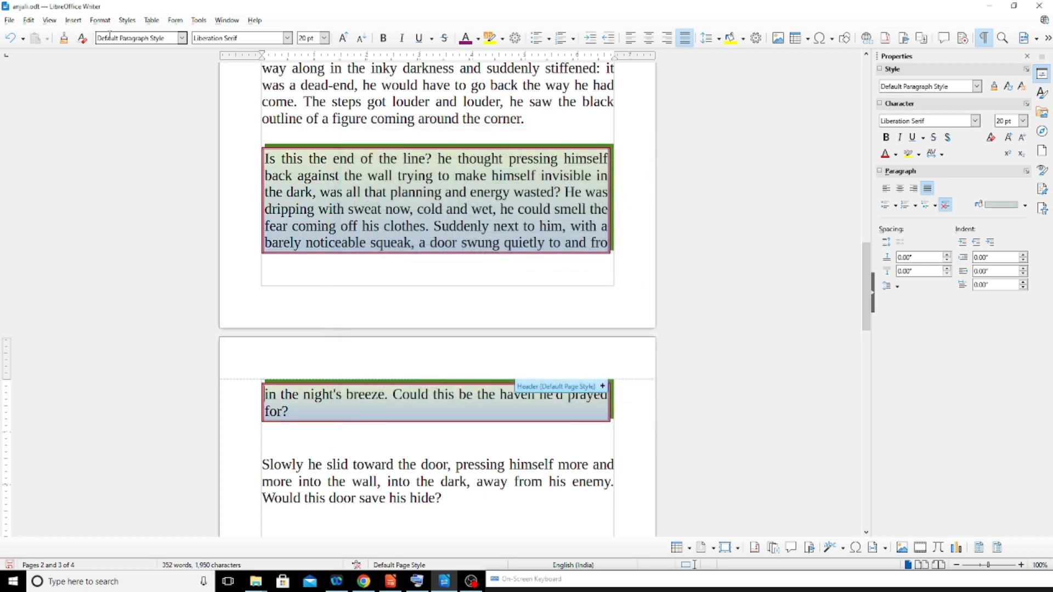
Import the art-light-bulbs-desktop picture from the images folder and apply it as the bordered paragraph's tiled background.
click(100, 20)
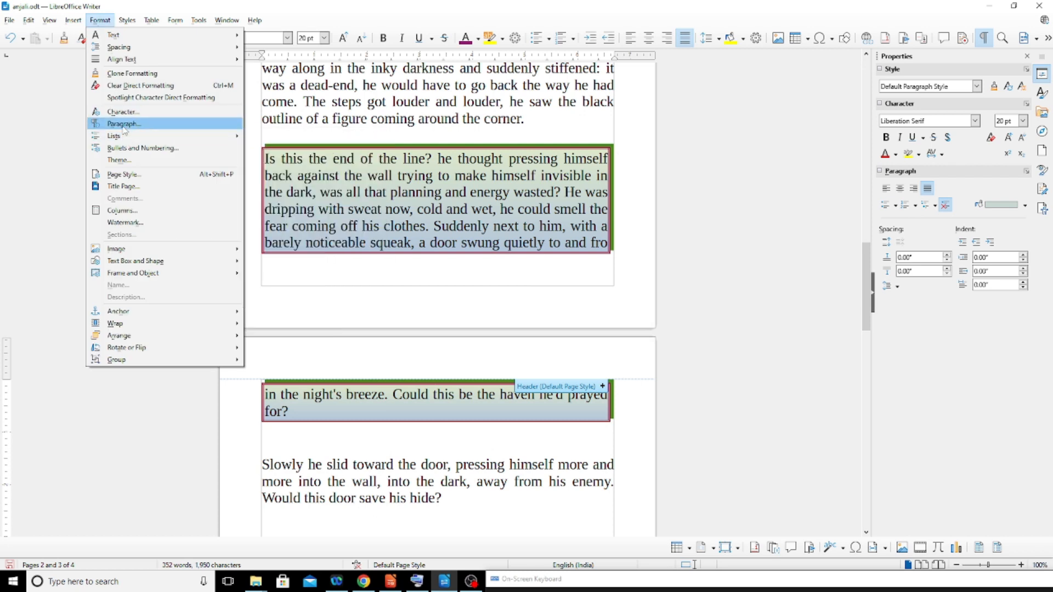
click(123, 124)
click(556, 172)
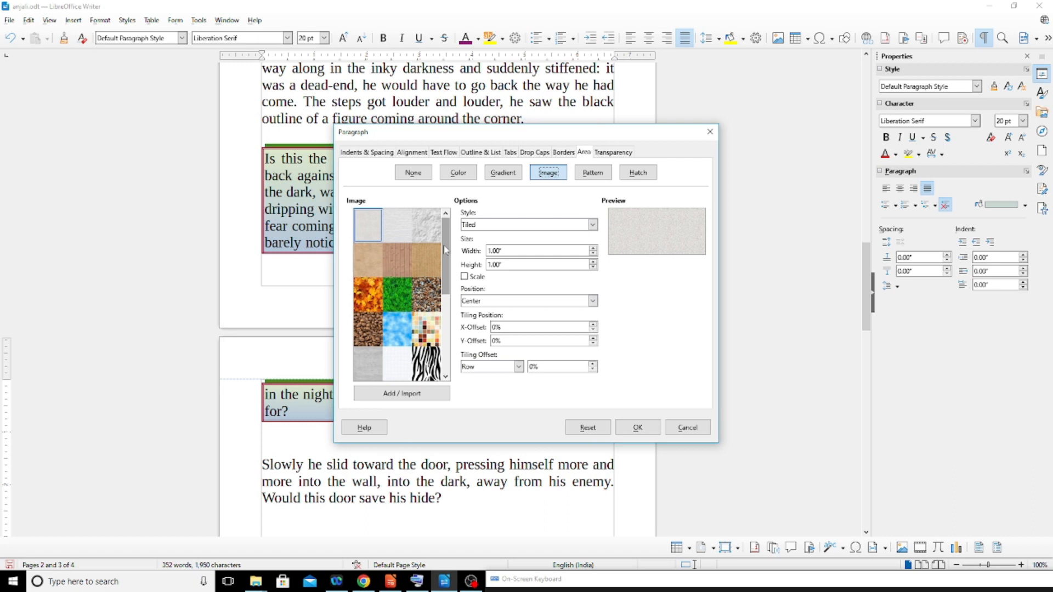
scroll(417, 266, down, 3)
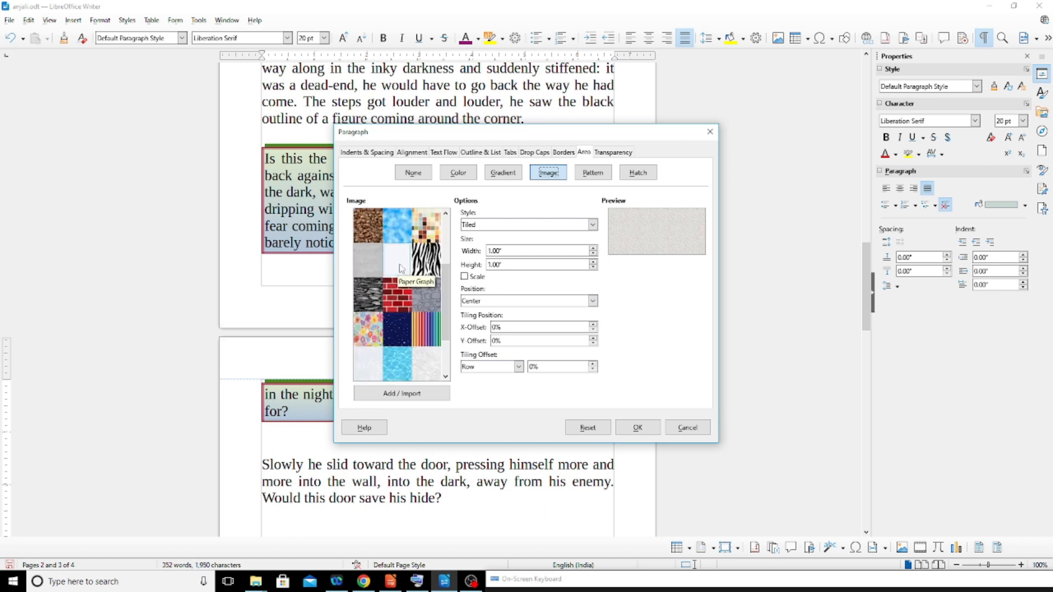
click(385, 394)
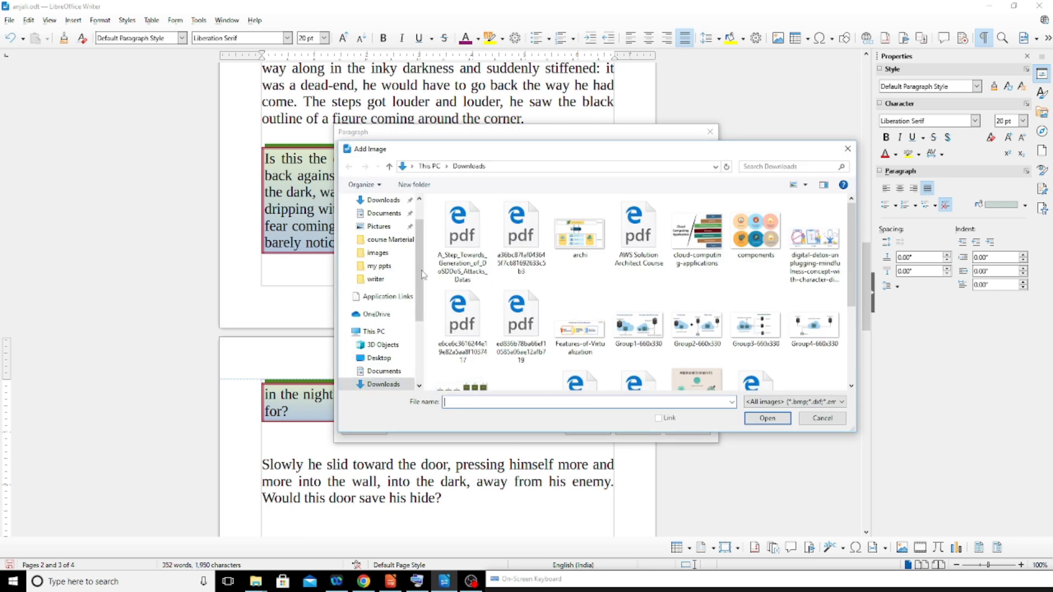
click(394, 256)
click(587, 233)
click(766, 418)
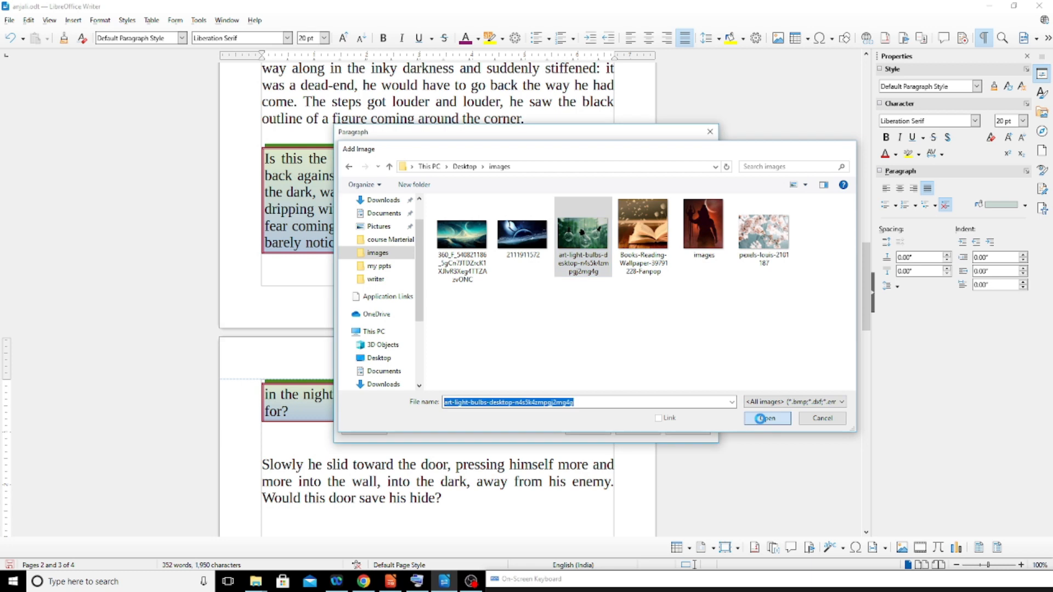
click(535, 317)
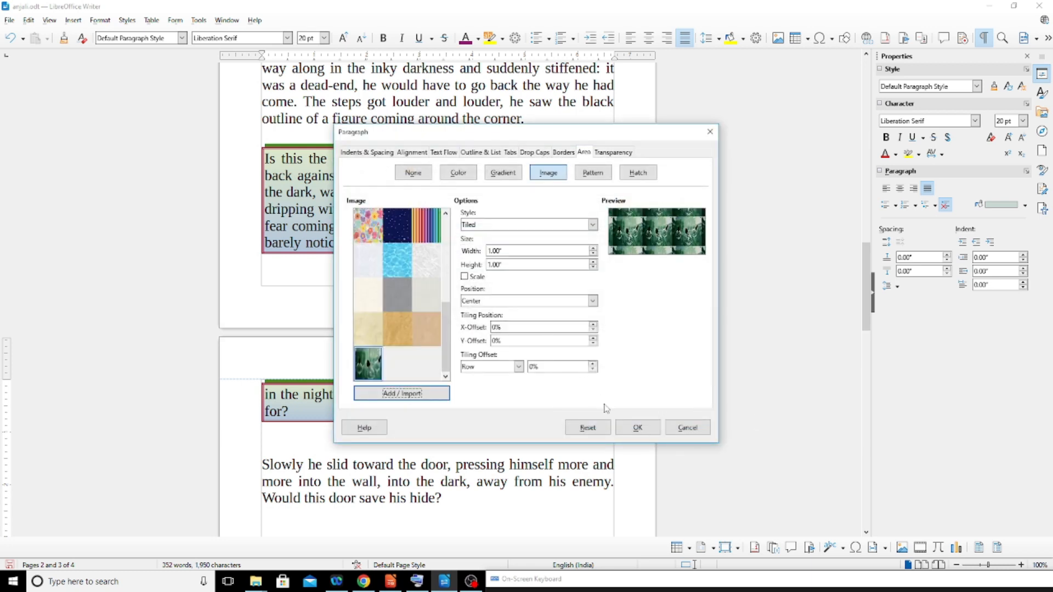
click(636, 428)
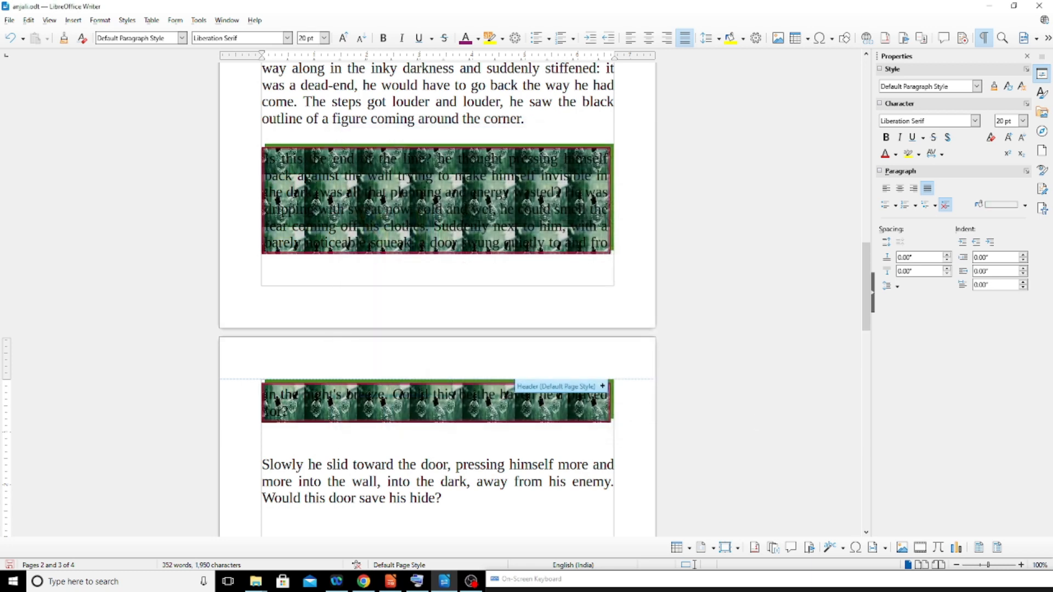
Fill the bordered paragraph's background with the preset radial gradient from Gold to Yellow.
click(100, 20)
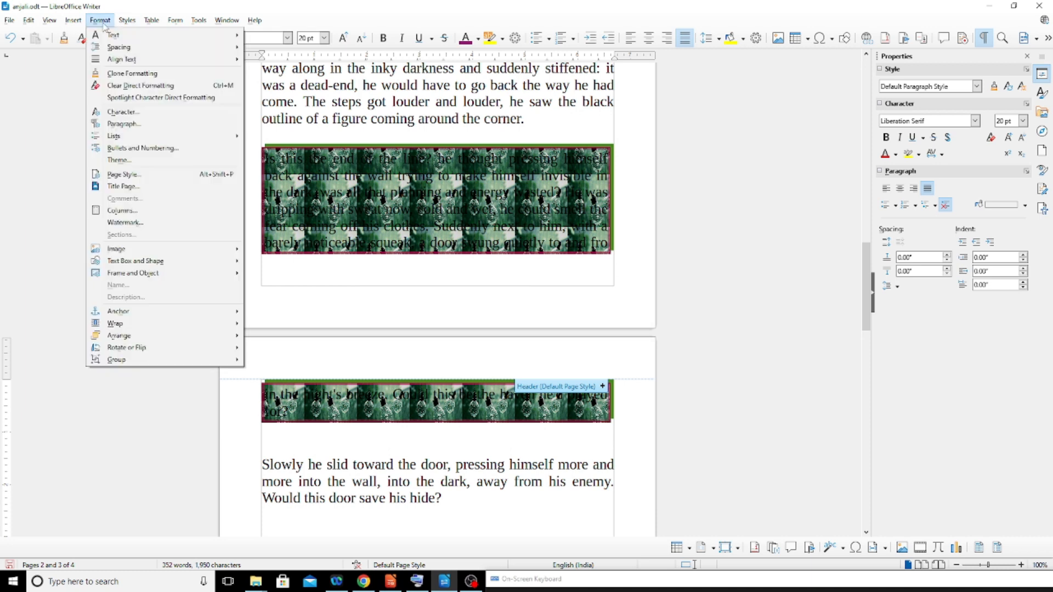
click(121, 124)
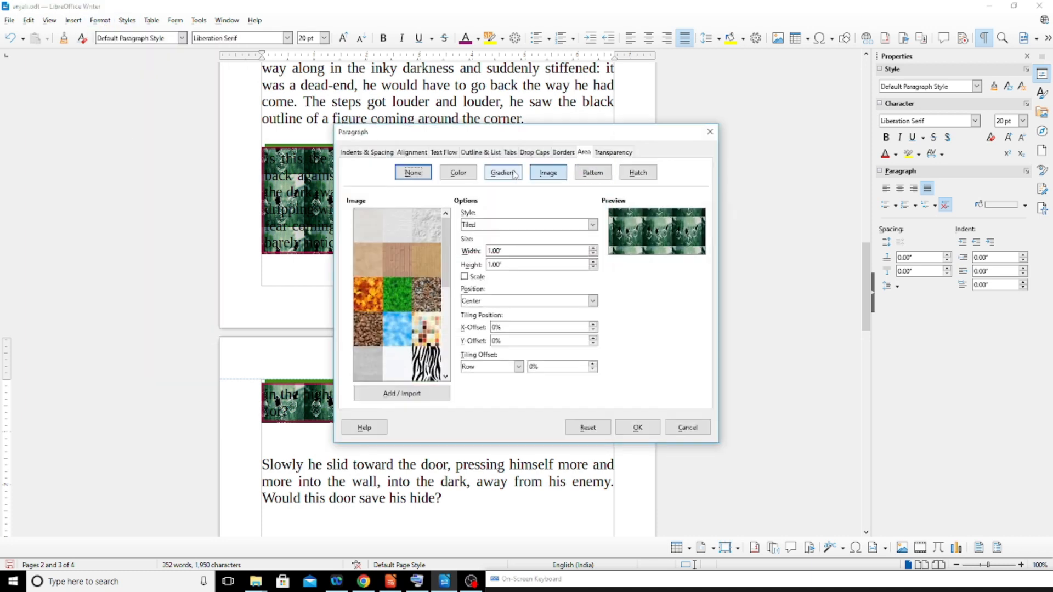
click(580, 173)
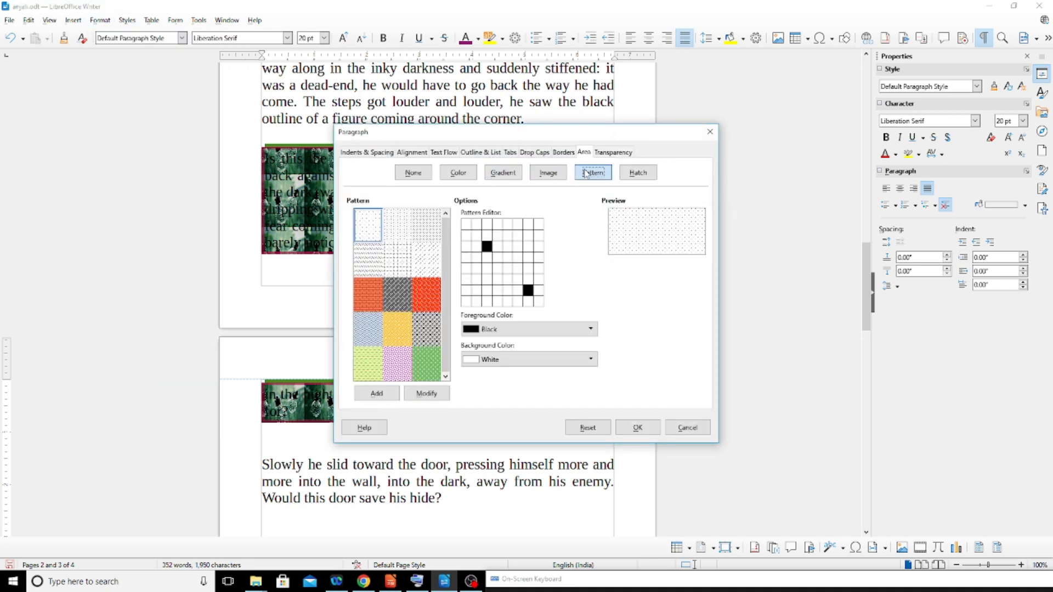
click(499, 176)
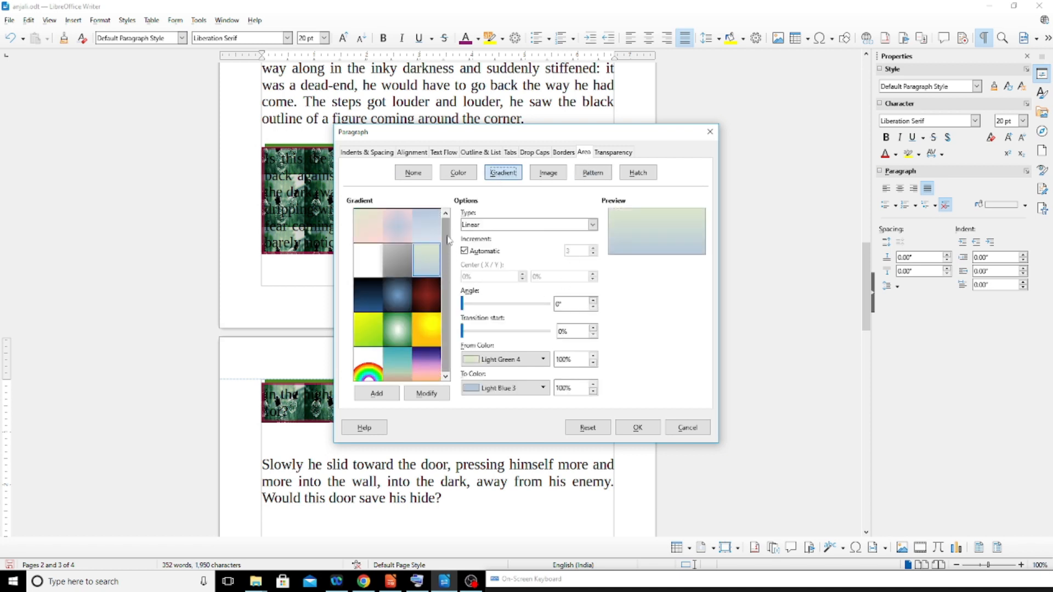
click(437, 328)
click(637, 427)
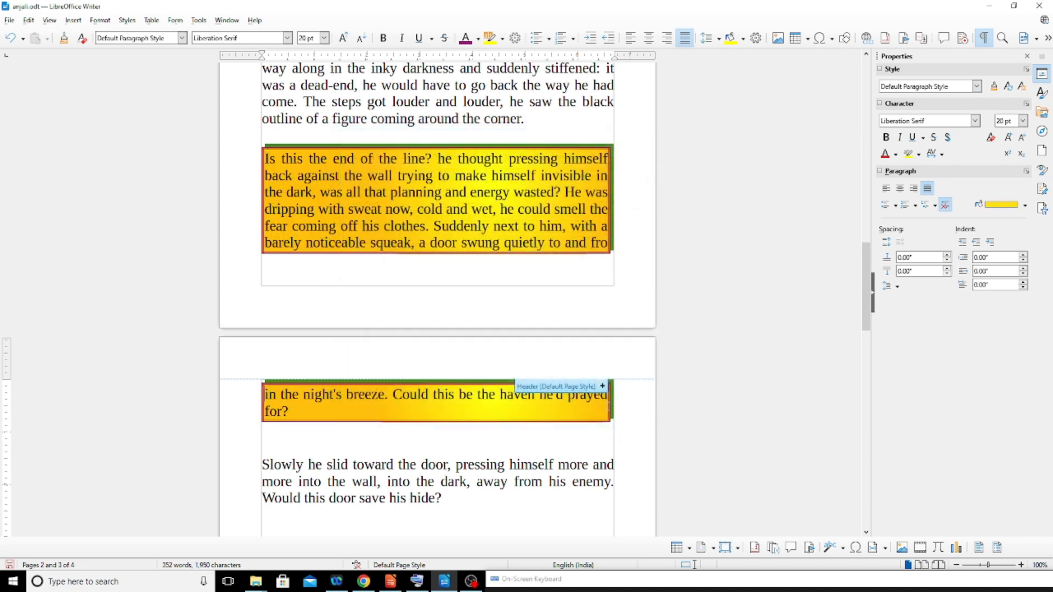
Try the pattern, image and hatch background fills for the bordered paragraph.
click(100, 20)
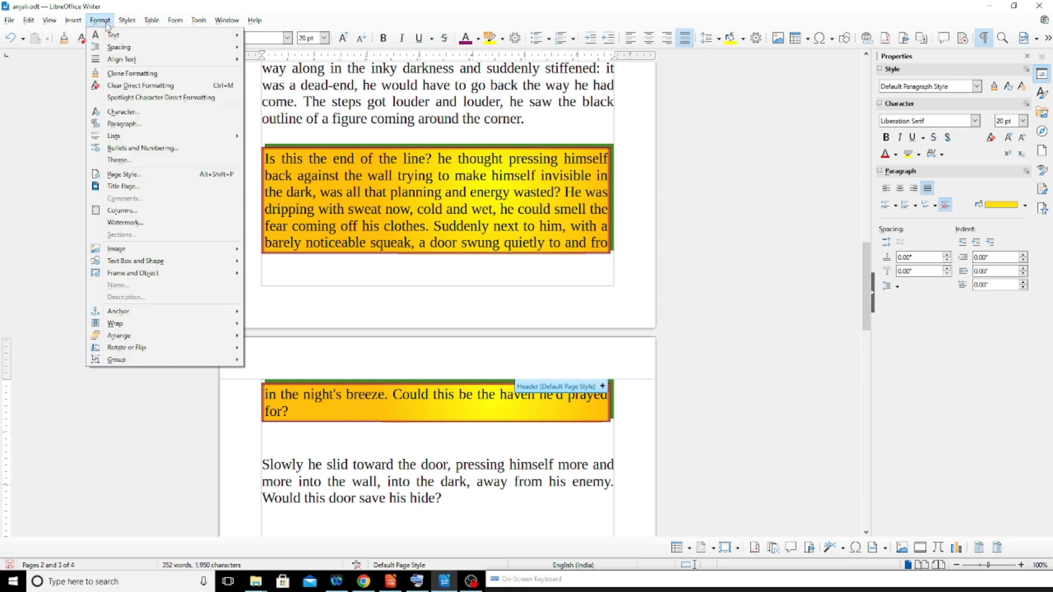
click(124, 125)
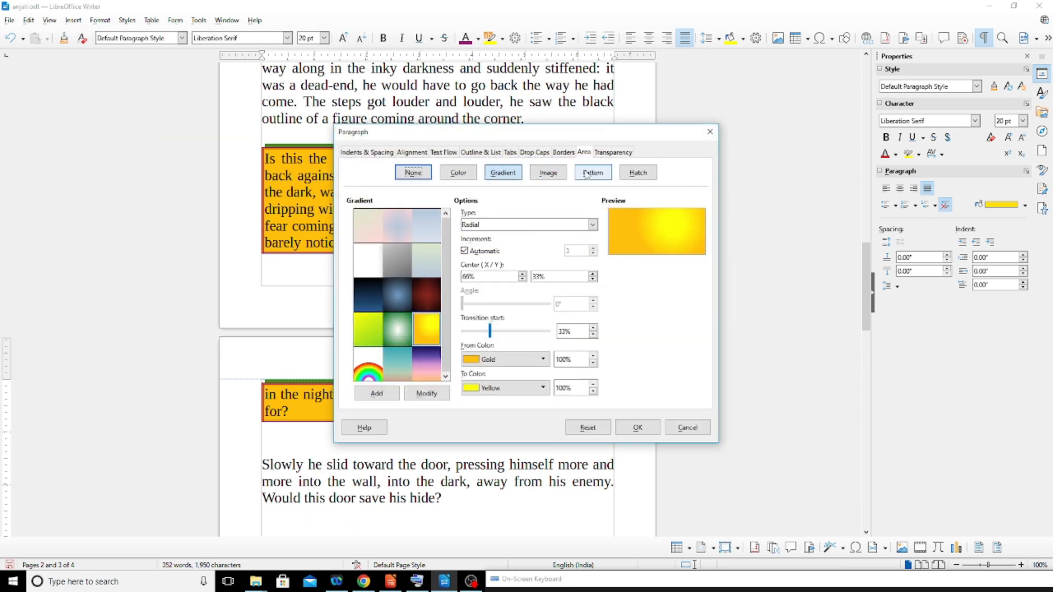
click(586, 174)
click(548, 173)
click(643, 173)
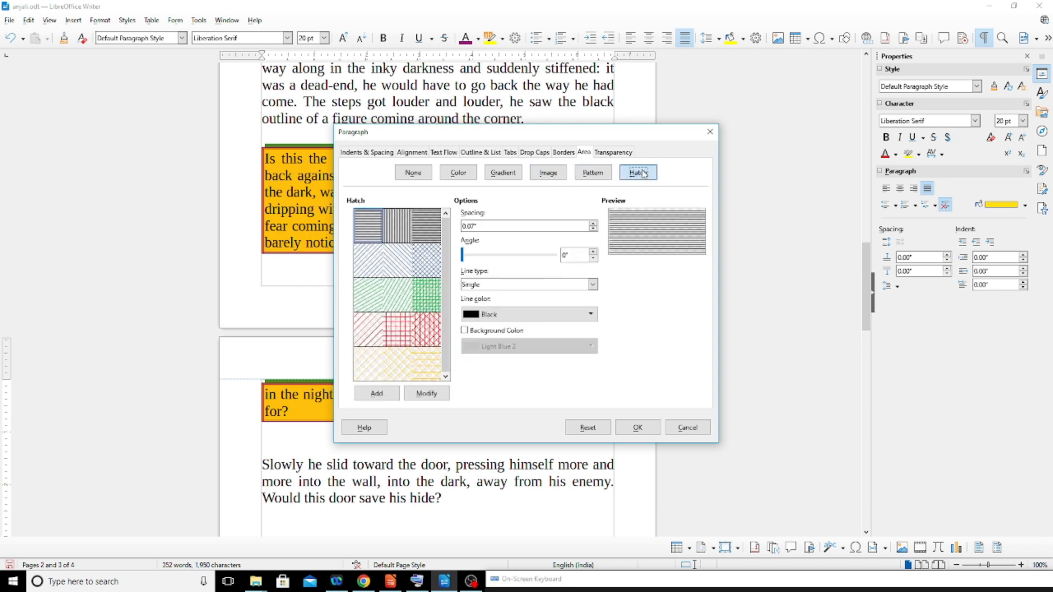
Try 50% transparency and gradient transparency with the Radial and Ellipsoid types on the paragraph's background.
click(598, 157)
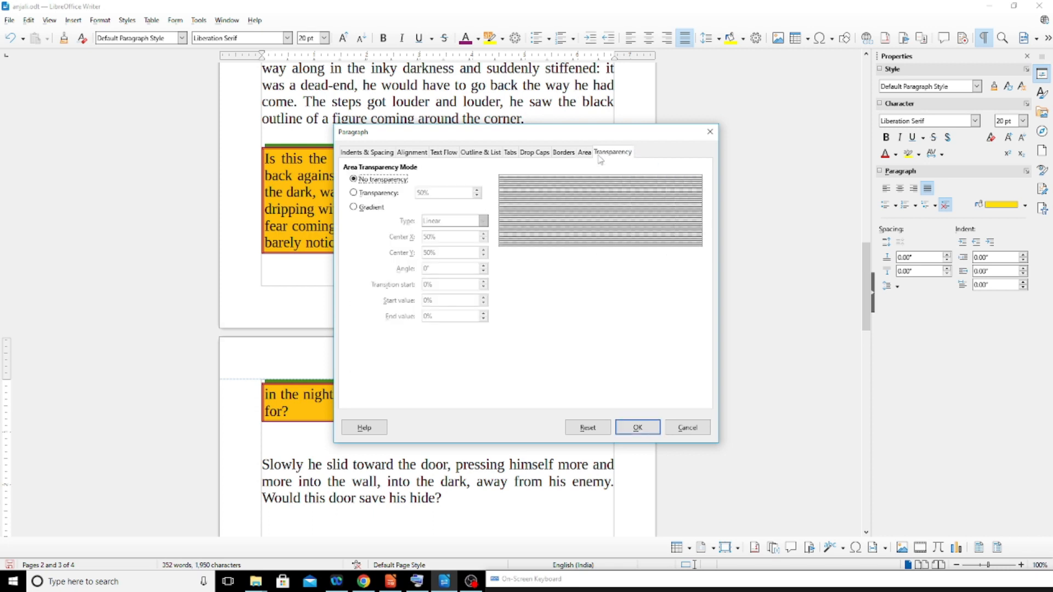
click(378, 194)
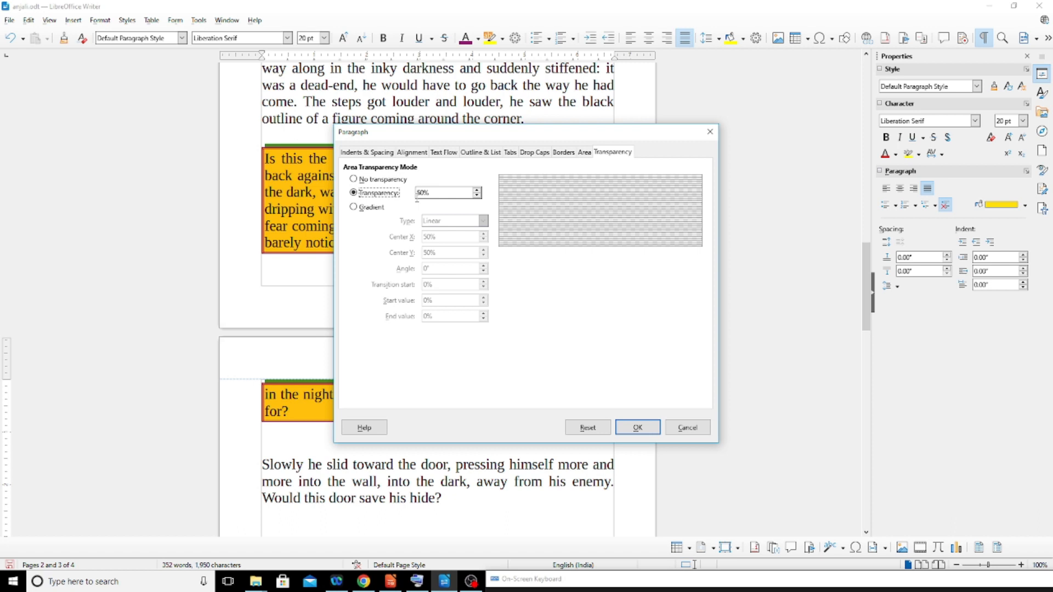
click(377, 211)
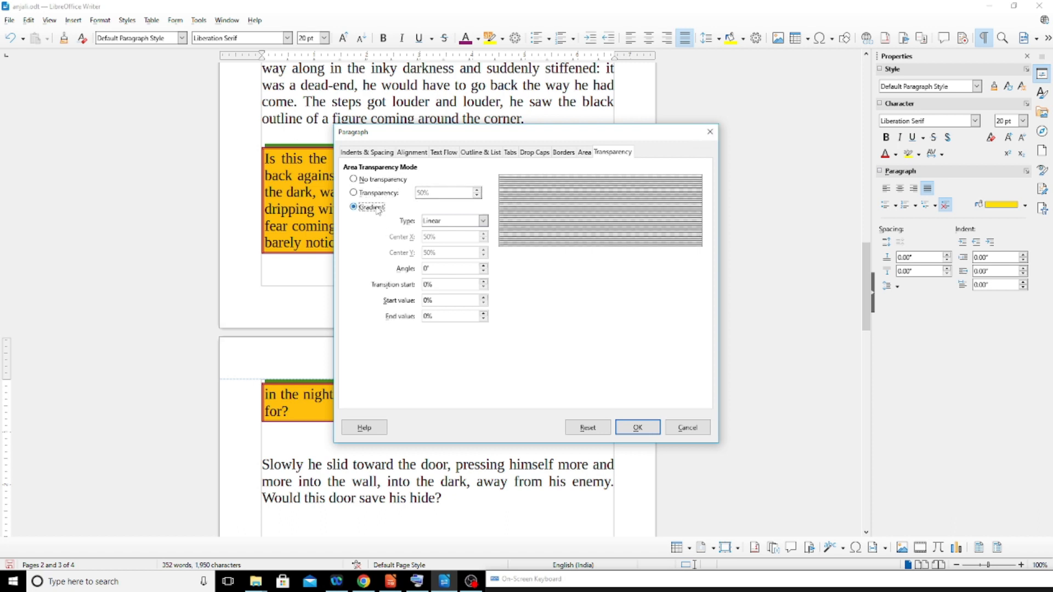
click(483, 221)
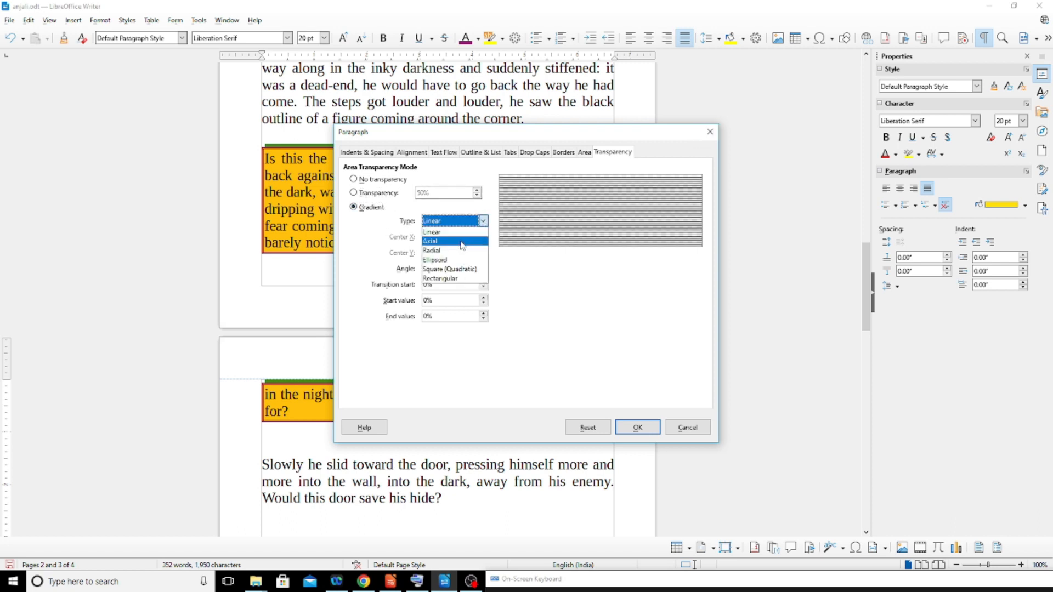
click(467, 250)
click(483, 221)
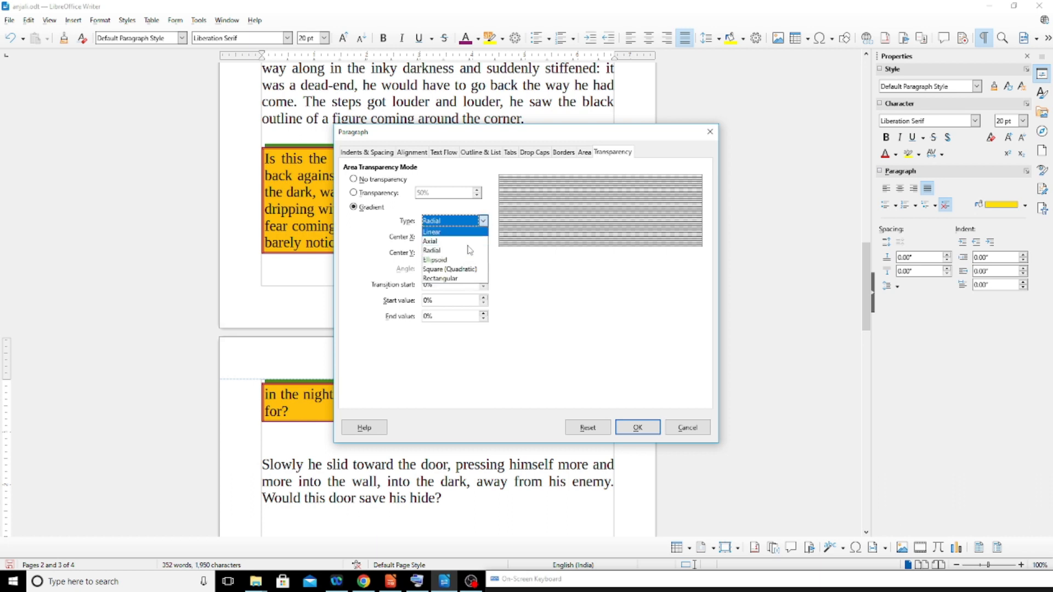
click(462, 259)
click(483, 221)
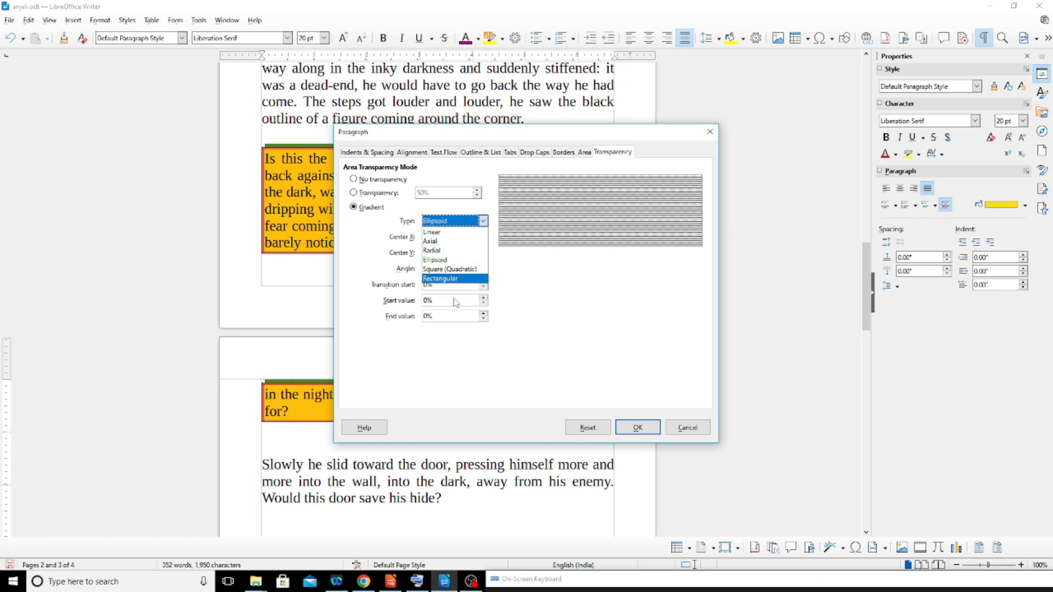
click(555, 350)
click(638, 428)
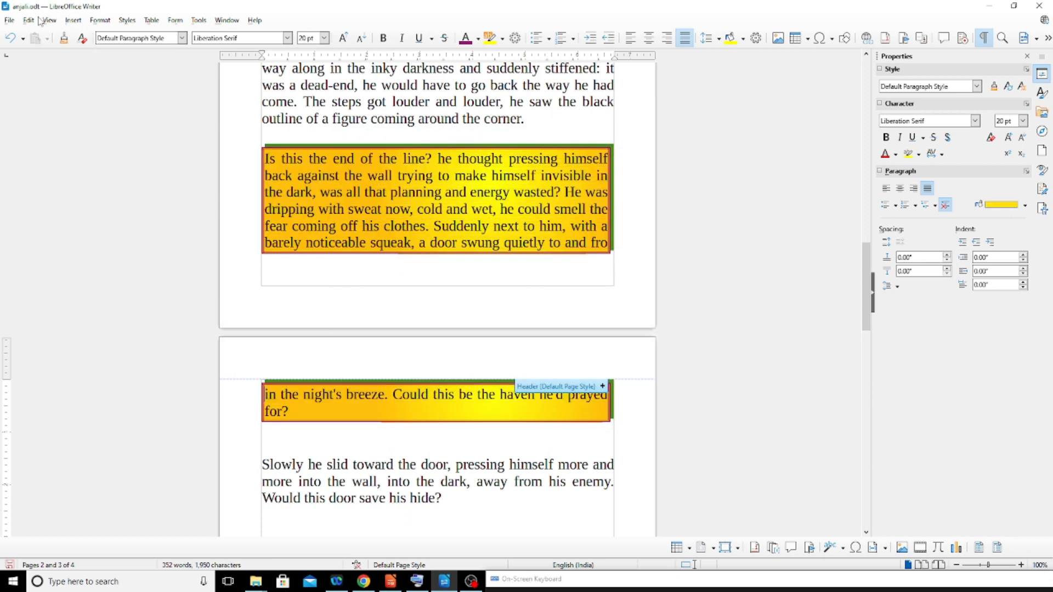
Bring up the list formatting commands for the bordered paragraph.
click(101, 23)
mouse_move(229, 141)
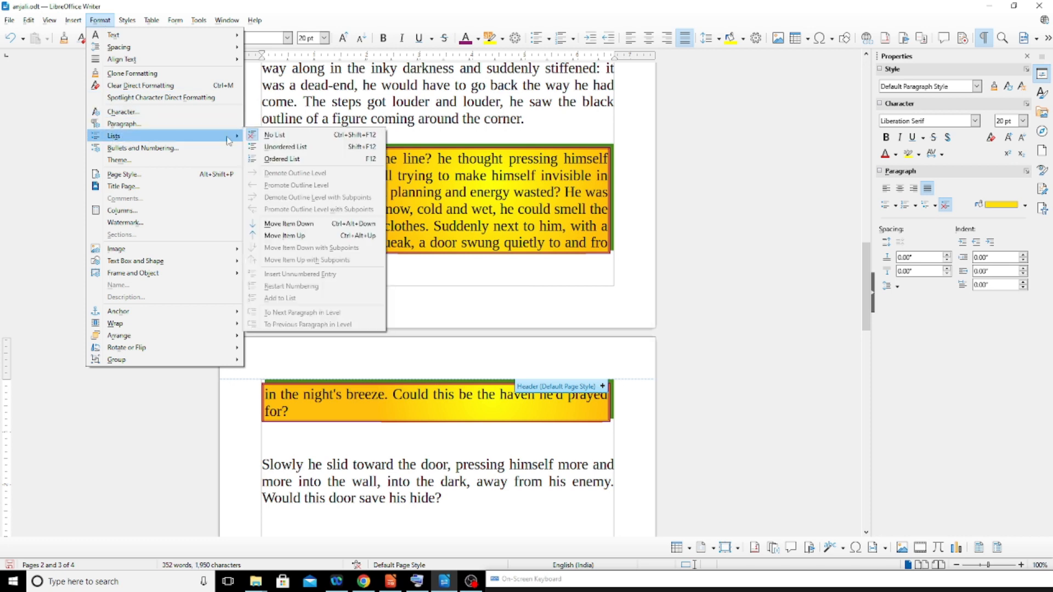